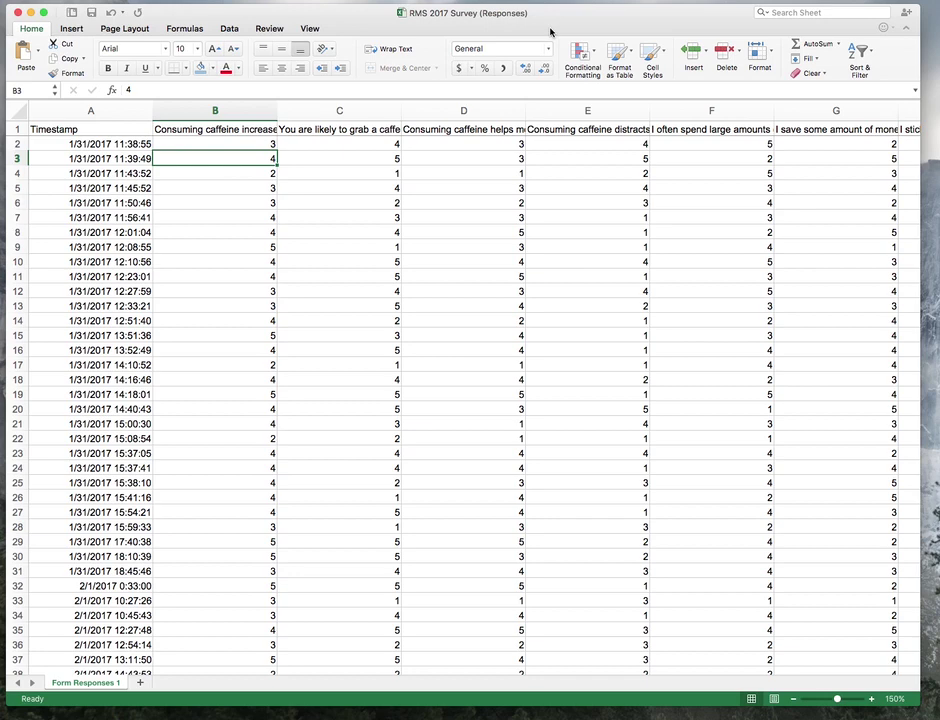
- Copy columns B to E, the four caffeine questions, from the survey responses
left_click(241, 130)
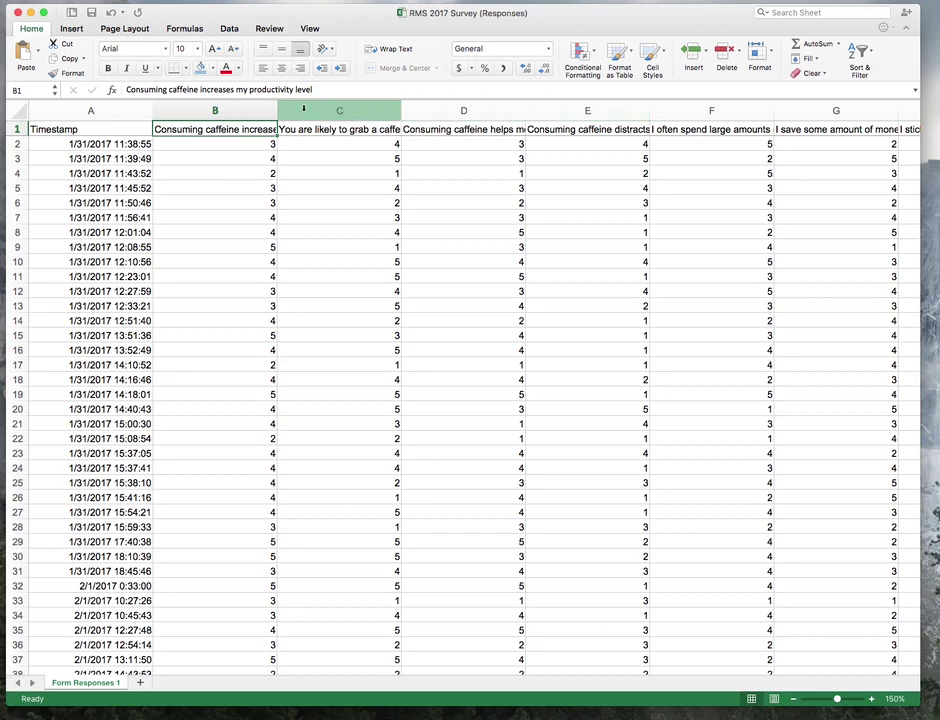
left_click(214, 110)
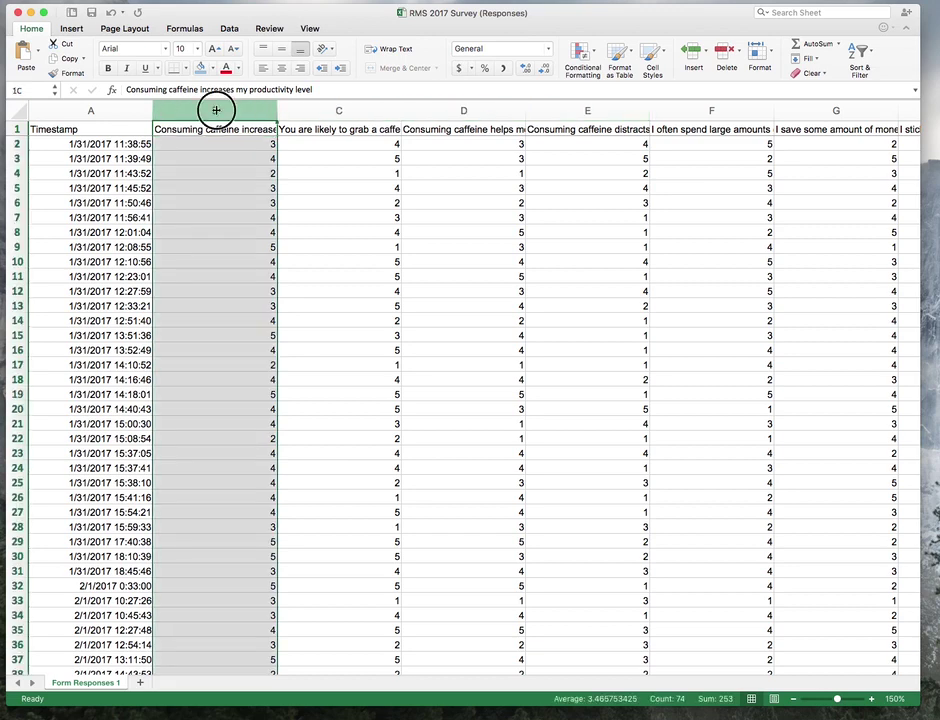
left_click_drag(216, 110, 588, 105)
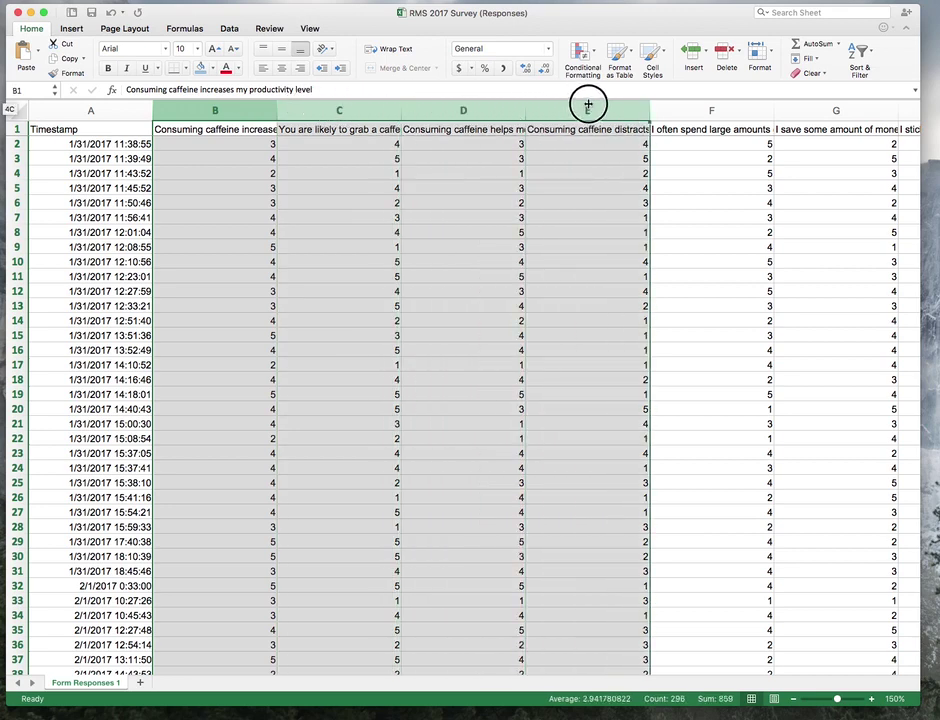
right_click(372, 110)
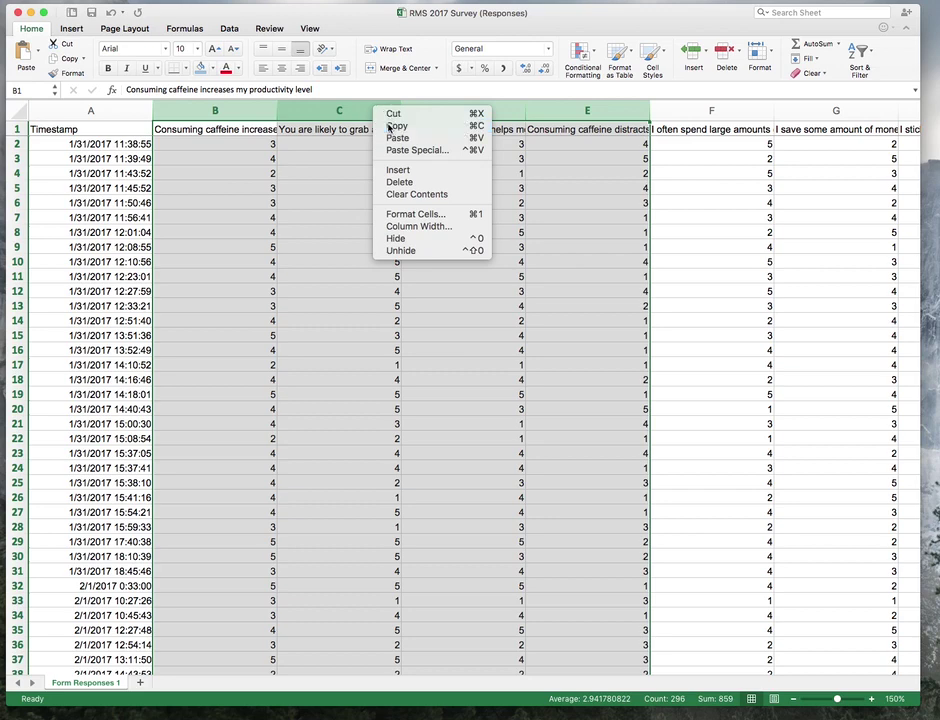
left_click(390, 126)
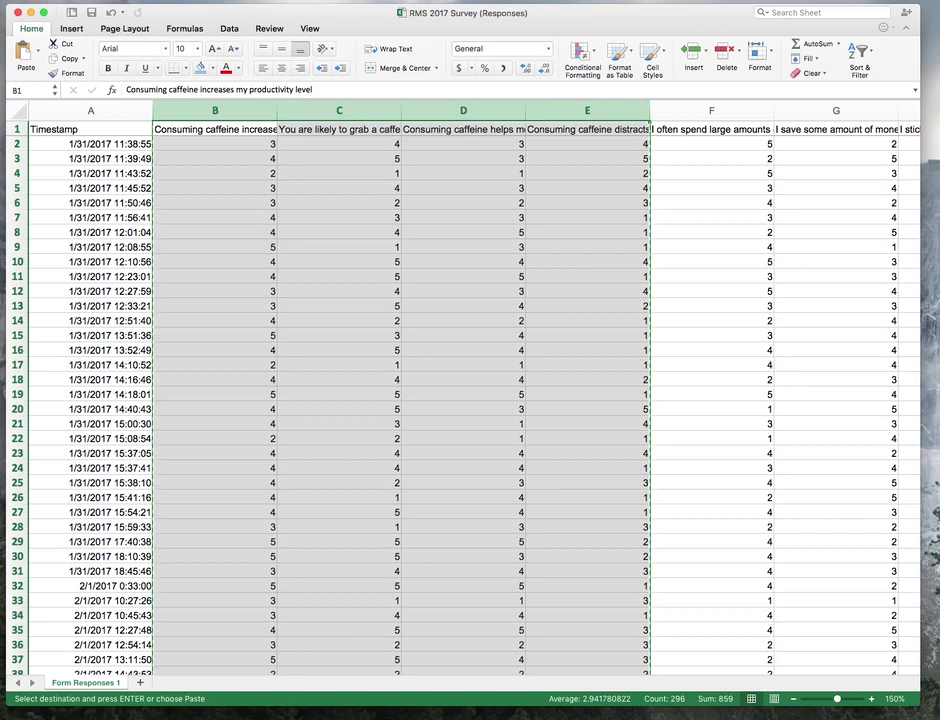
- Create a new blank workbook and paste the copied caffeine columns starting at cell A1
left_click(22, 0)
left_click(36, 0)
key("super+n")
double_click(530, 27)
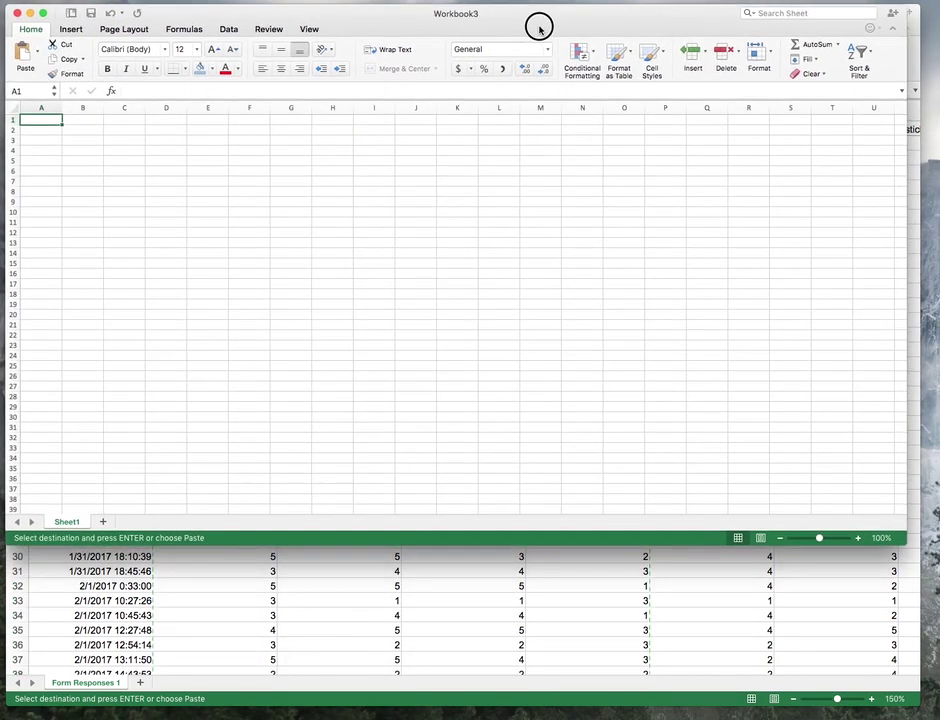
right_click(50, 120)
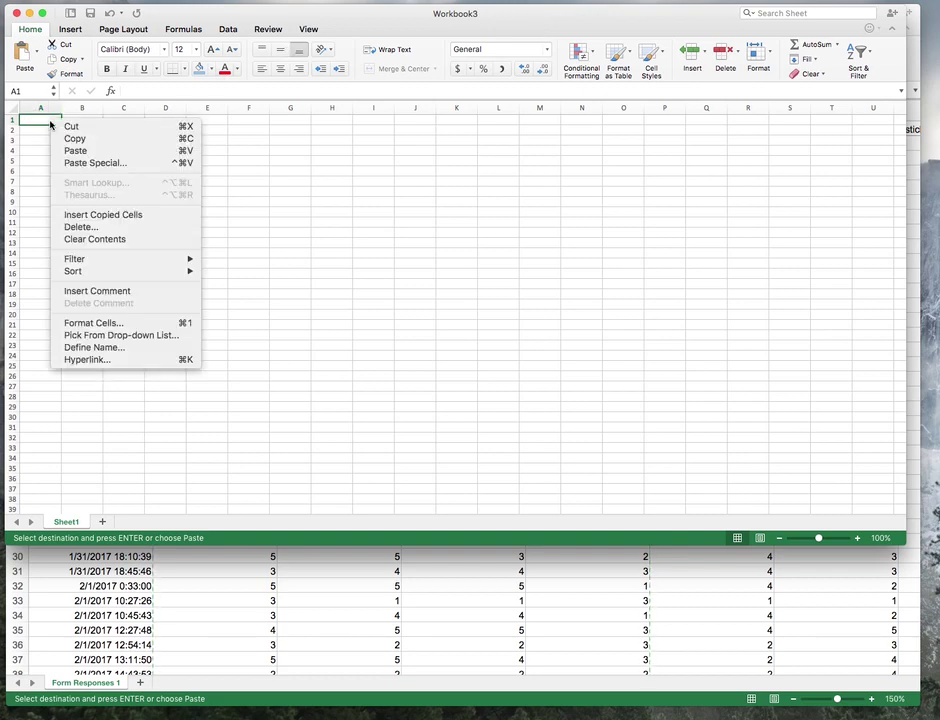
left_click(76, 152)
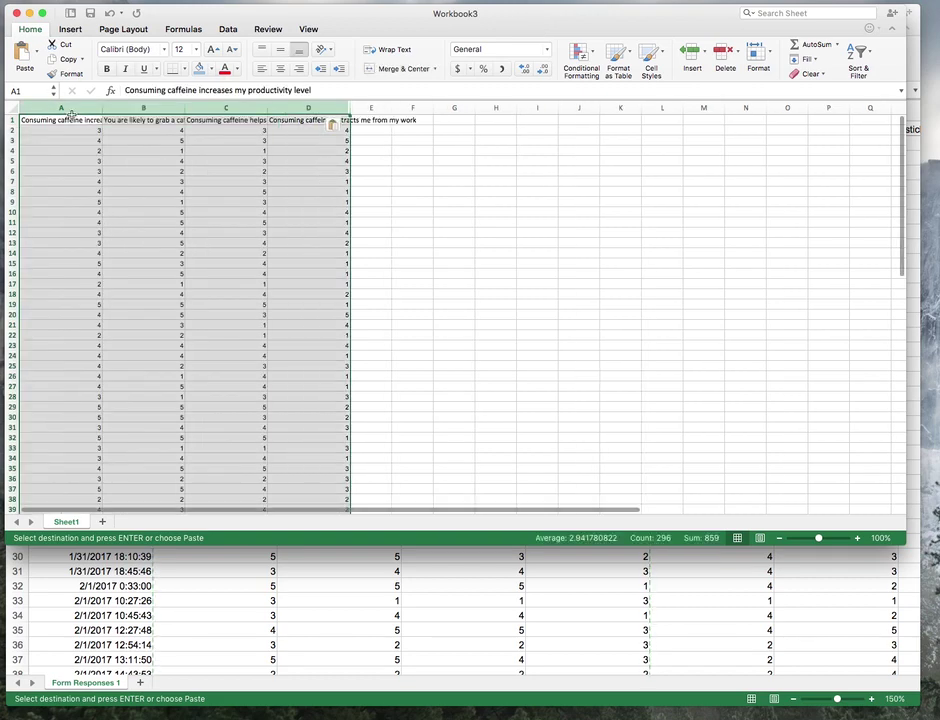
- Set the new workbook's zoom to 150% and resize its window
left_click(858, 540)
left_click(858, 540)
left_click(858, 540)
left_click(858, 540)
left_click(858, 540)
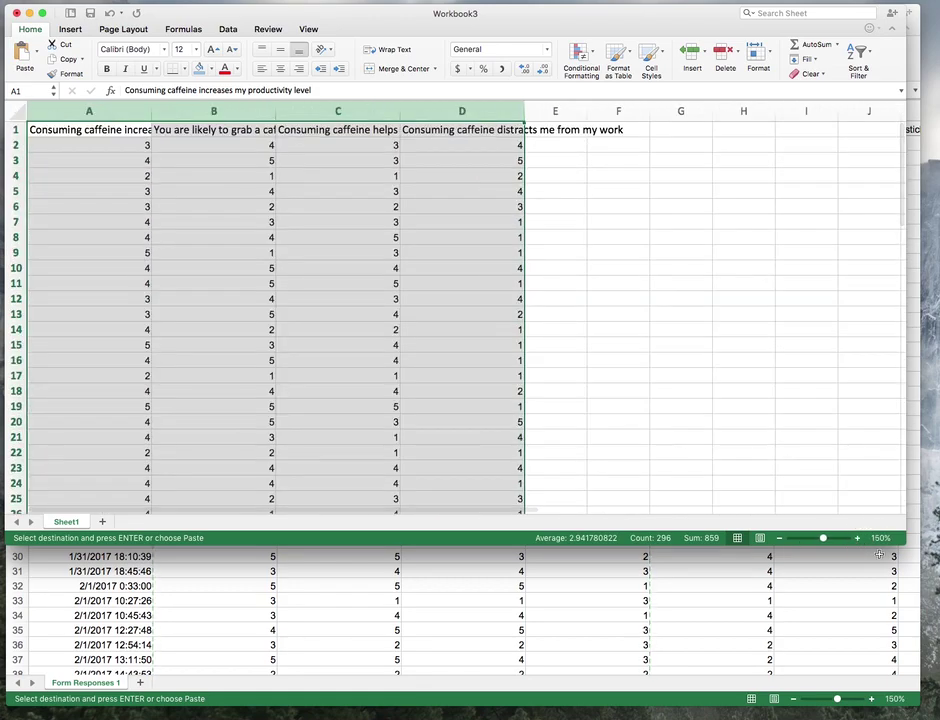
left_click_drag(905, 546, 877, 541)
- Copy columns AP to AR, covering year in school, academic major and age, from the RMS 2017 Survey responses
left_click(647, 657)
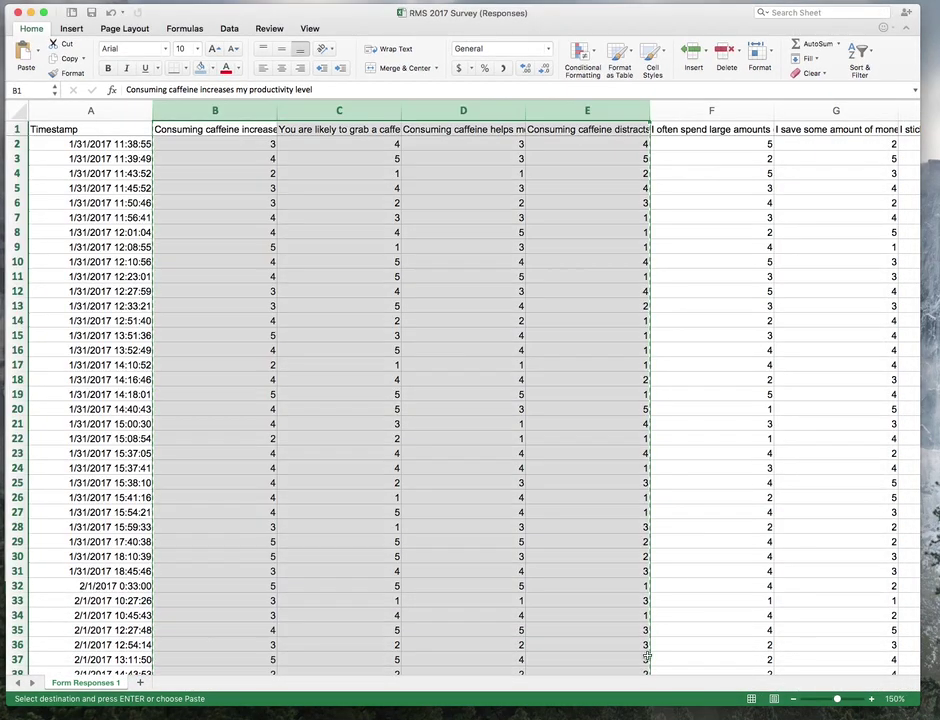
left_click(680, 111)
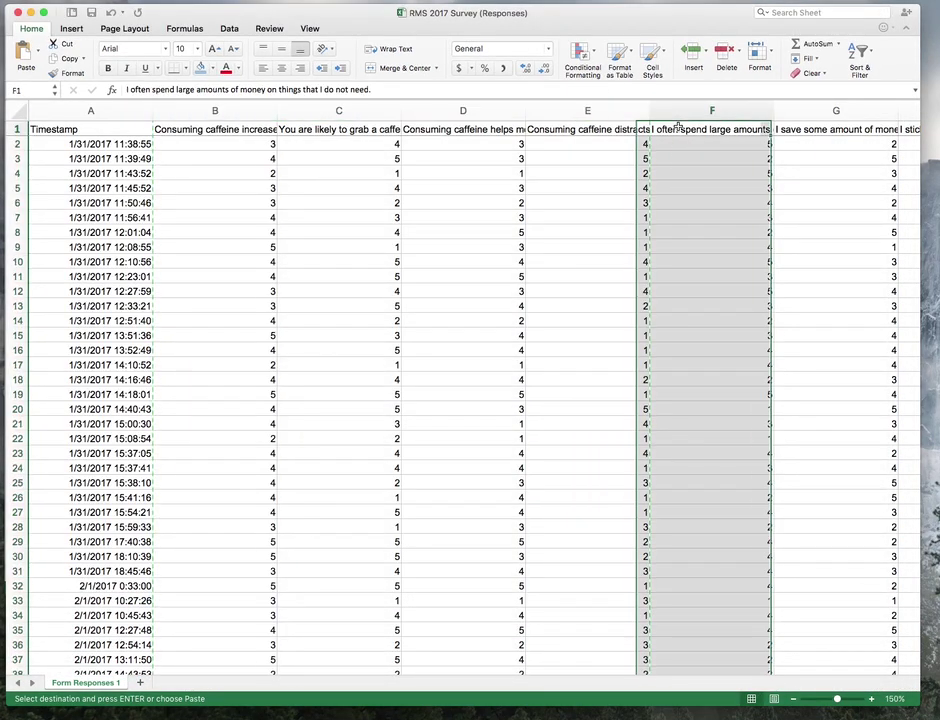
left_click(678, 129)
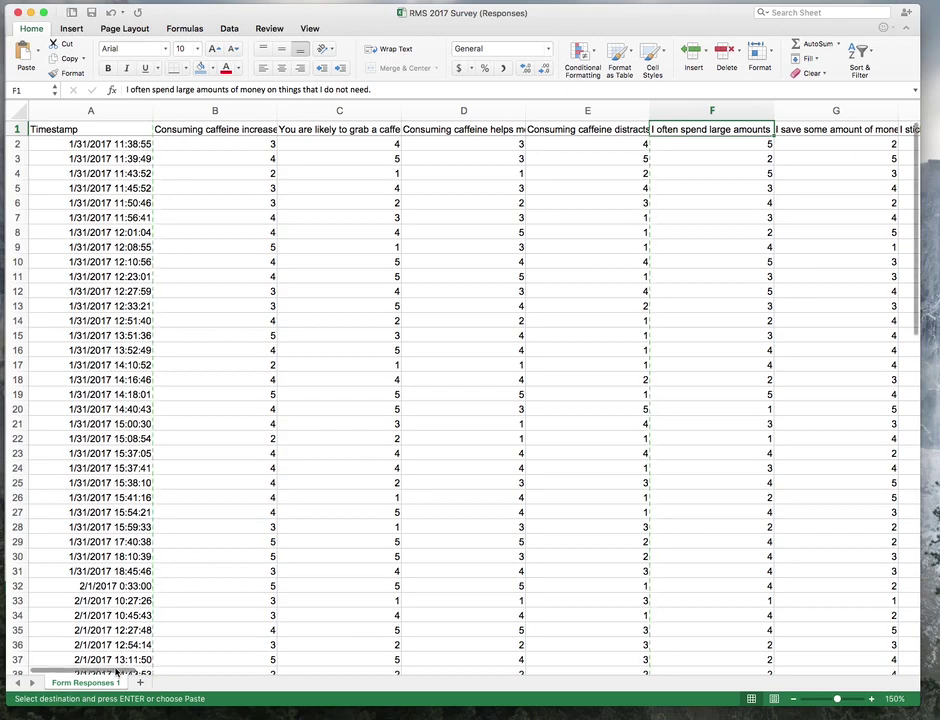
left_click_drag(122, 668, 672, 672)
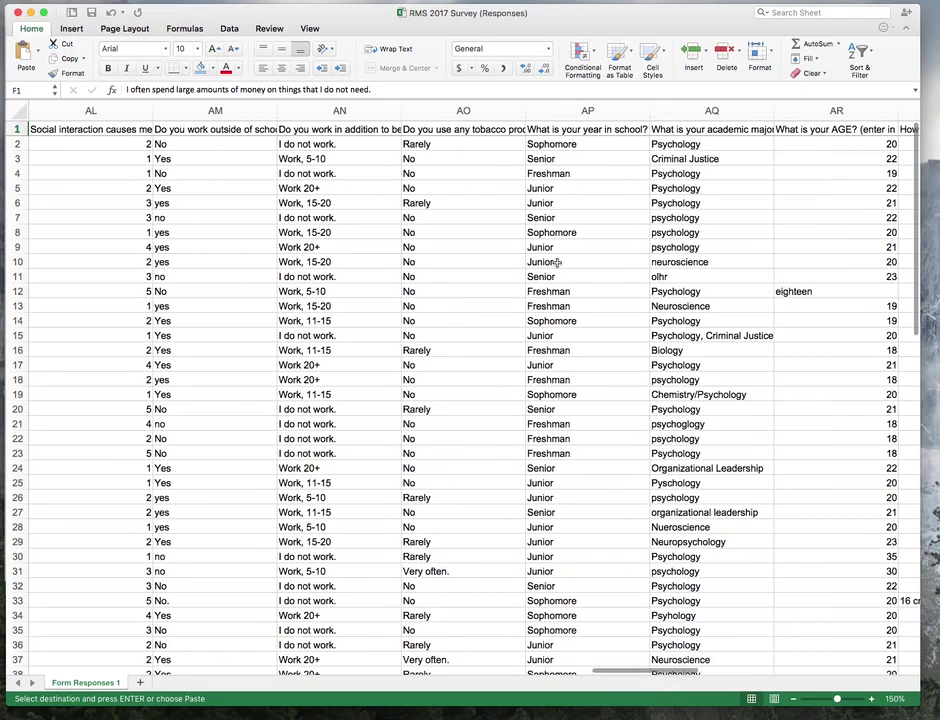
left_click(572, 108)
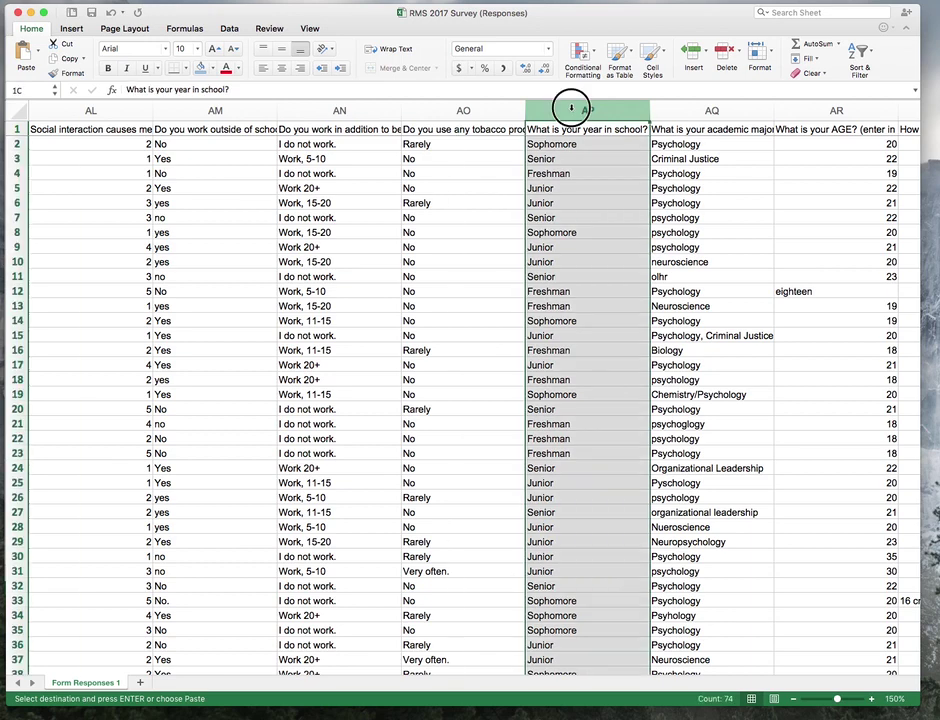
left_click_drag(572, 108, 797, 109)
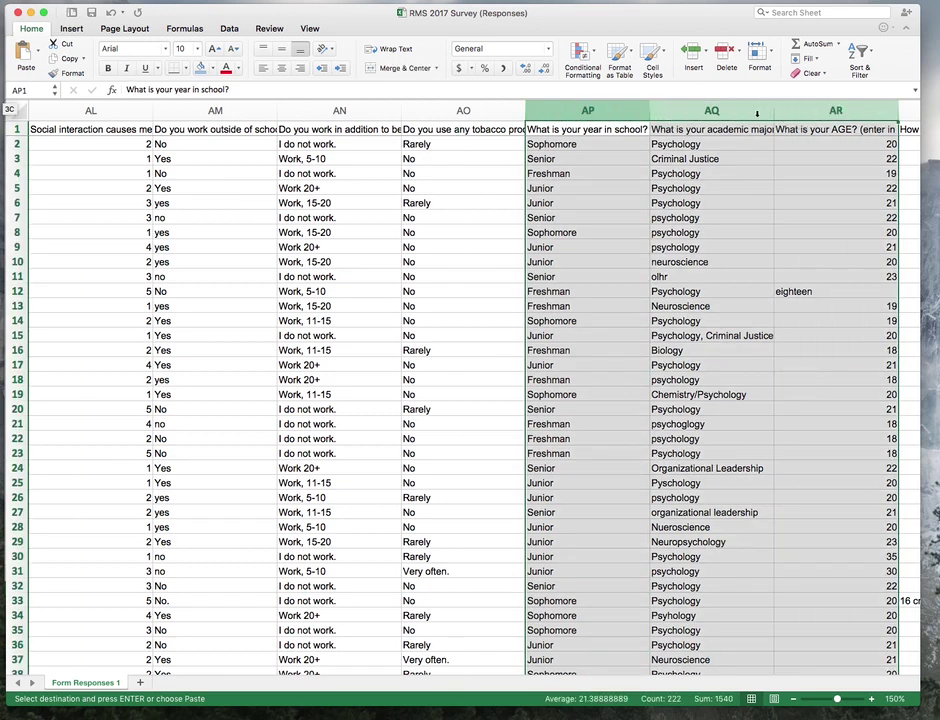
right_click(677, 109)
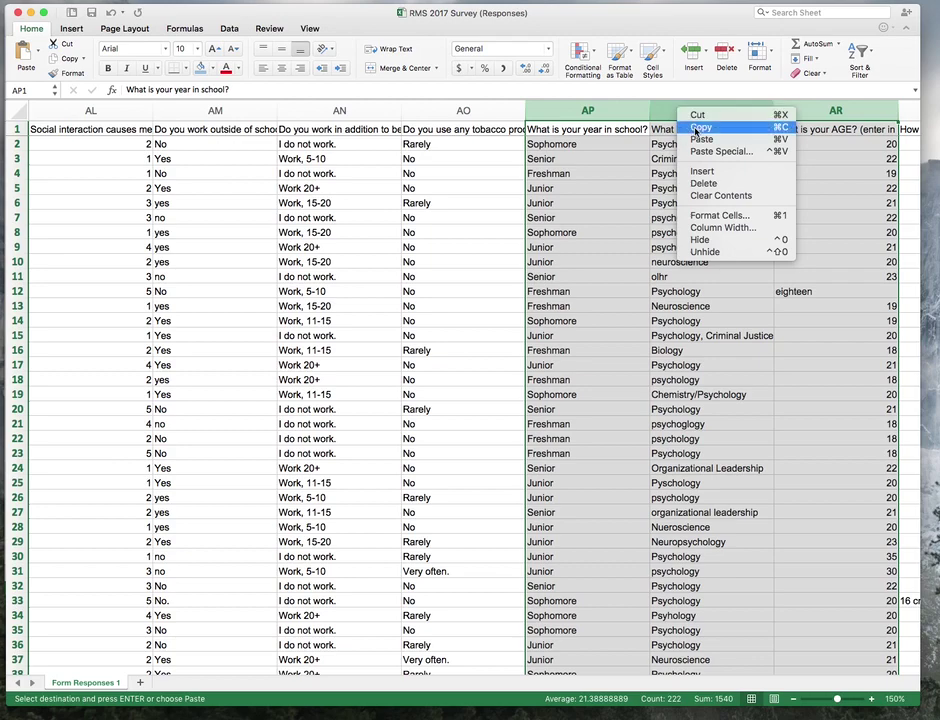
left_click(699, 128)
- Paste the copied year, major and age columns into the new workbook starting at cell E1
left_click_drag(640, 12, 657, 92)
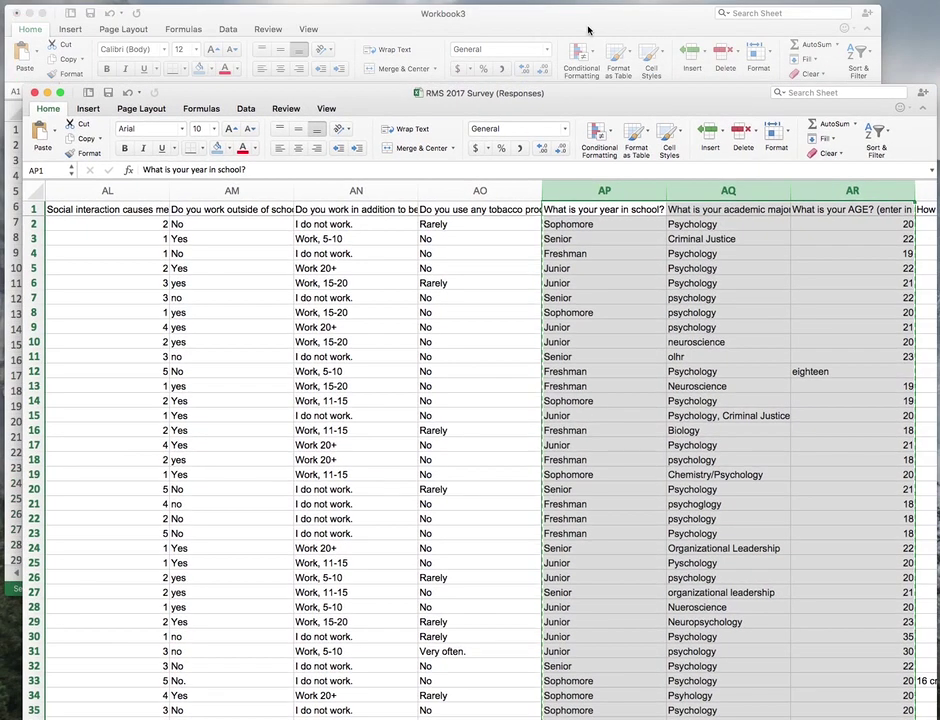
left_click(588, 30)
left_click(555, 111)
left_click(553, 130)
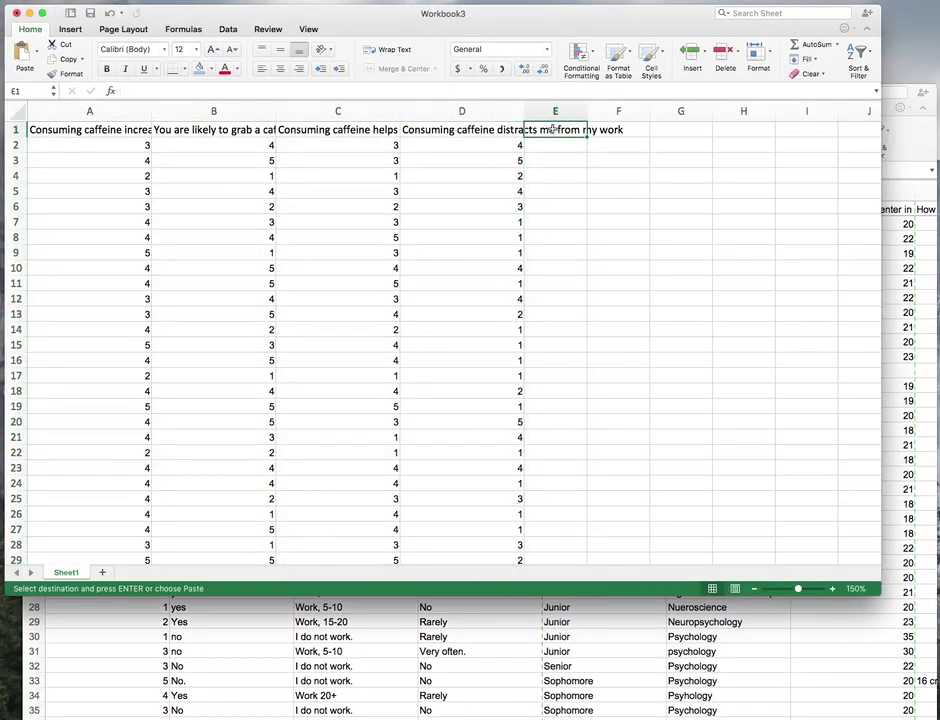
right_click(553, 130)
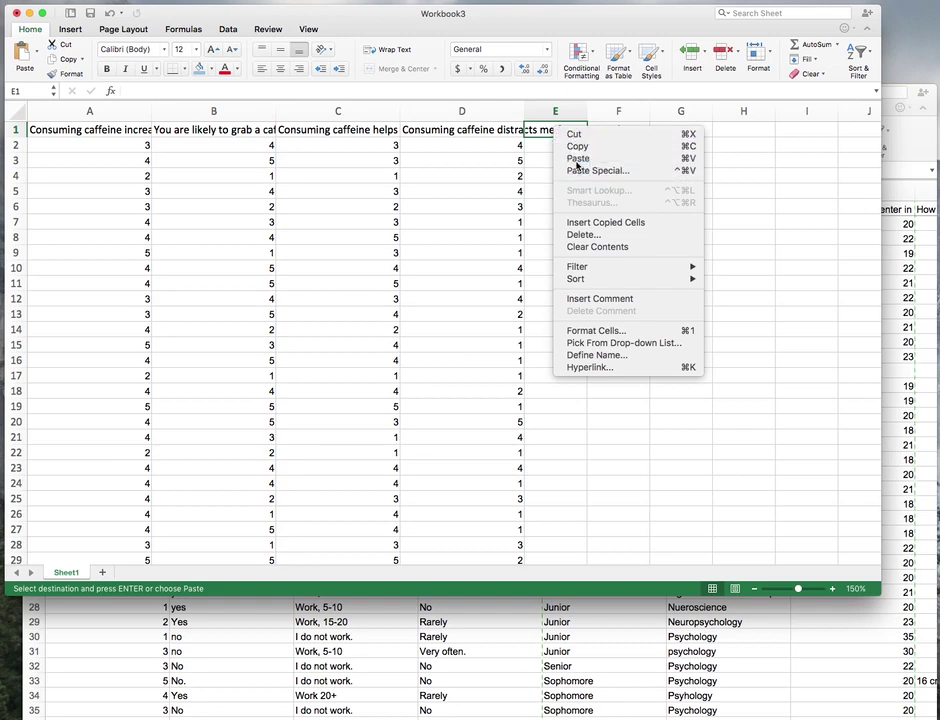
left_click(577, 159)
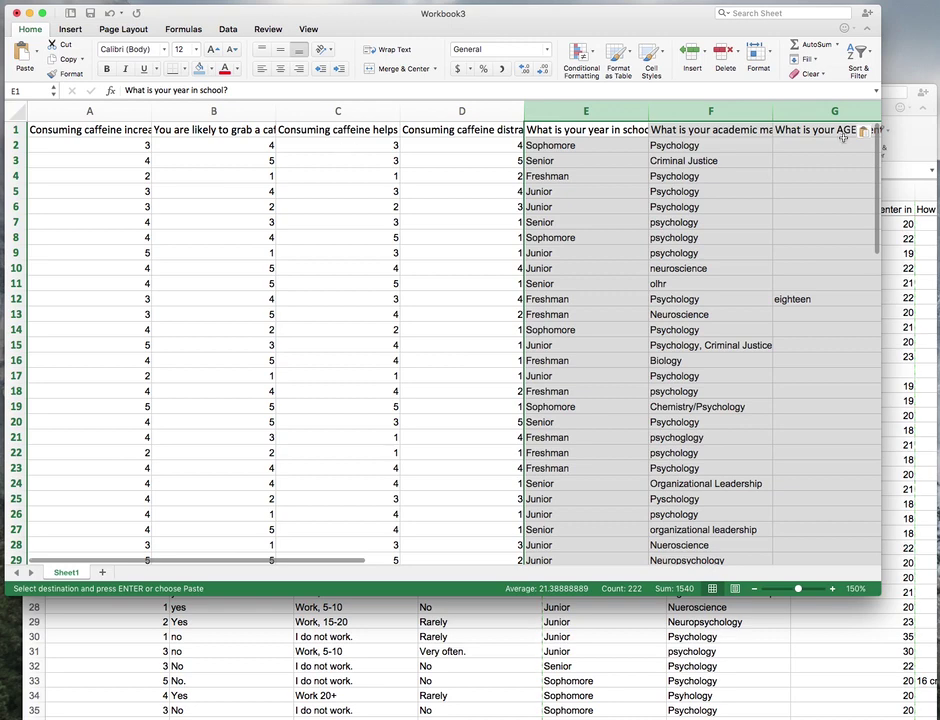
- Close the RMS 2017 Survey responses workbook without keeping the copied data on the clipboard
left_click(913, 139)
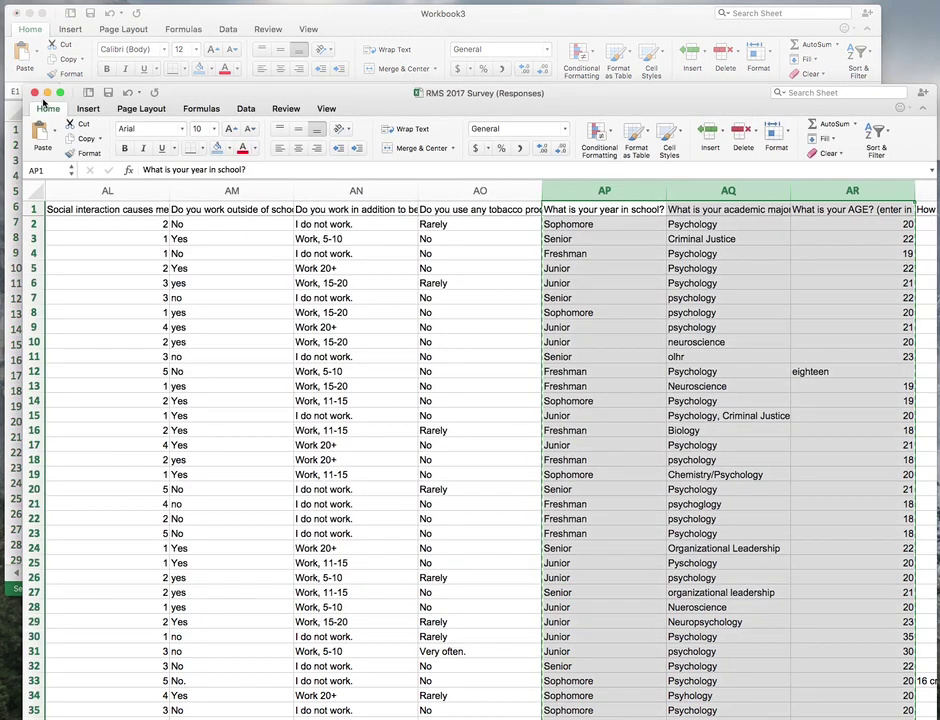
left_click(34, 92)
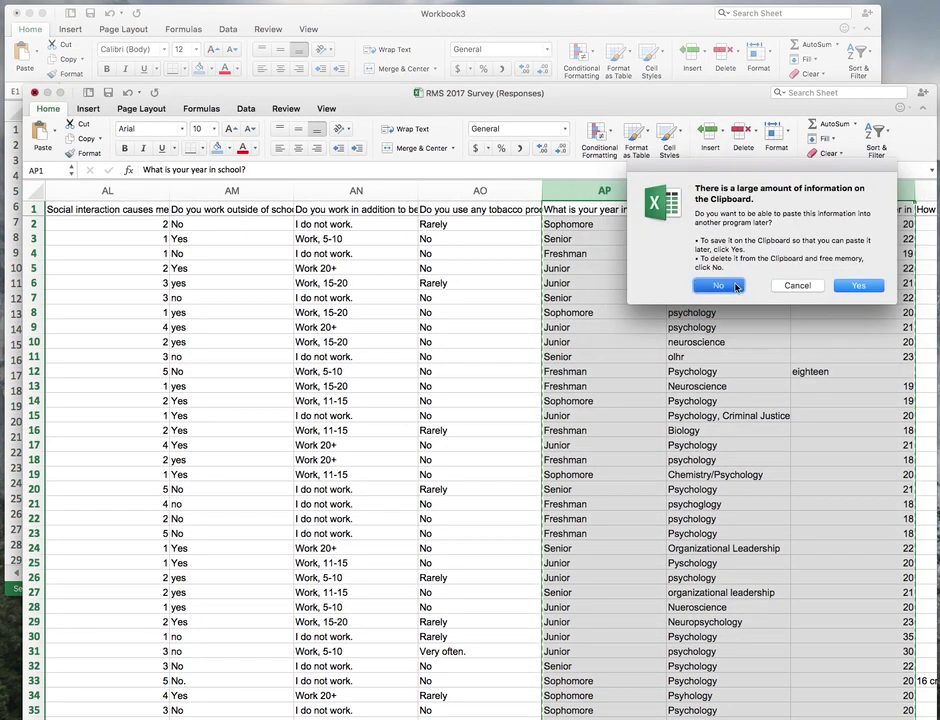
left_click(736, 287)
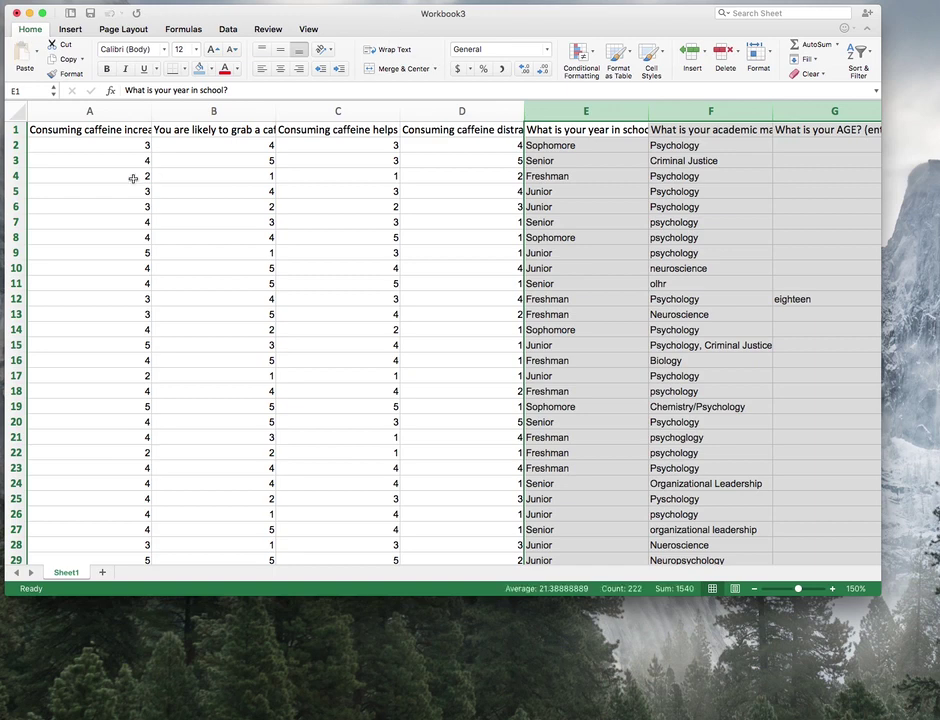
- Enlarge the new workbook's window, and insert a slightly widened blank column before the first caffeine question
left_click(91, 131)
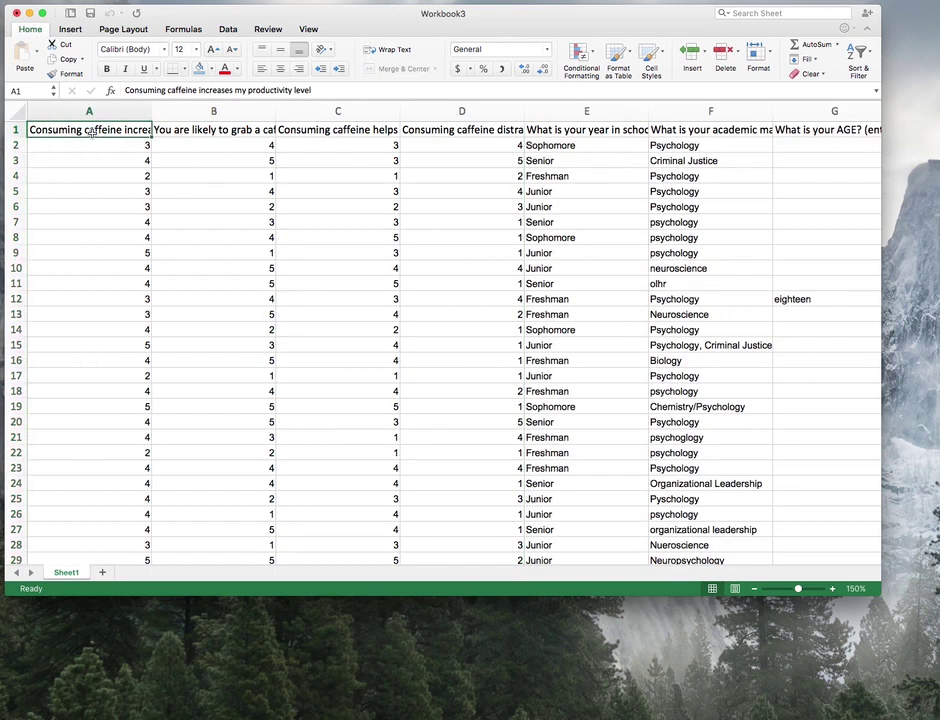
left_click_drag(880, 597, 935, 702)
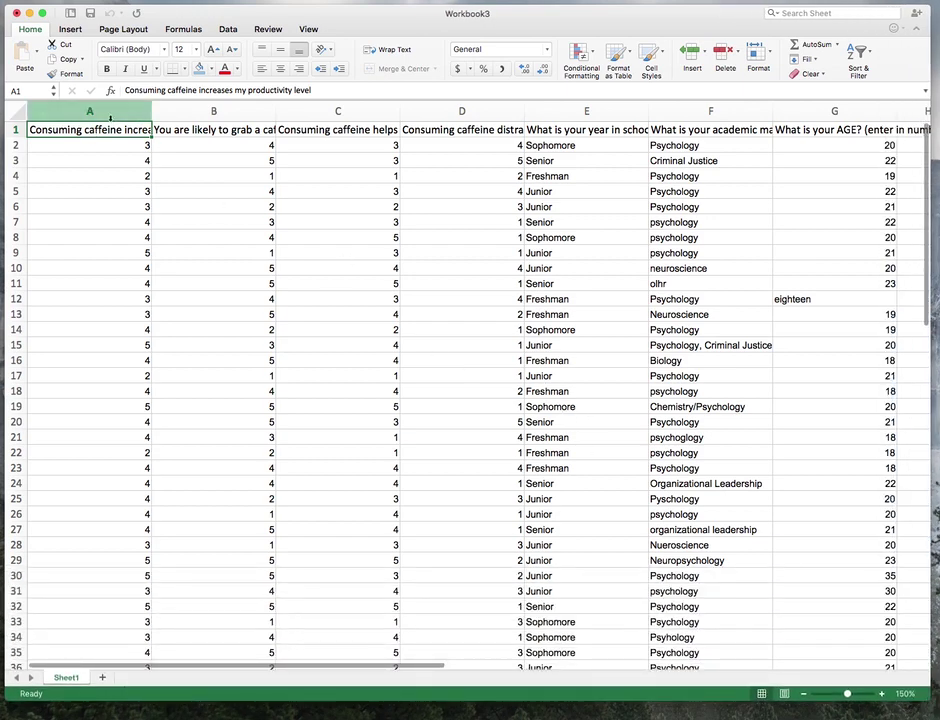
left_click(57, 107)
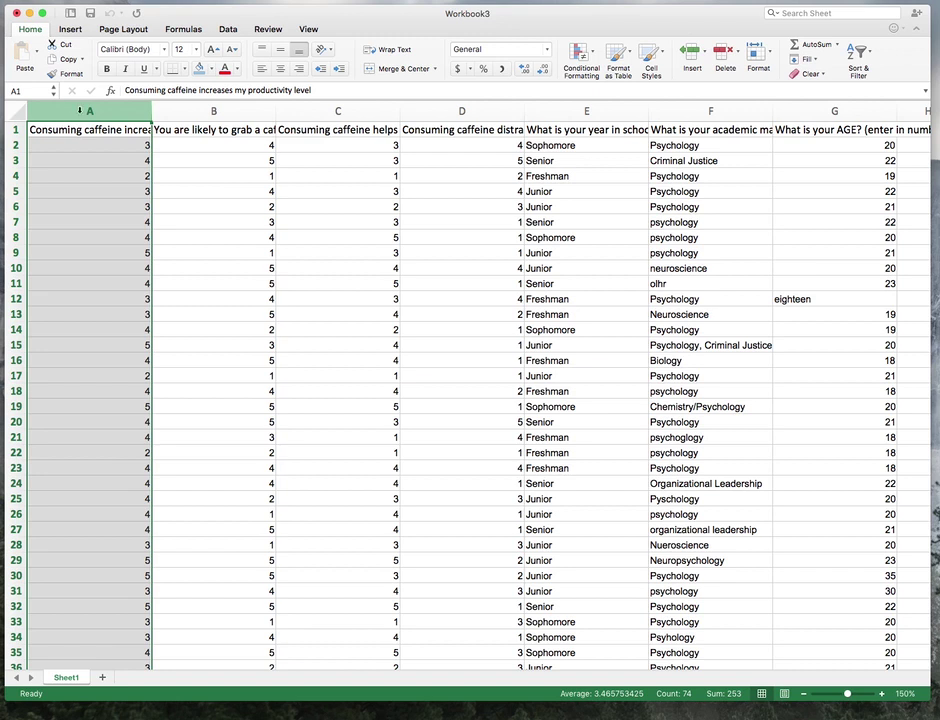
right_click(80, 110)
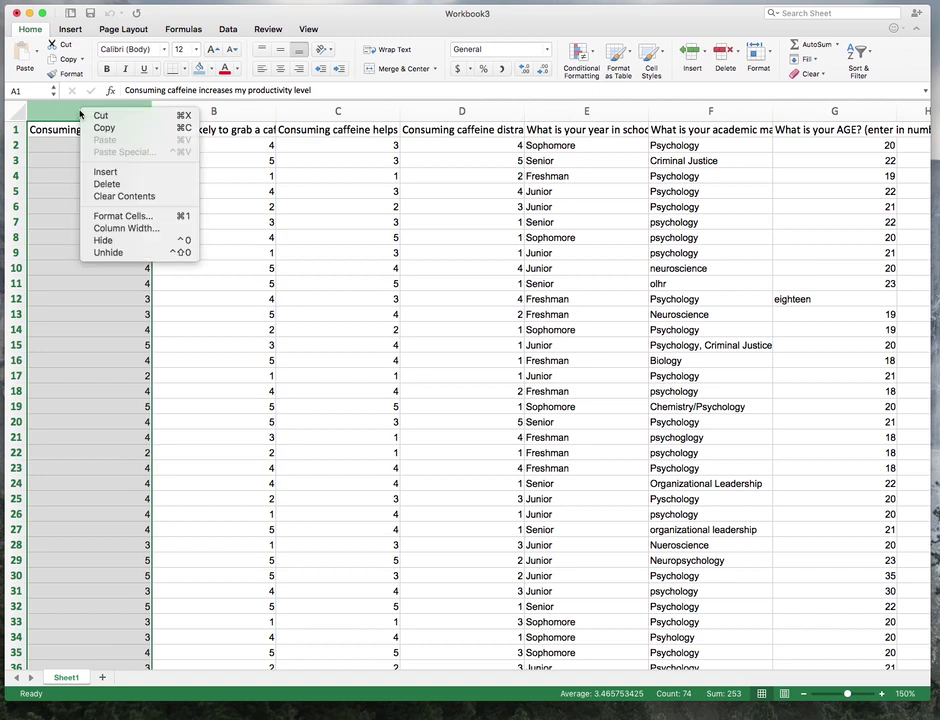
left_click(106, 173)
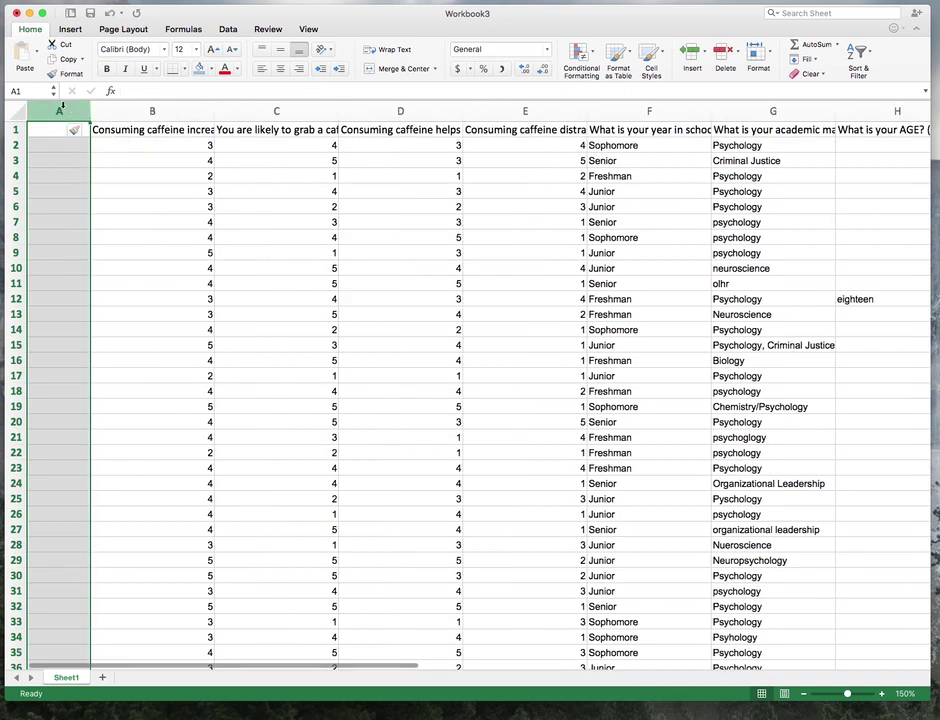
left_click_drag(90, 111, 111, 112)
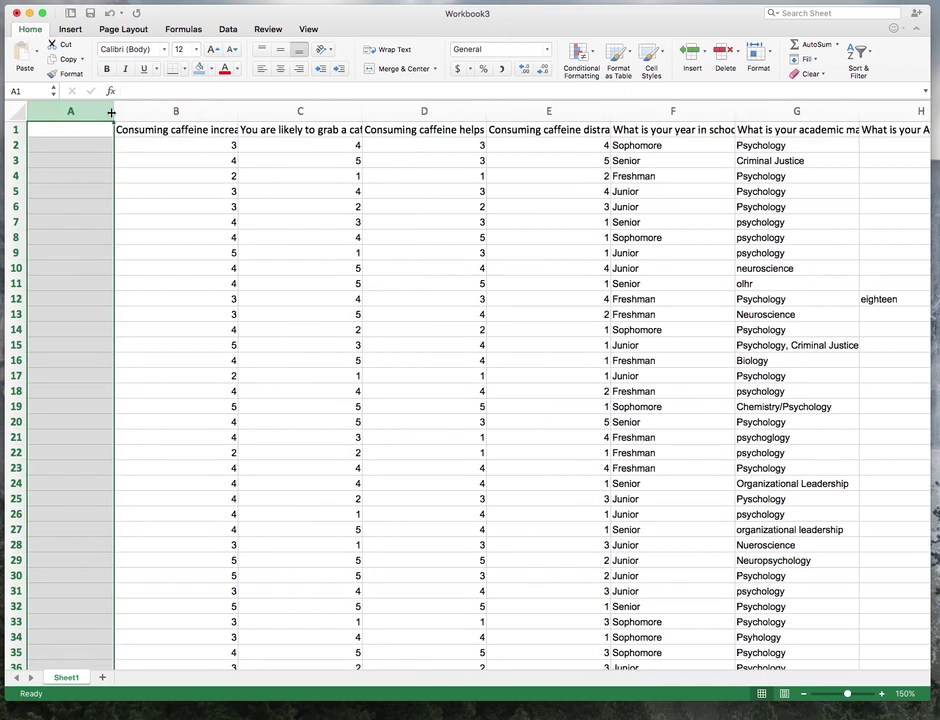
- Enter the header "Participant Number" in cell A1
left_click(78, 130)
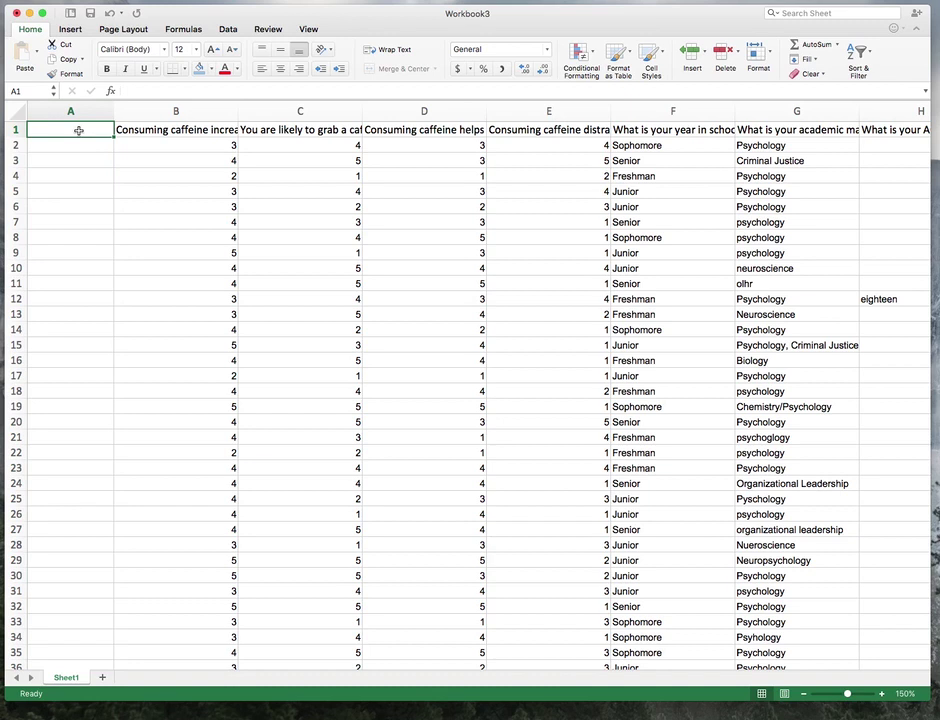
type("Participa")
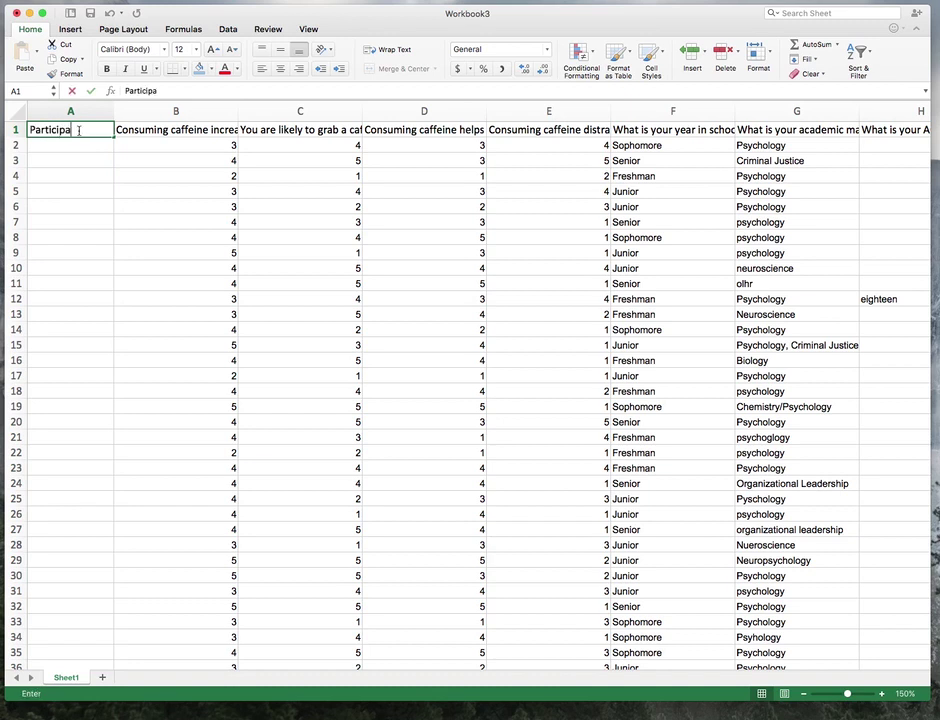
type("nt Nu")
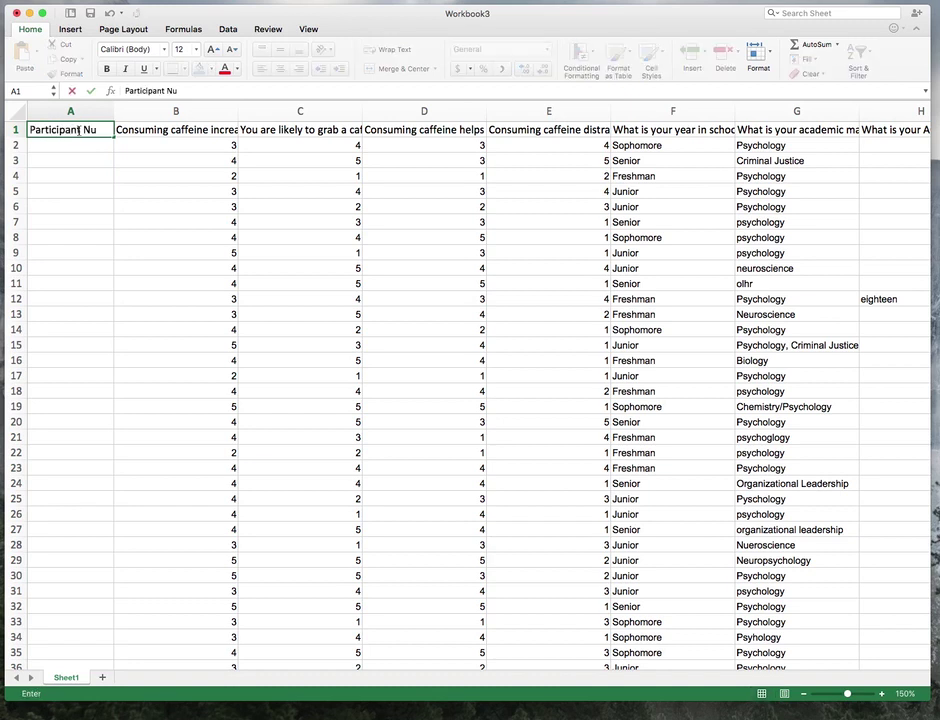
type("mber")
key("Return")
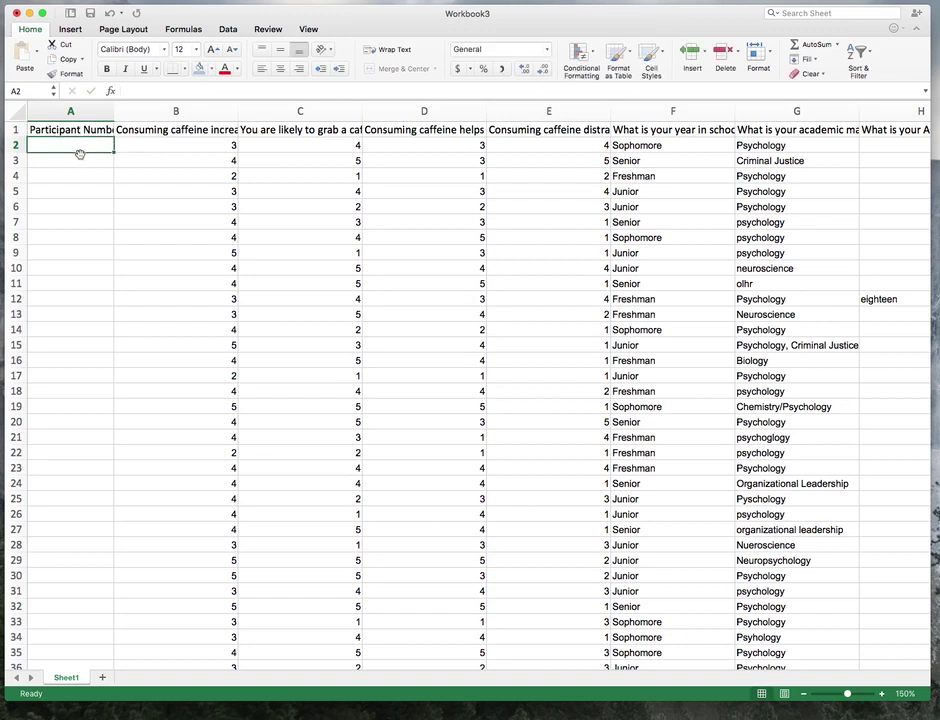
- Number the first three participants 1, 2 and 3 in cells A2 to A4
type("1")
key("Return")
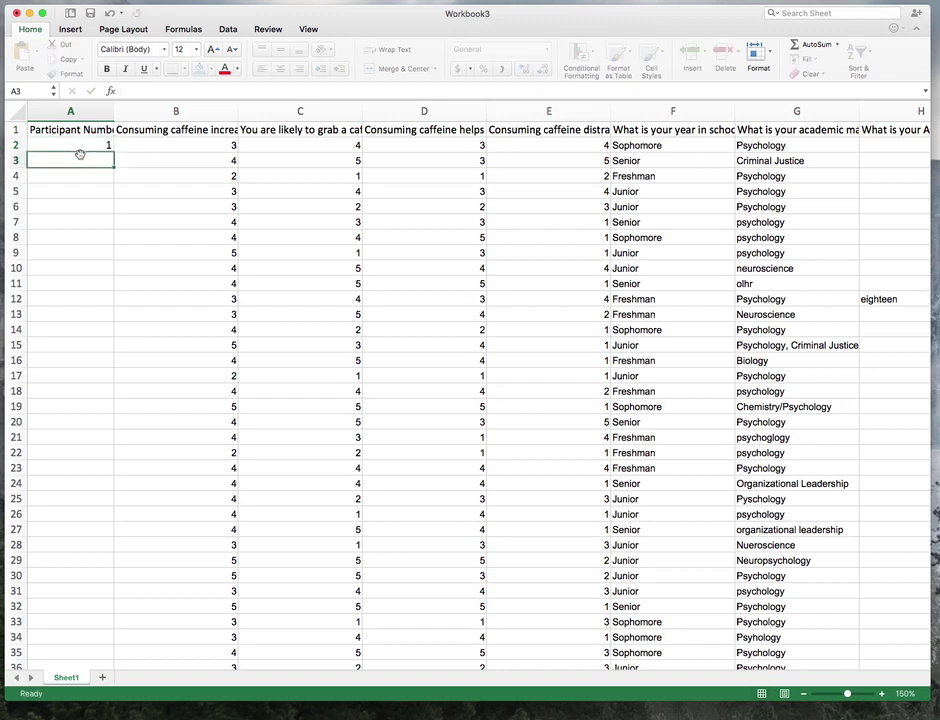
type("2")
key("Return")
type("3")
key("Return")
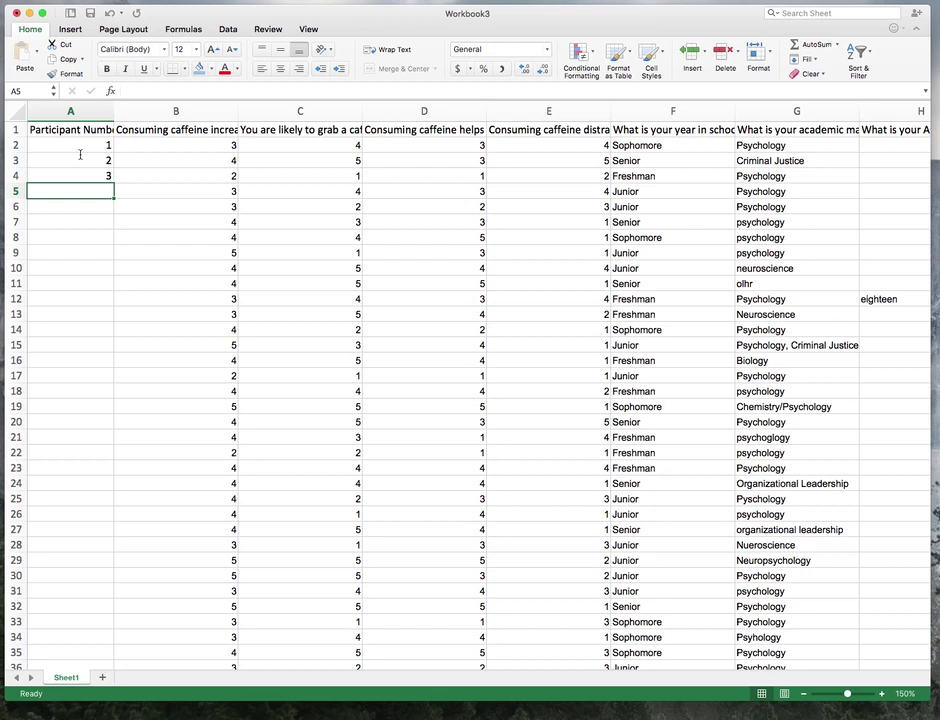
- Enter a formula in cell A5 that adds 1 to the participant number in A4
type("=")
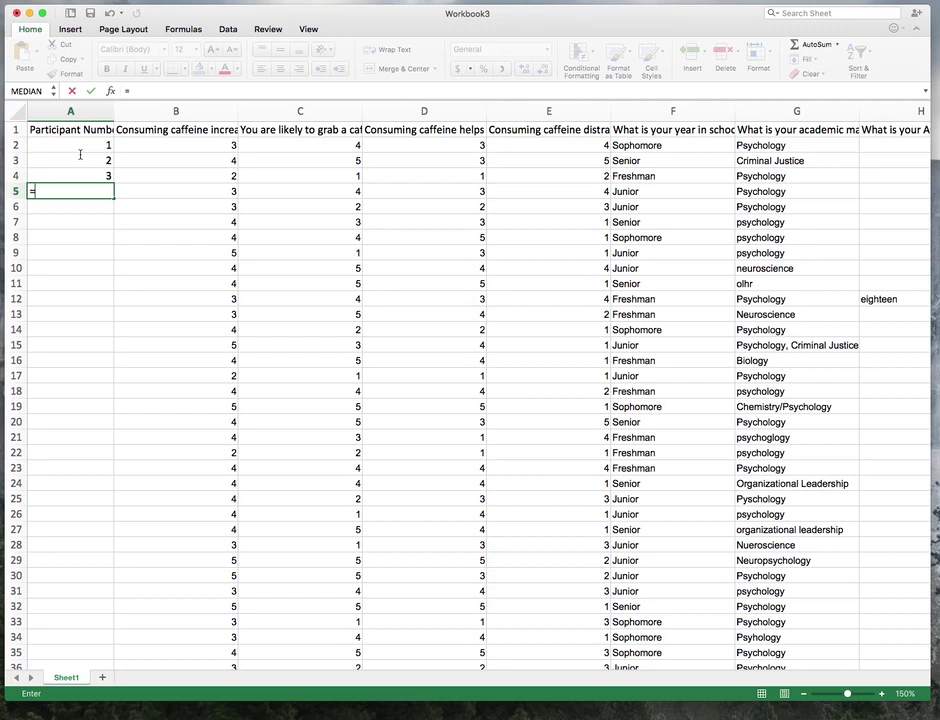
left_click(87, 176)
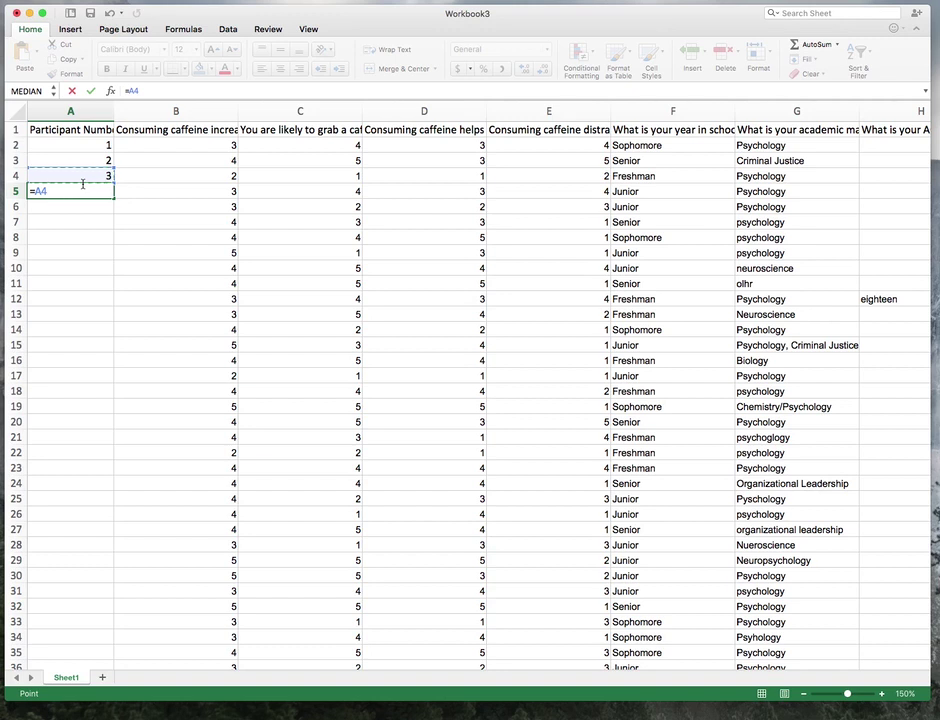
type("+1")
key("Return")
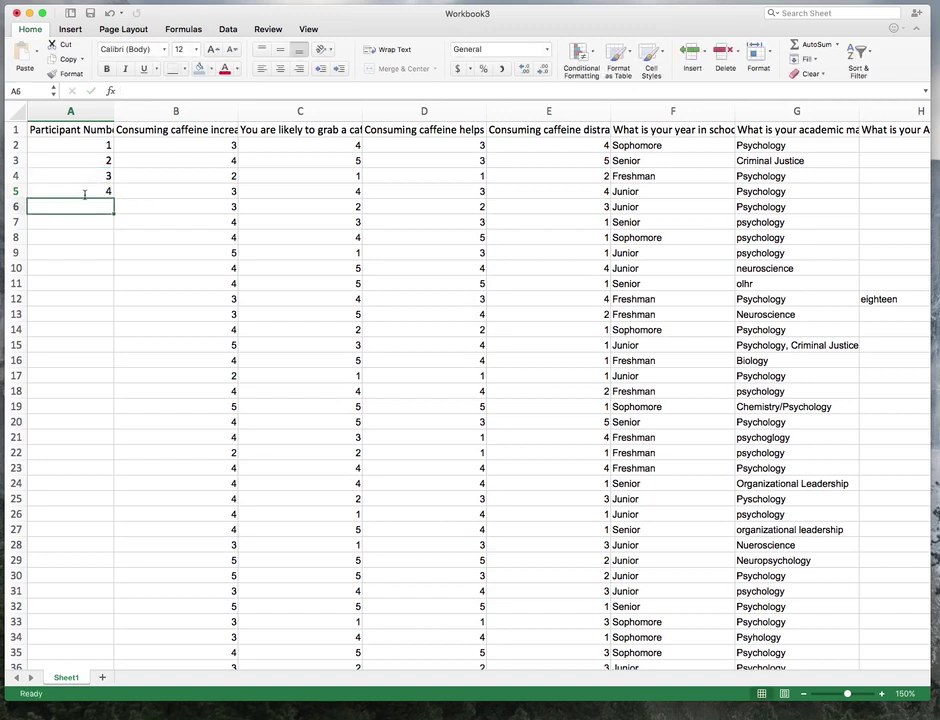
left_click(83, 193)
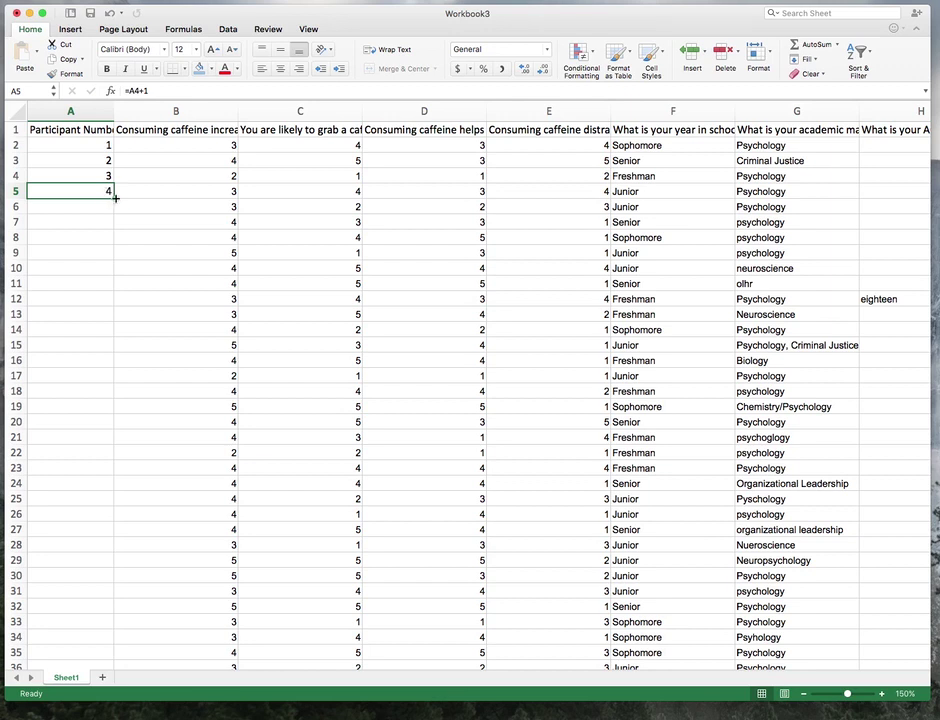
left_click(164, 90)
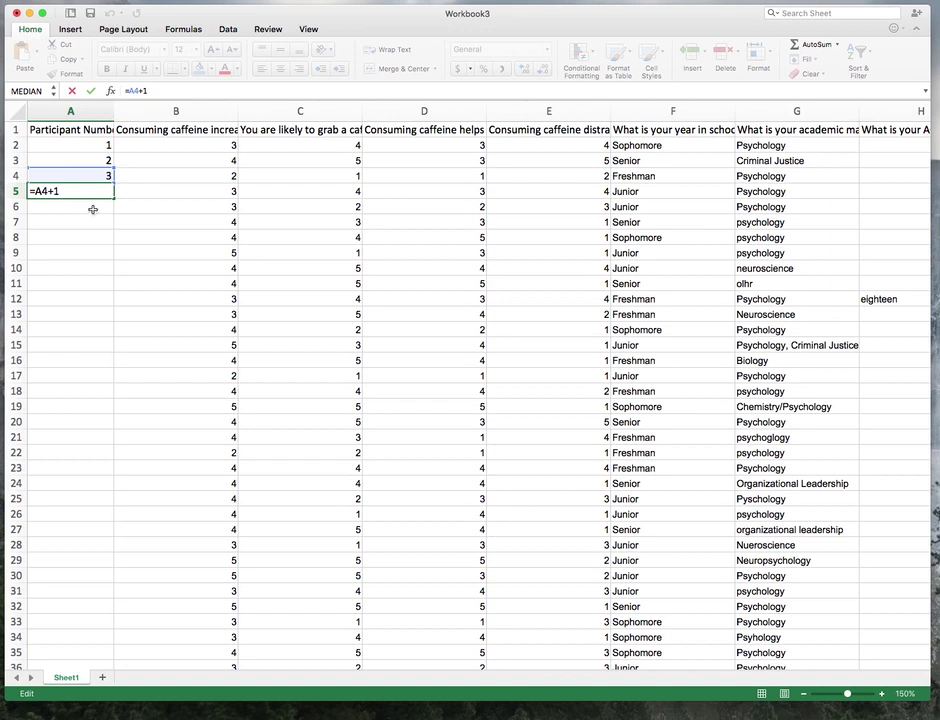
key("ctrl+Return")
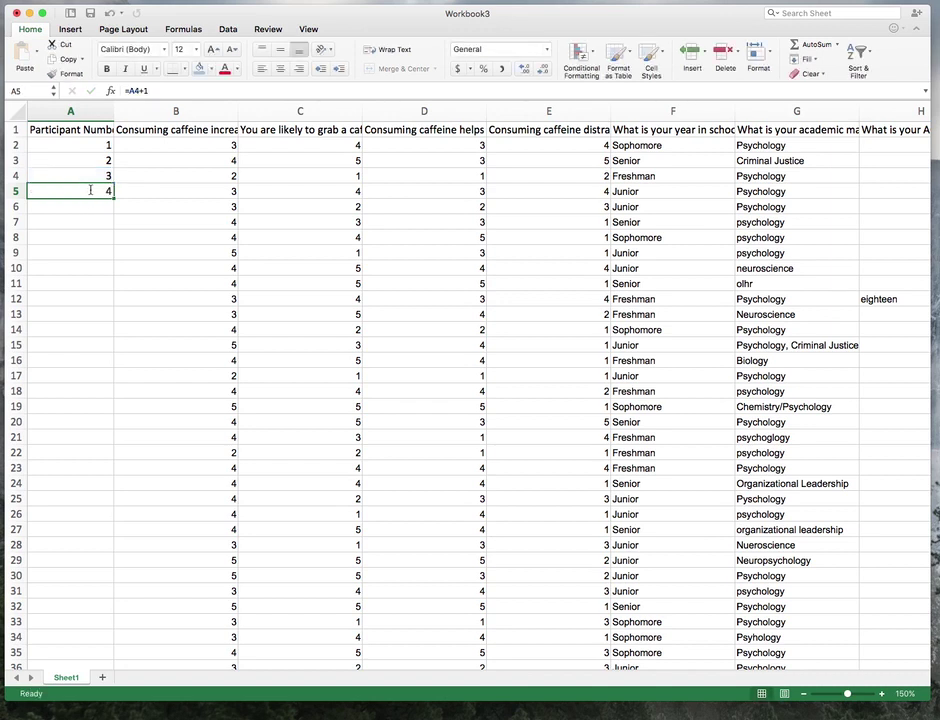
- Copy the A5 formula into A6 and fill it down column A to the last response in row 74
key("super+c")
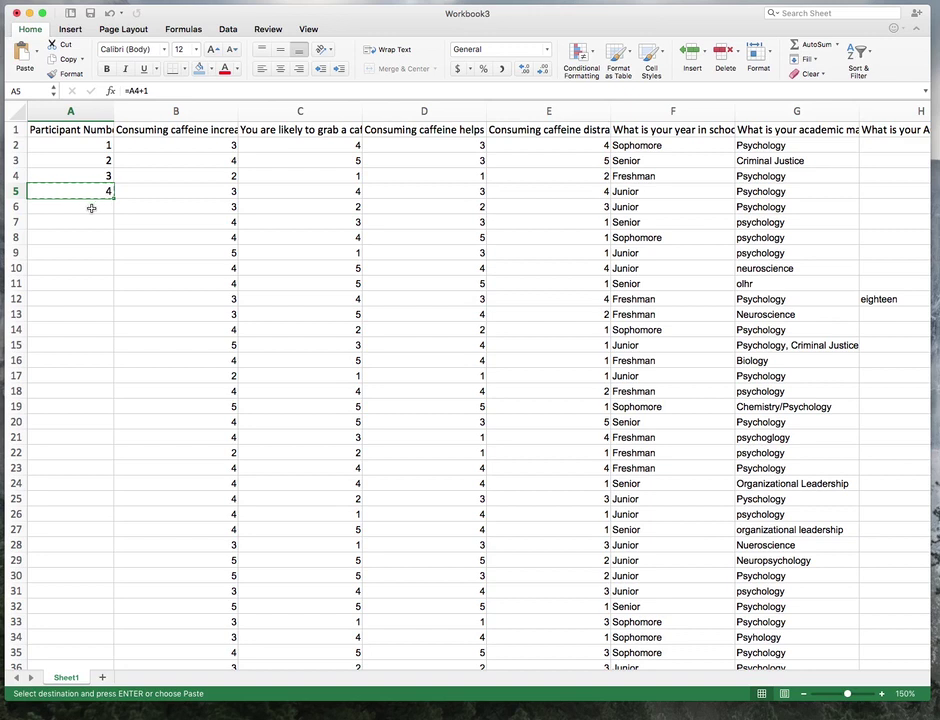
left_click(91, 208)
key("super+v")
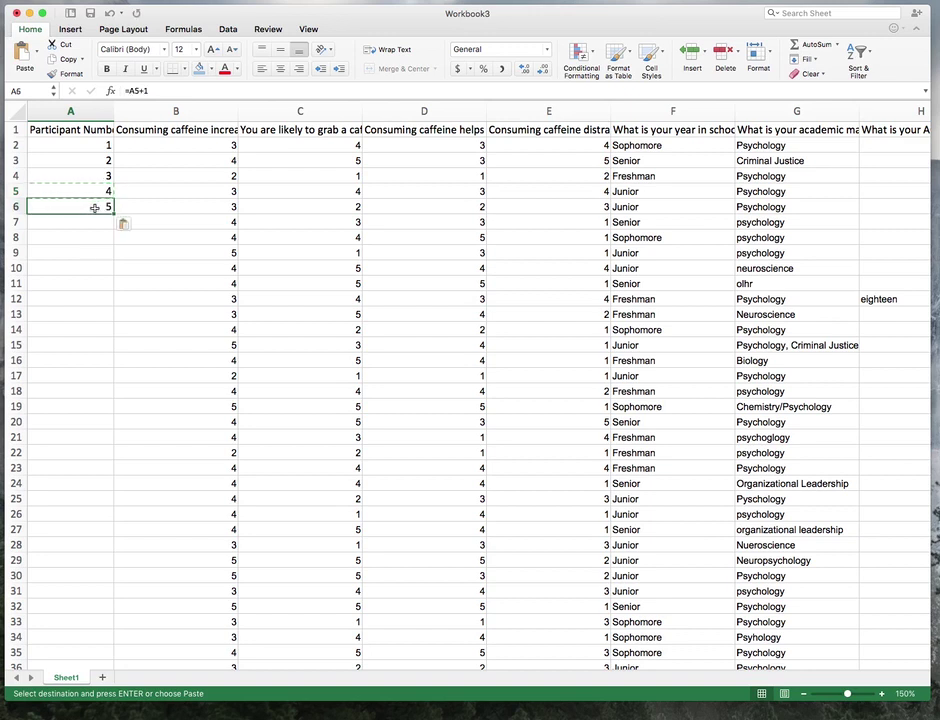
left_click(63, 181)
left_click(64, 206)
key("Escape")
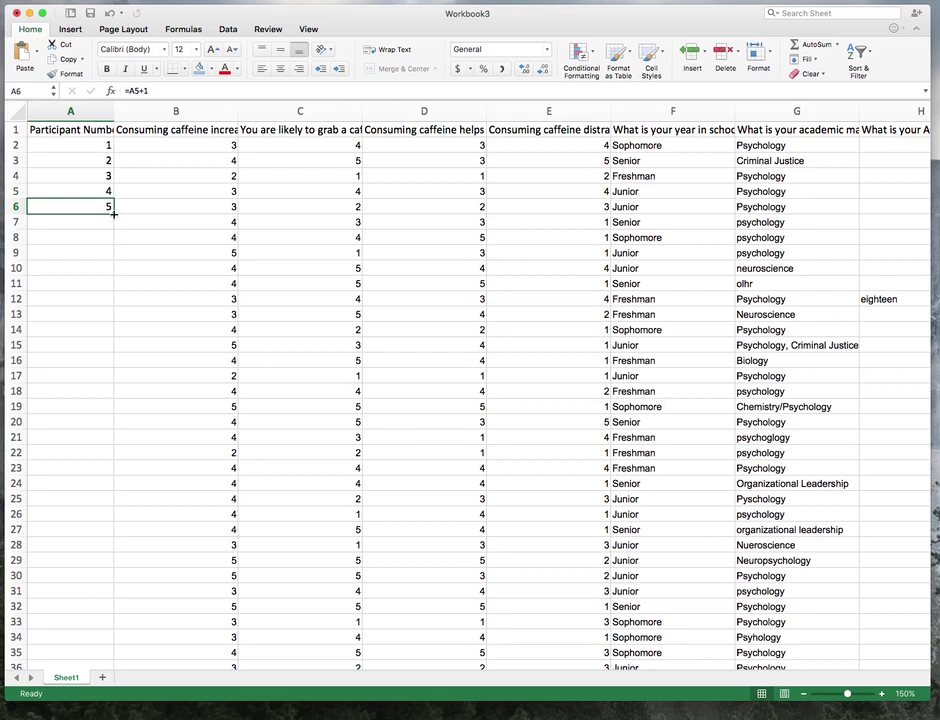
left_click_drag(113, 213, 113, 315)
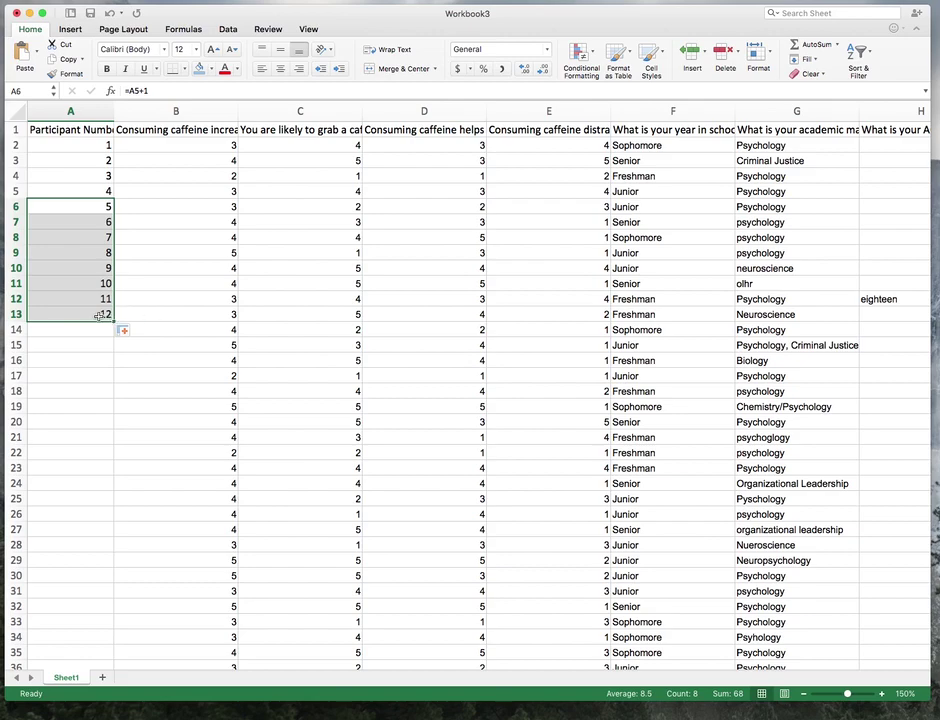
double_click(106, 318)
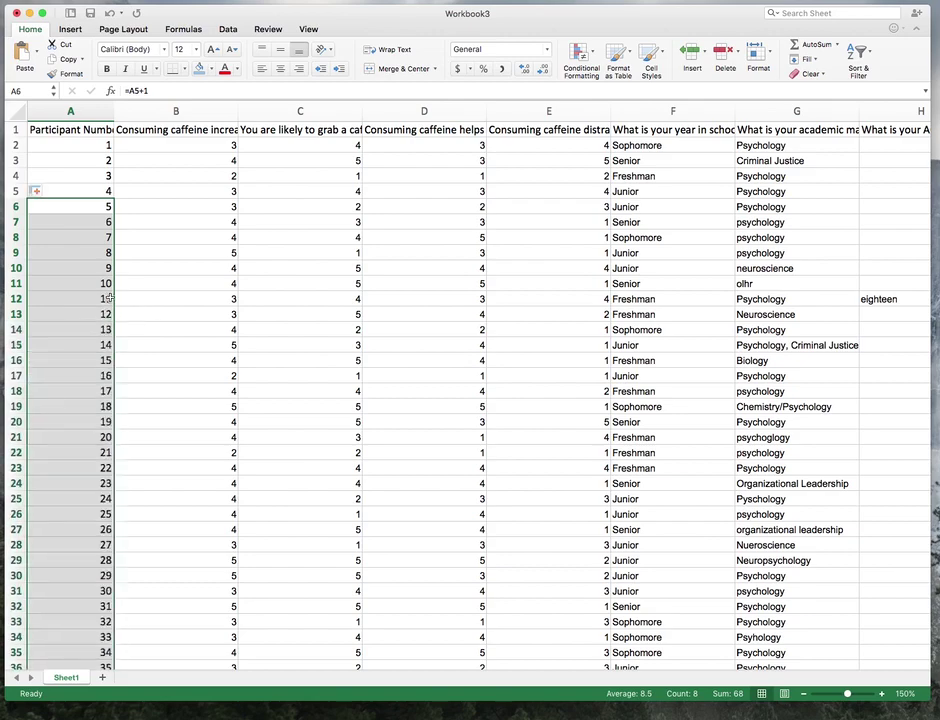
- Examine the filled participant-number formulas near the end of column A, including cells A74 and A70
scroll(108, 295, "down", 1)
scroll(108, 297, "down", 15)
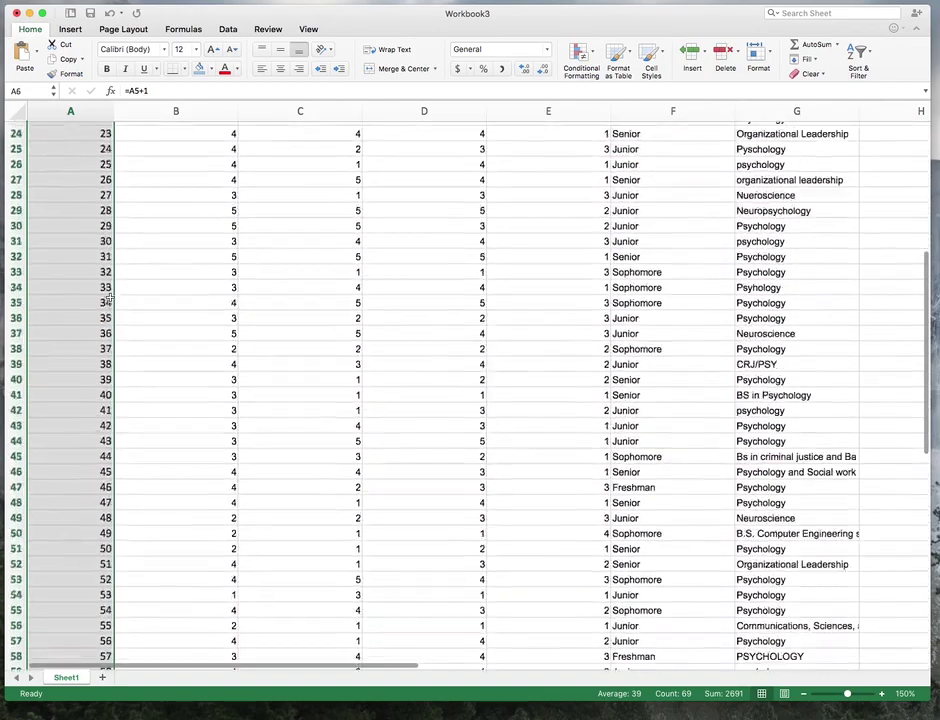
scroll(107, 298, "down", 2)
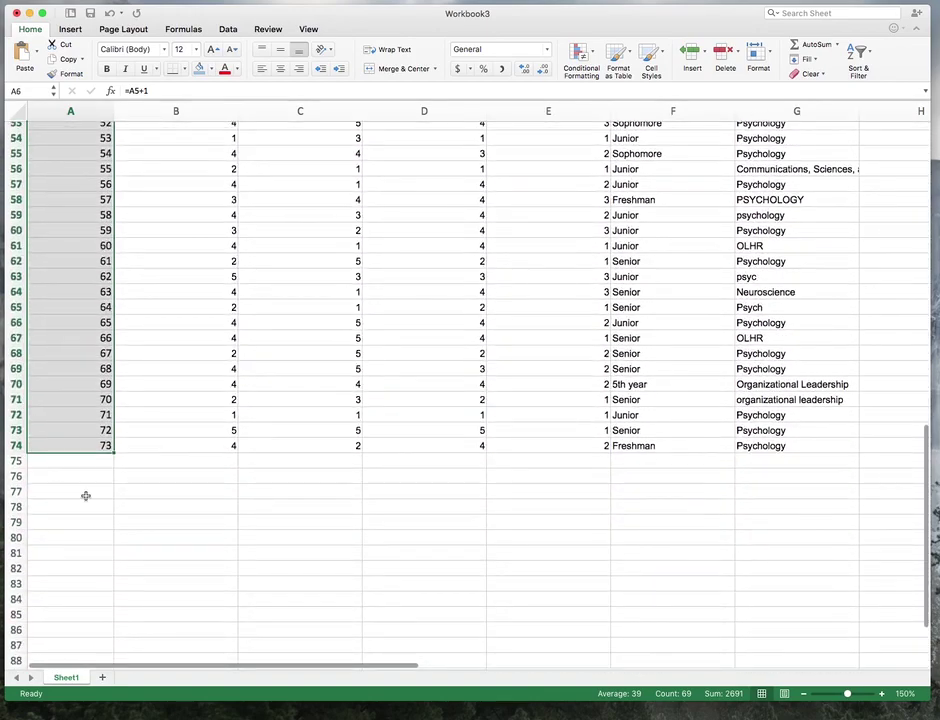
left_click(84, 445)
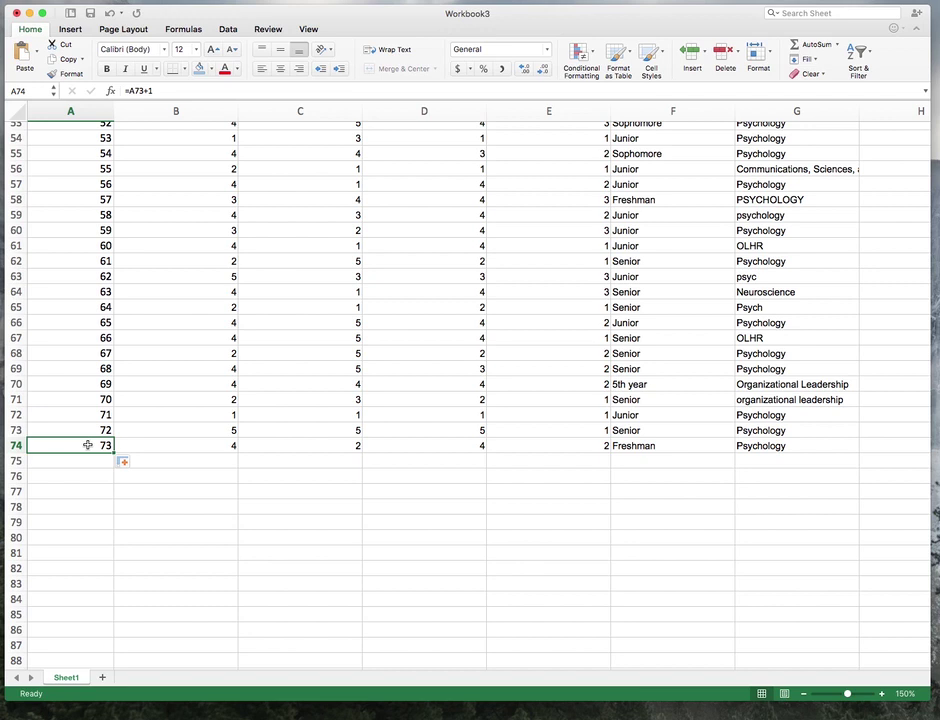
left_click(89, 384)
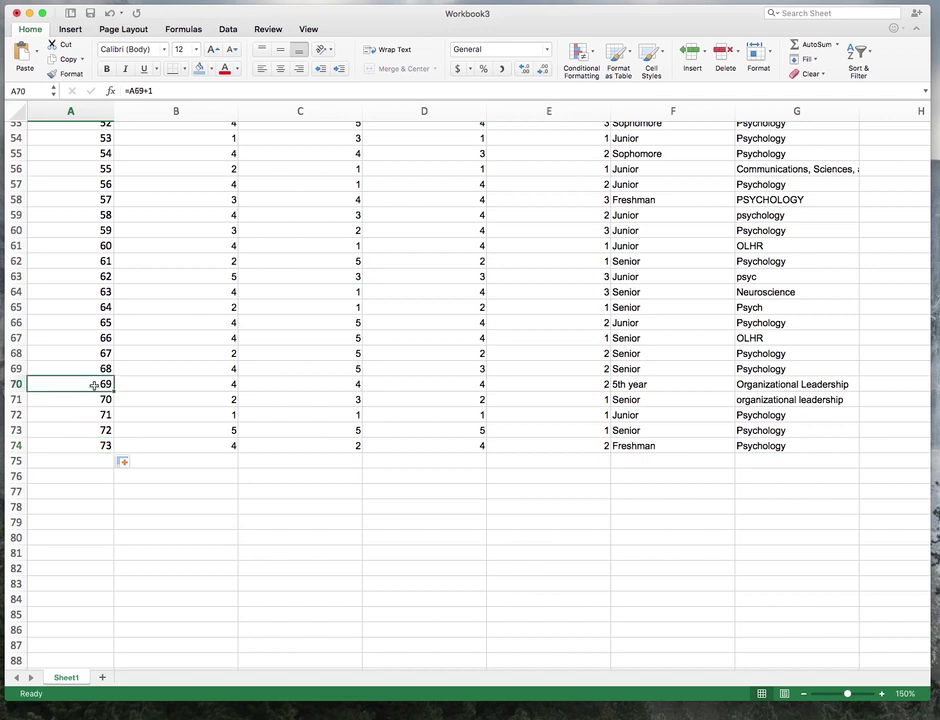
left_click(193, 89)
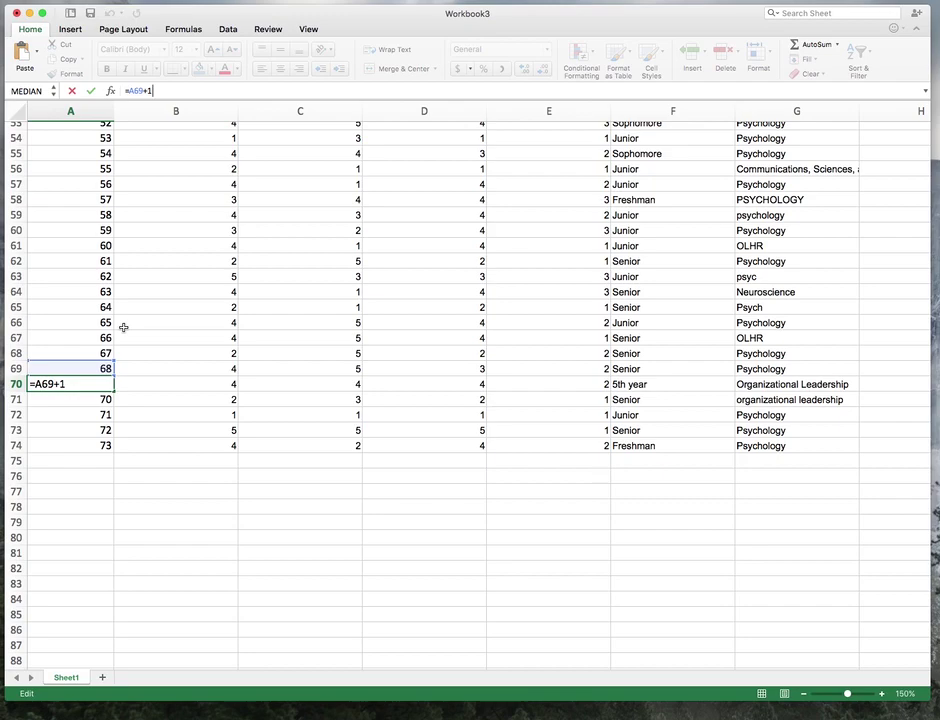
key("Escape")
scroll(124, 325, "up", 3)
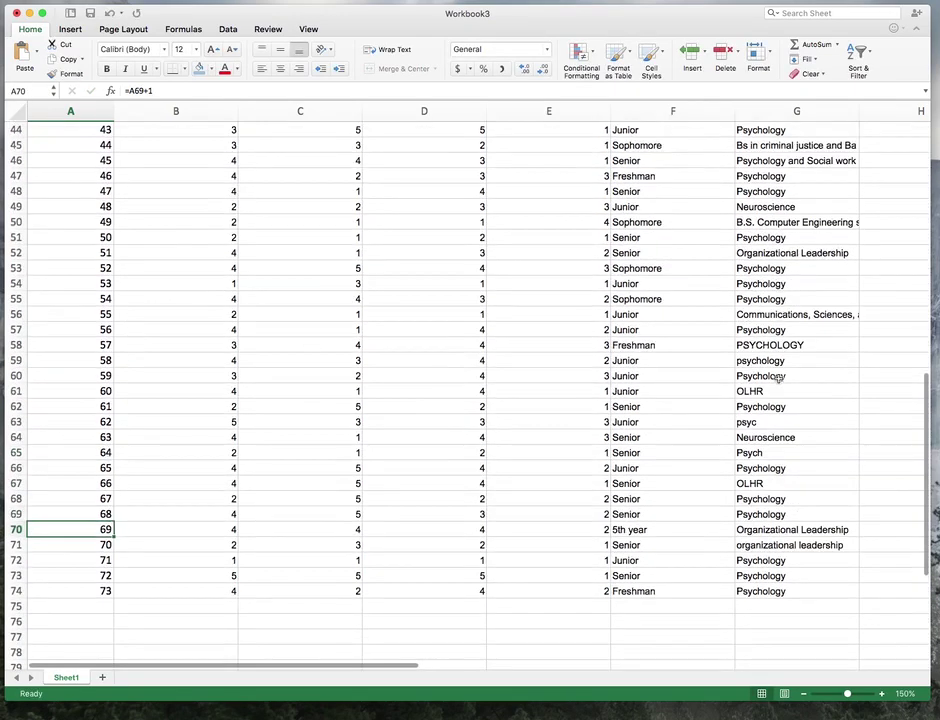
left_click_drag(929, 451, 917, 71)
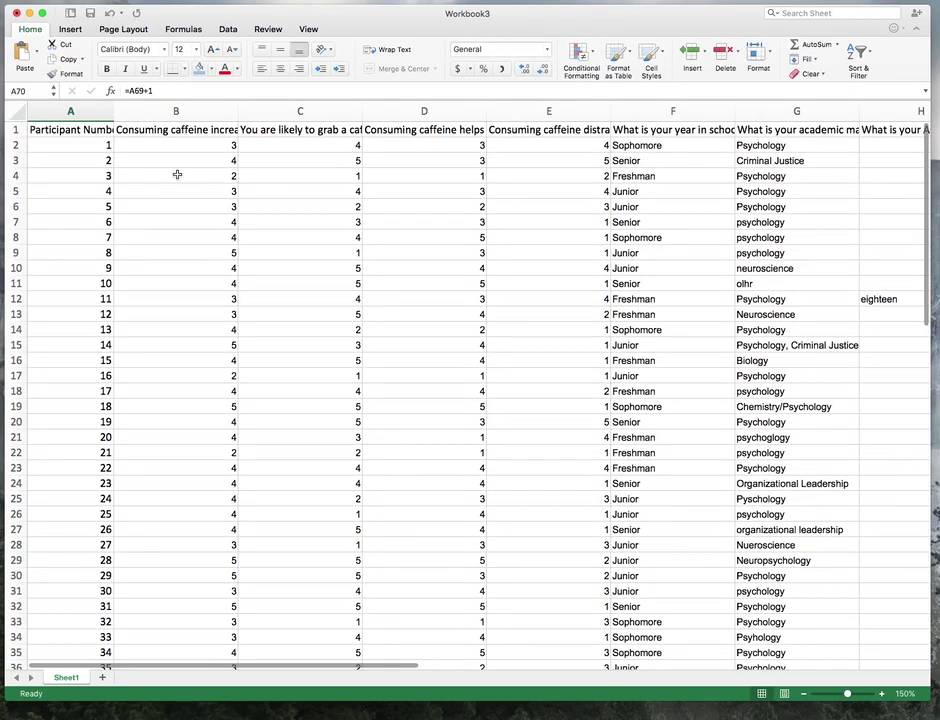
- Replace the formulas in column A with plain numbers by copying the column and pasting it over itself as Values
left_click(85, 112)
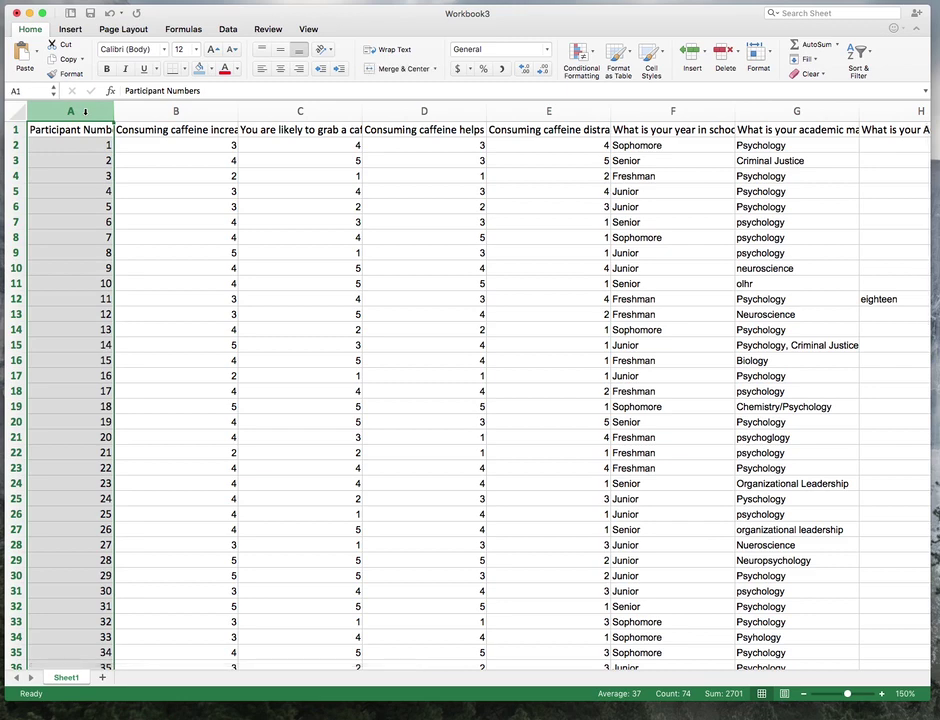
right_click(85, 112)
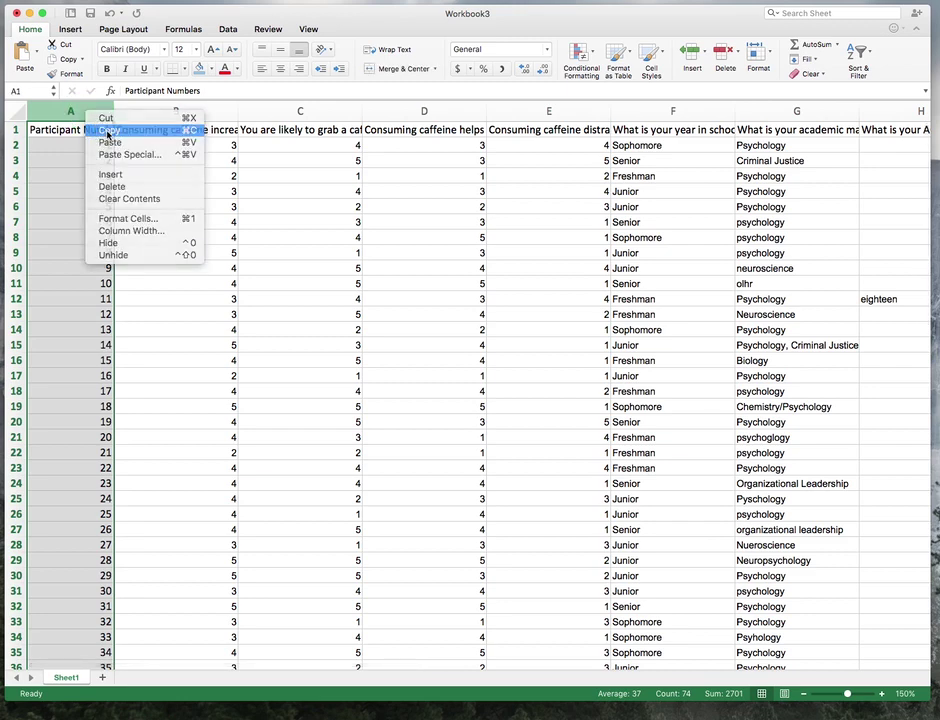
left_click(109, 130)
right_click(71, 110)
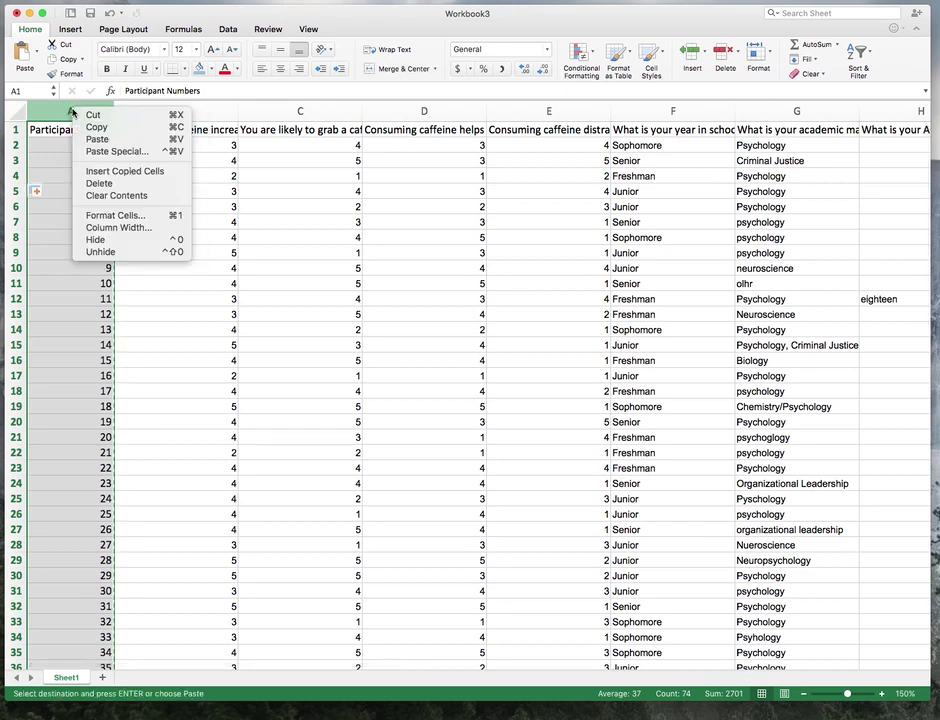
left_click(100, 153)
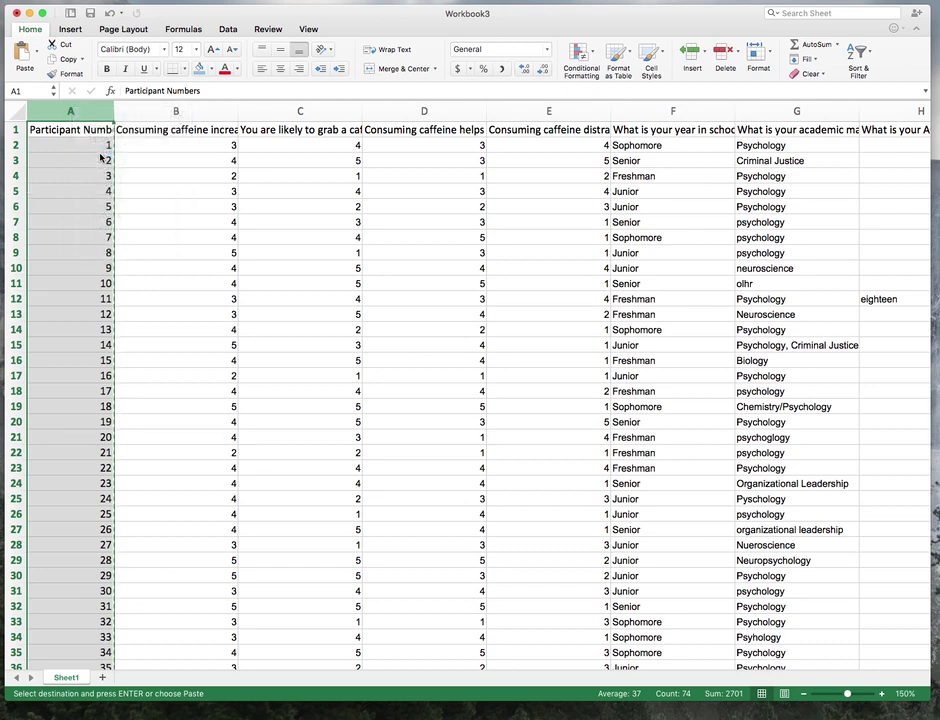
left_click_drag(72, 37, 120, 46)
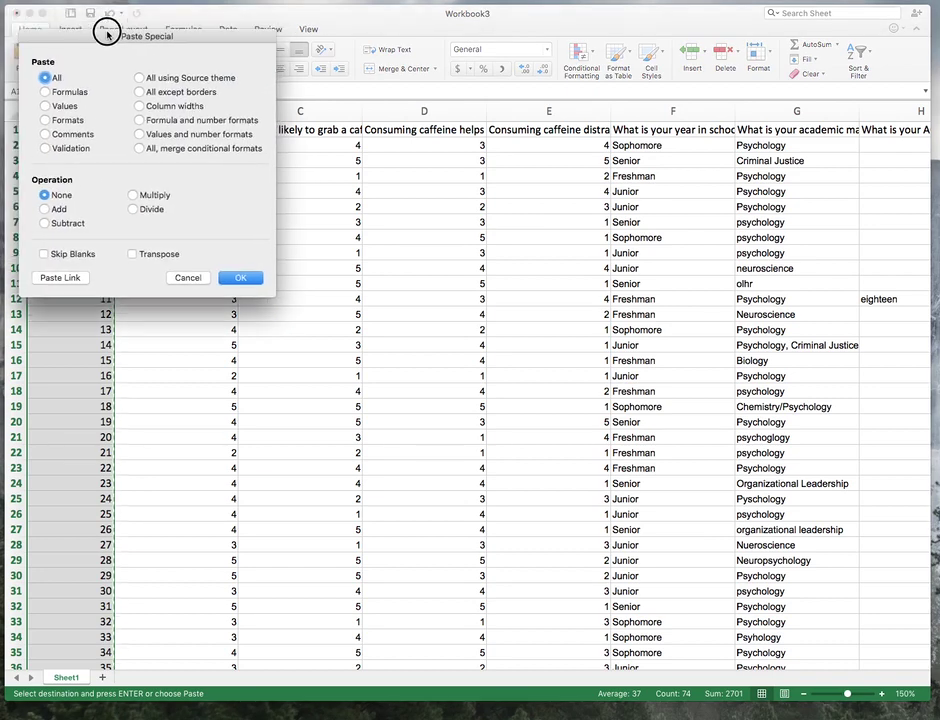
left_click(44, 105)
left_click(240, 277)
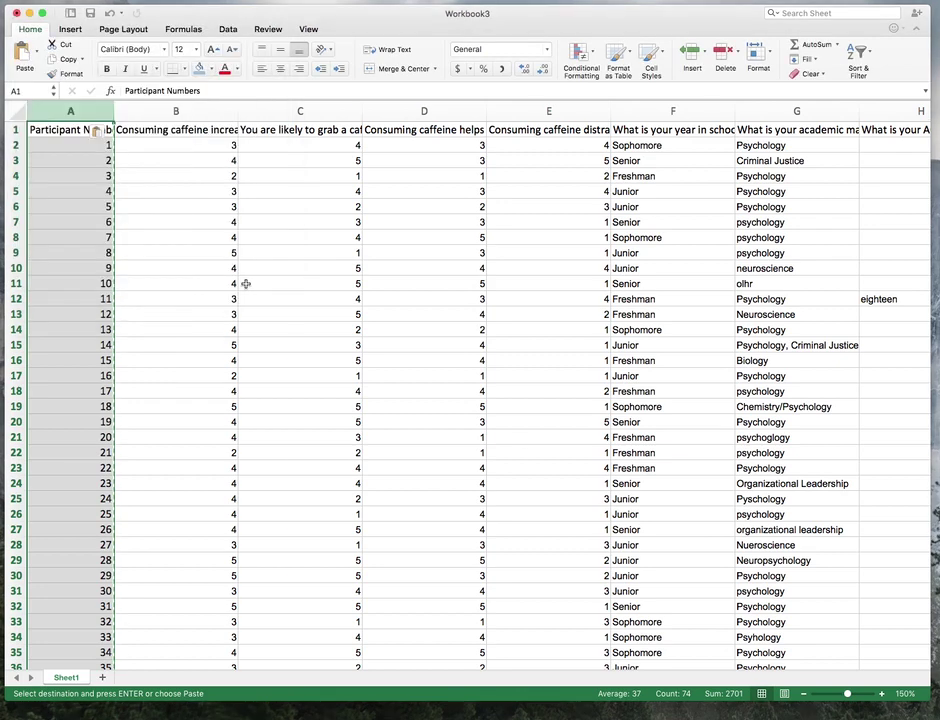
- Spot-check several participant numbers for plain values, and widen column A to 19.33 to fit its header
left_click(107, 237)
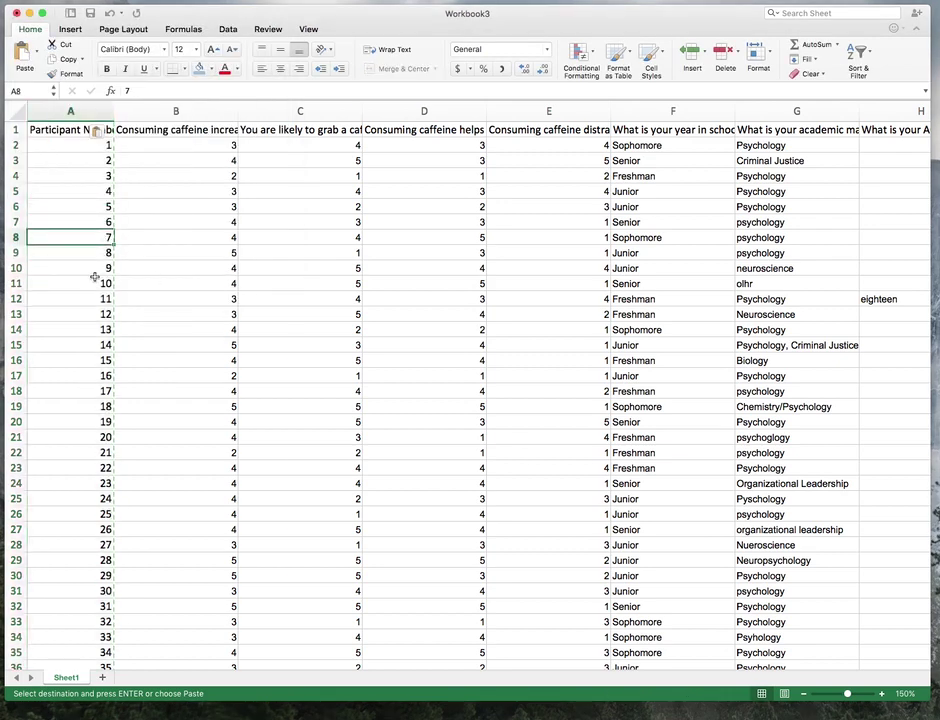
left_click(94, 279)
left_click(94, 355)
left_click(92, 416)
left_click(93, 468)
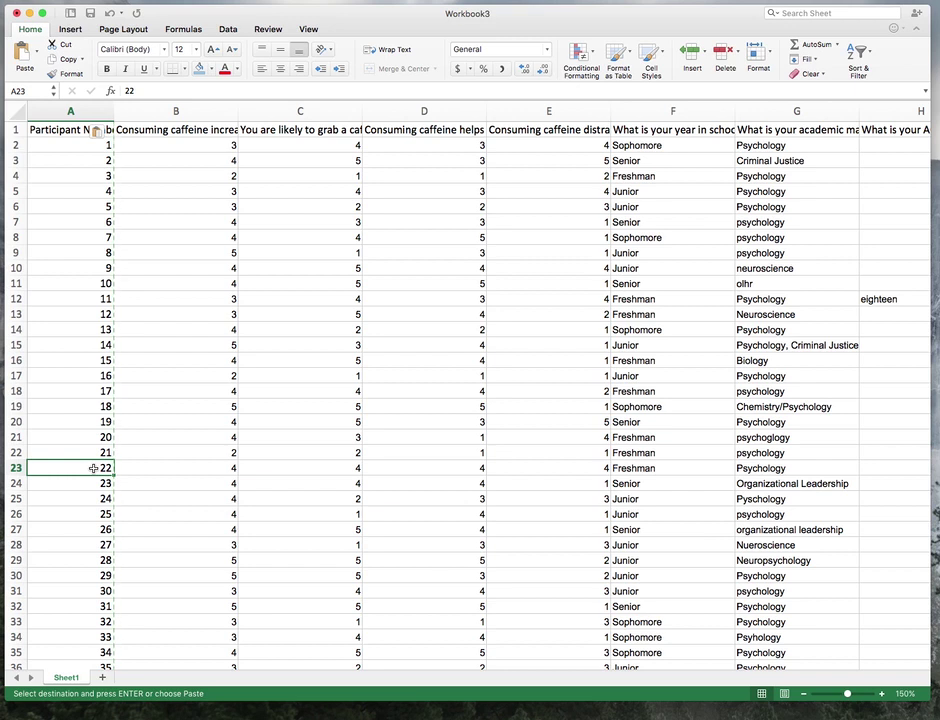
key("Escape")
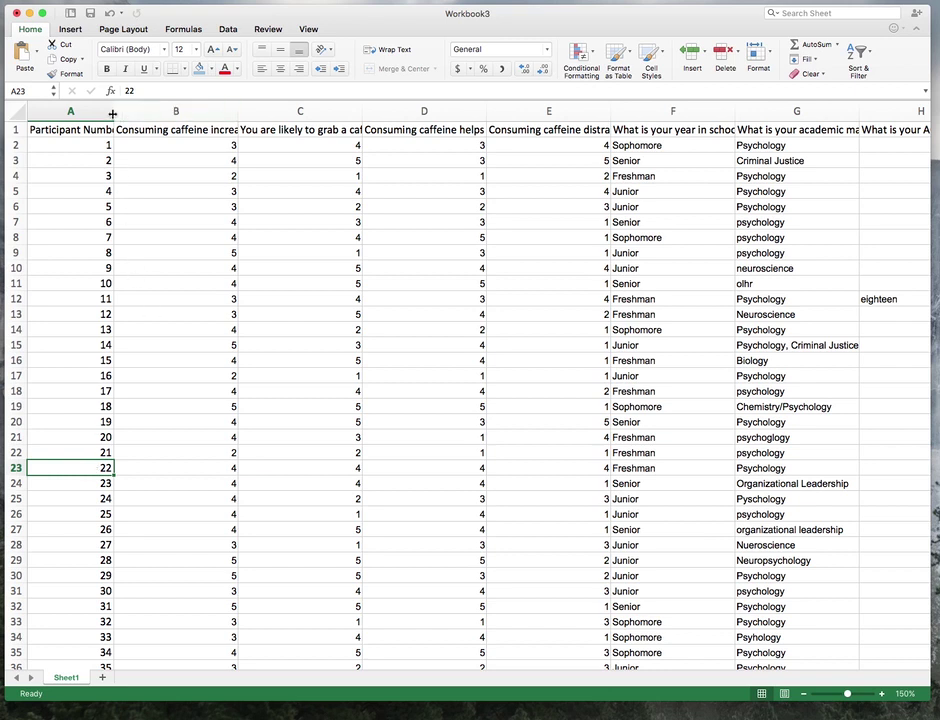
left_click_drag(114, 111, 144, 117)
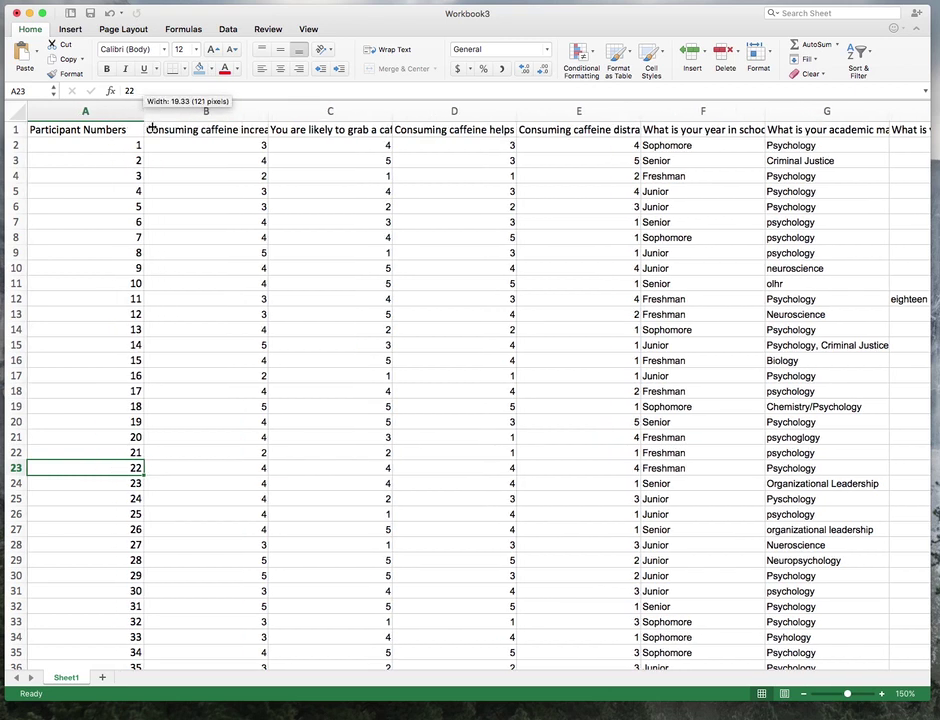
- Read the full wording of the four caffeine questions in cells B1 to E1, and select the first response in E2
left_click(186, 133)
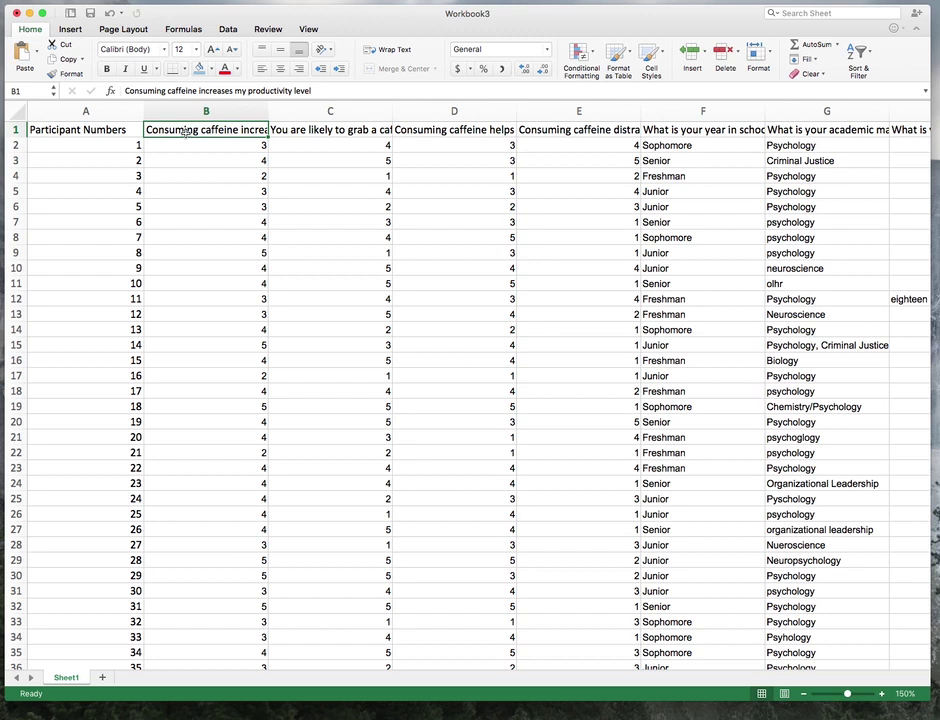
key("Right")
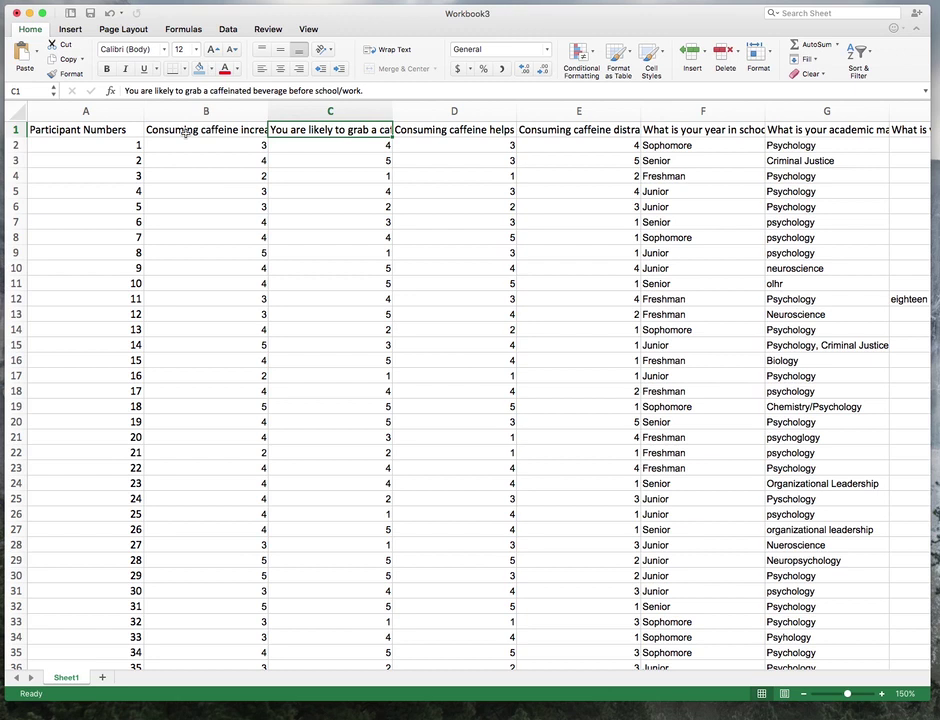
key("Right")
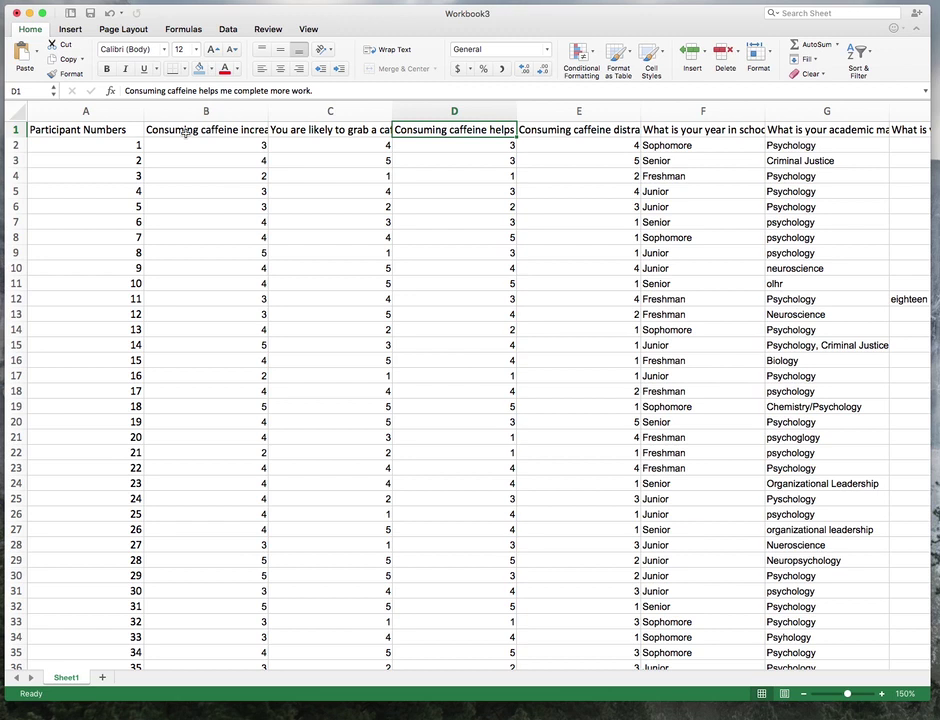
key("Right")
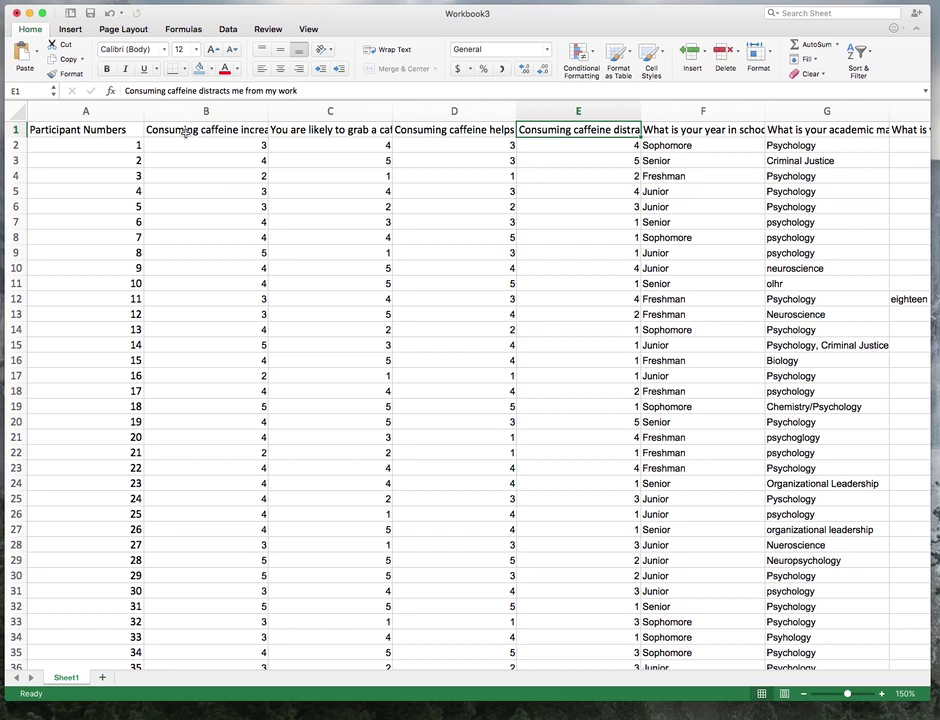
key("Left")
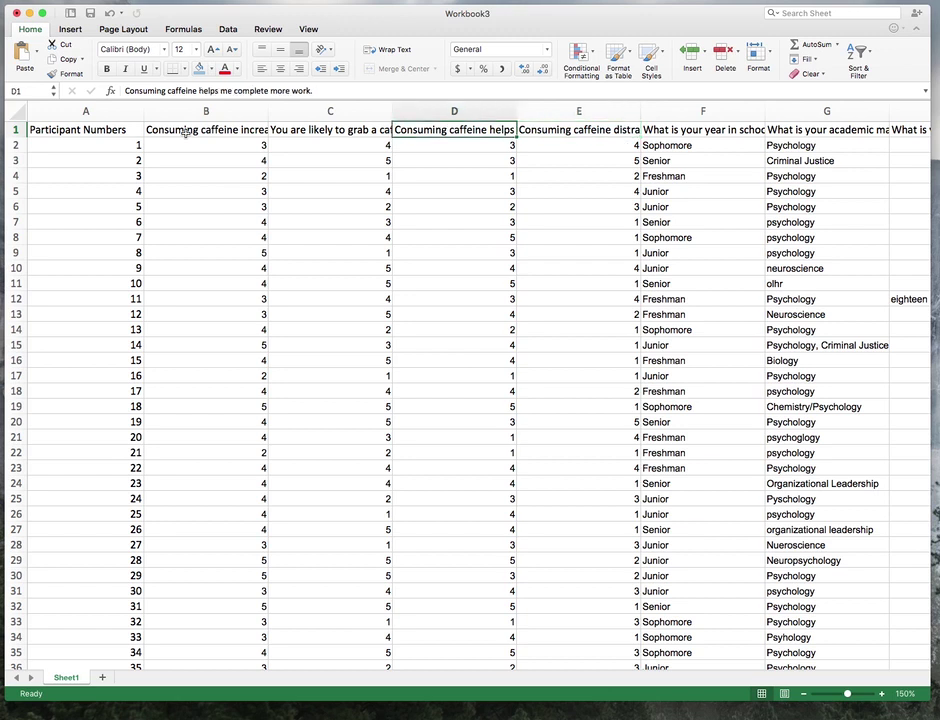
key("Right")
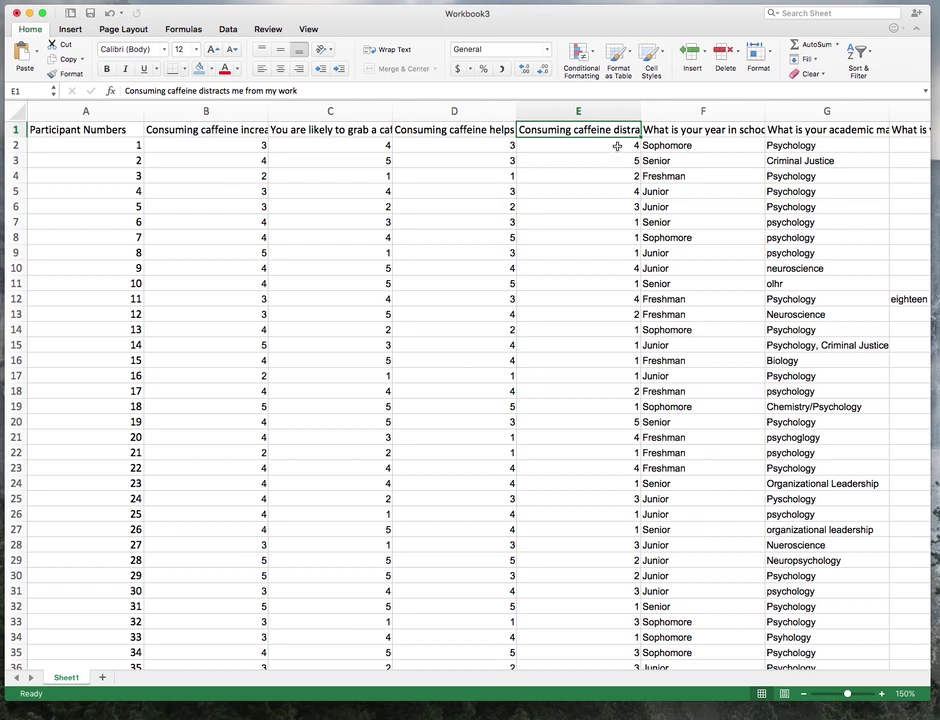
mouse_move(617, 146)
left_mouse_down()
mouse_move(608, 147)
mouse_move(621, 319)
mouse_move(620, 148)
left_mouse_up()
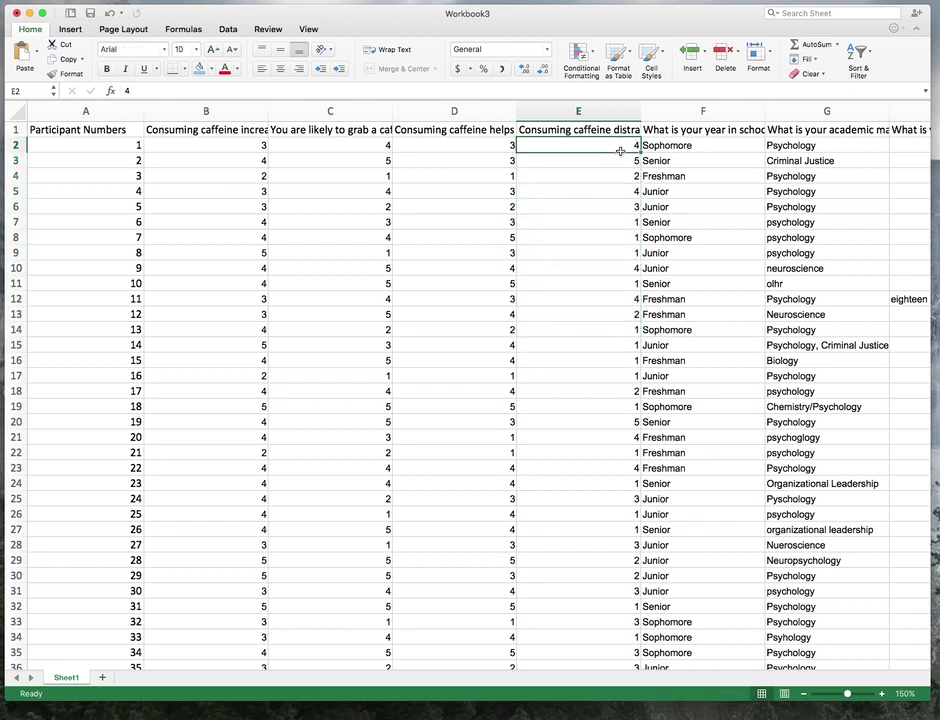
- Highlight participant 8's responses in cells A9 to H9 with a light blue fill
left_click(578, 110)
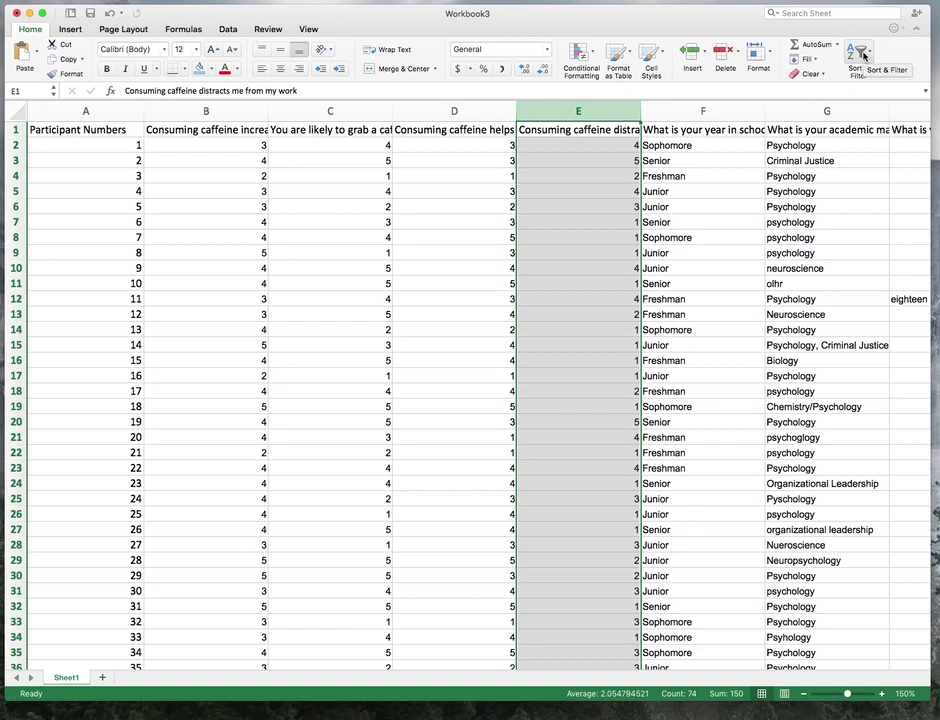
left_click_drag(90, 254, 907, 252)
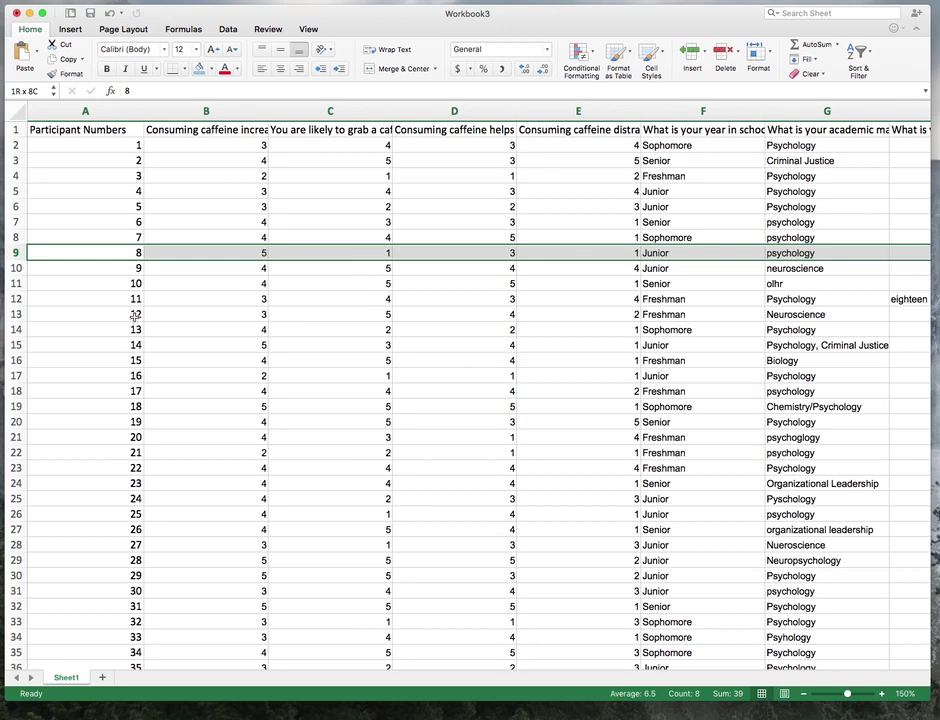
left_click(198, 72)
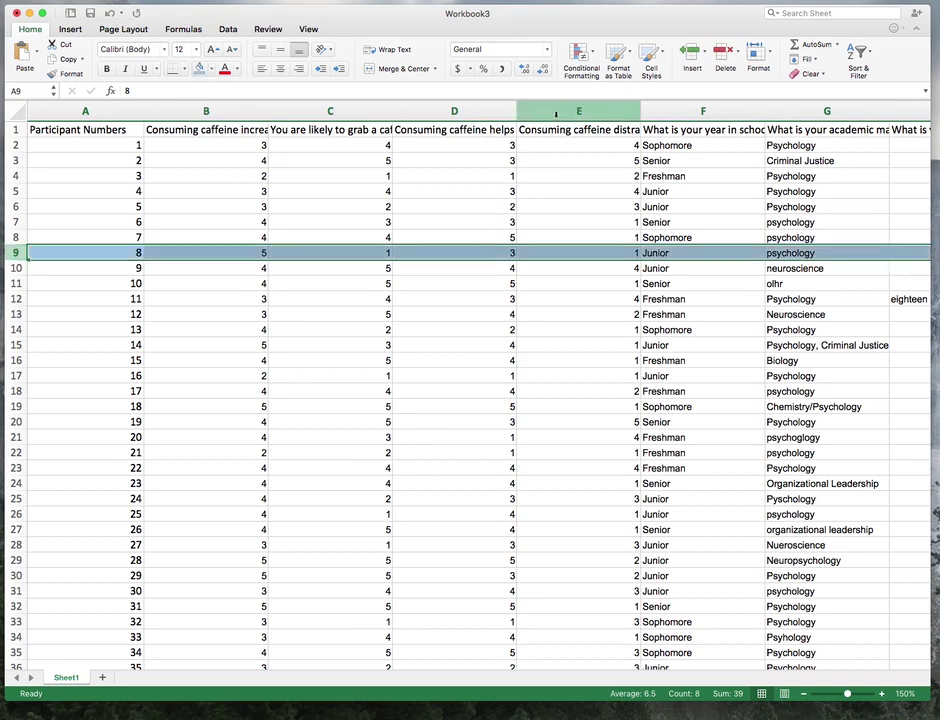
- Sort the whole data set by the caffeine distraction question in column E from smallest to largest, expanding the selection
left_click(560, 112)
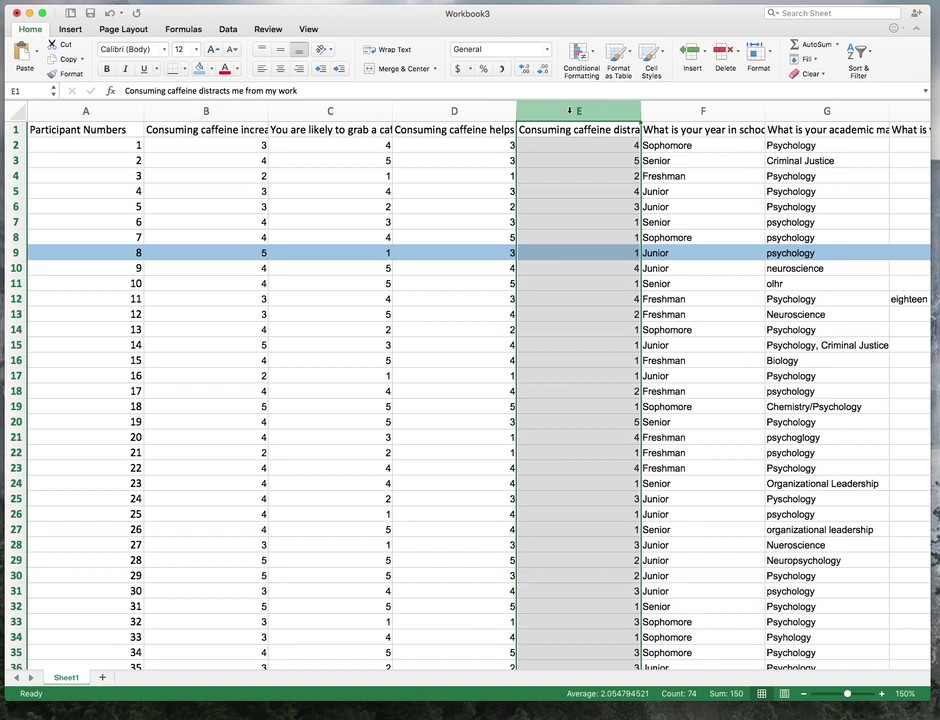
left_click(869, 55)
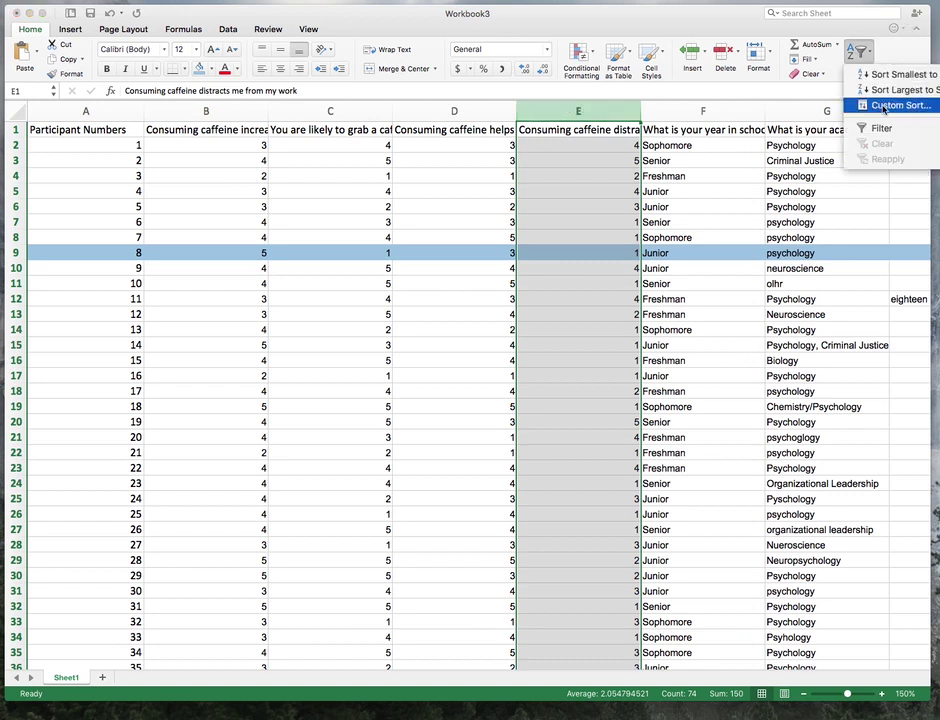
left_click(858, 75)
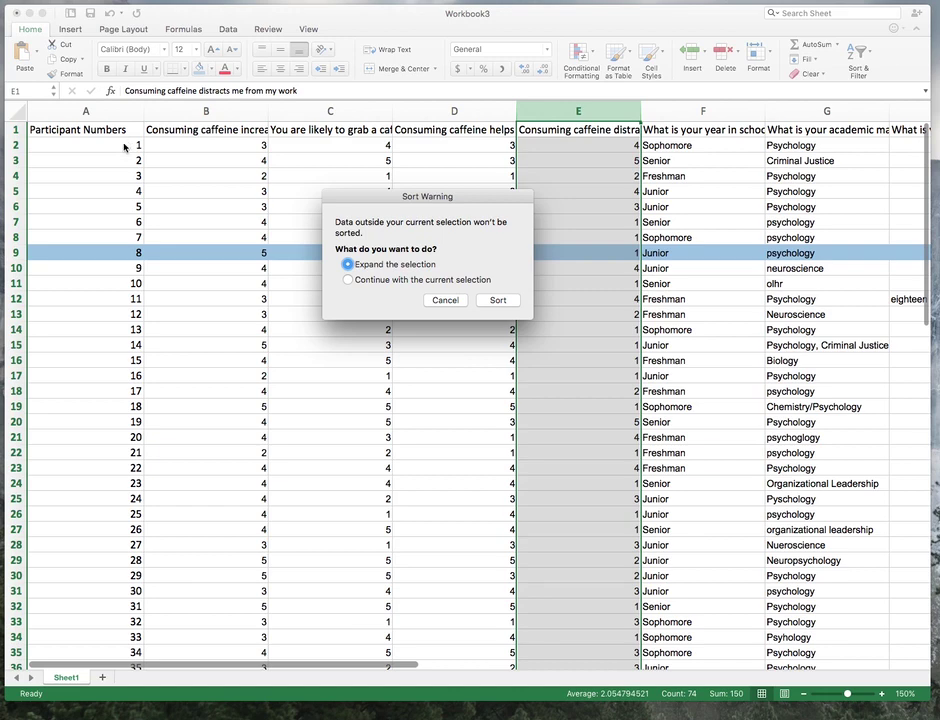
left_click(498, 300)
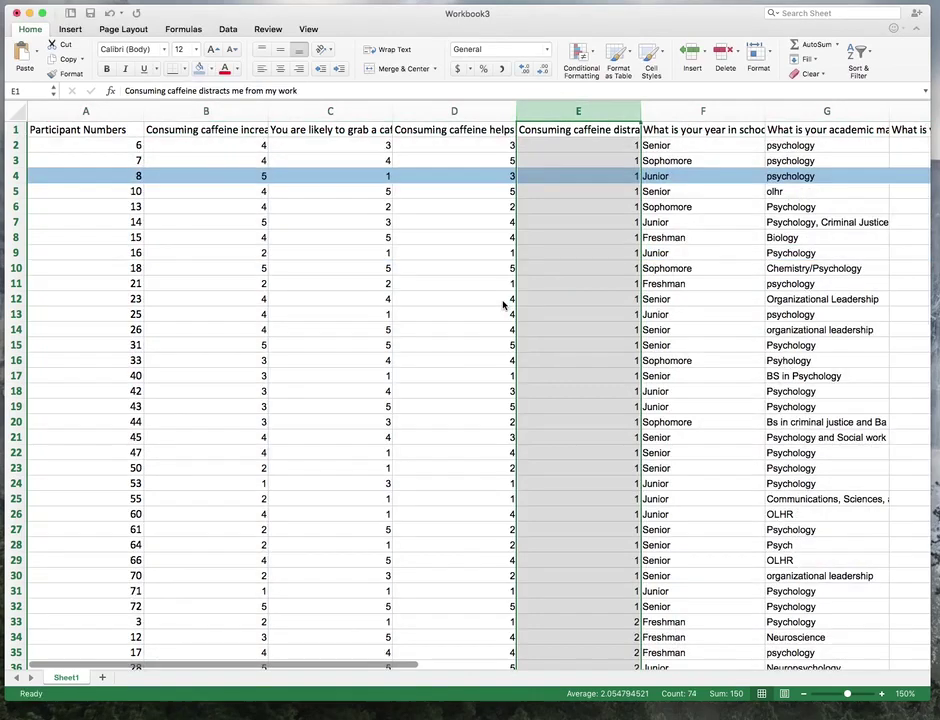
- Check that participant 8's highlighted answers stayed together in row 4 after the sort
left_click(86, 176)
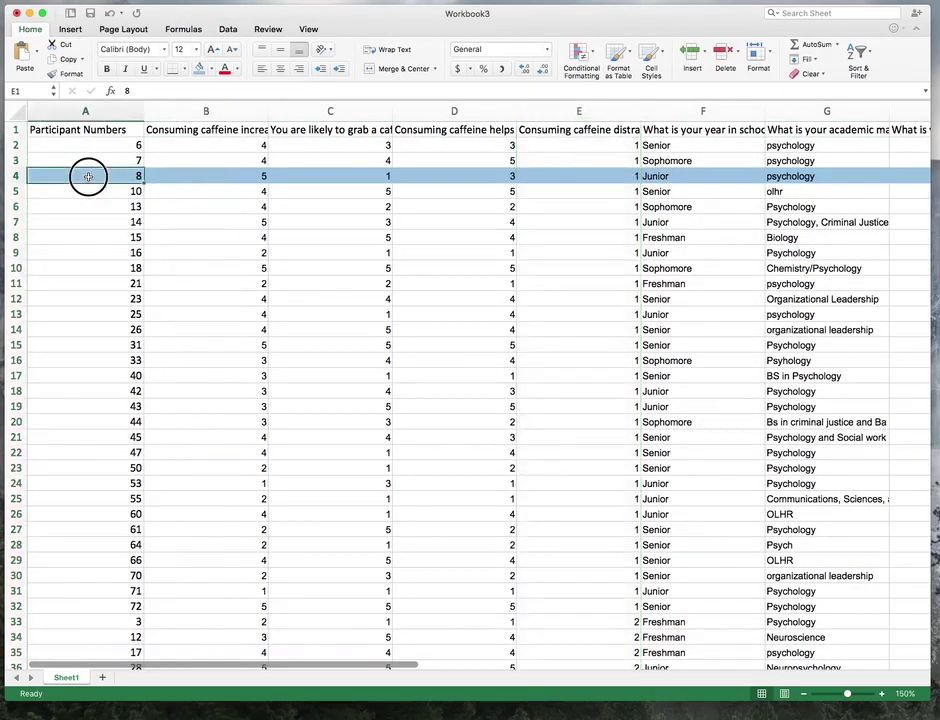
left_click_drag(96, 177, 900, 175)
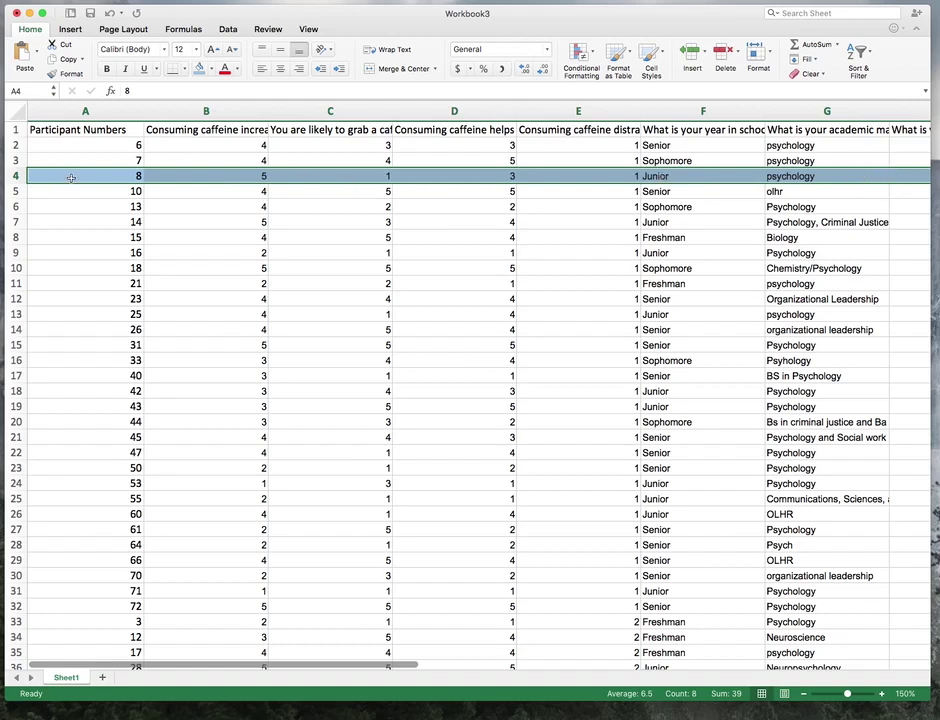
left_click_drag(80, 174, 703, 182)
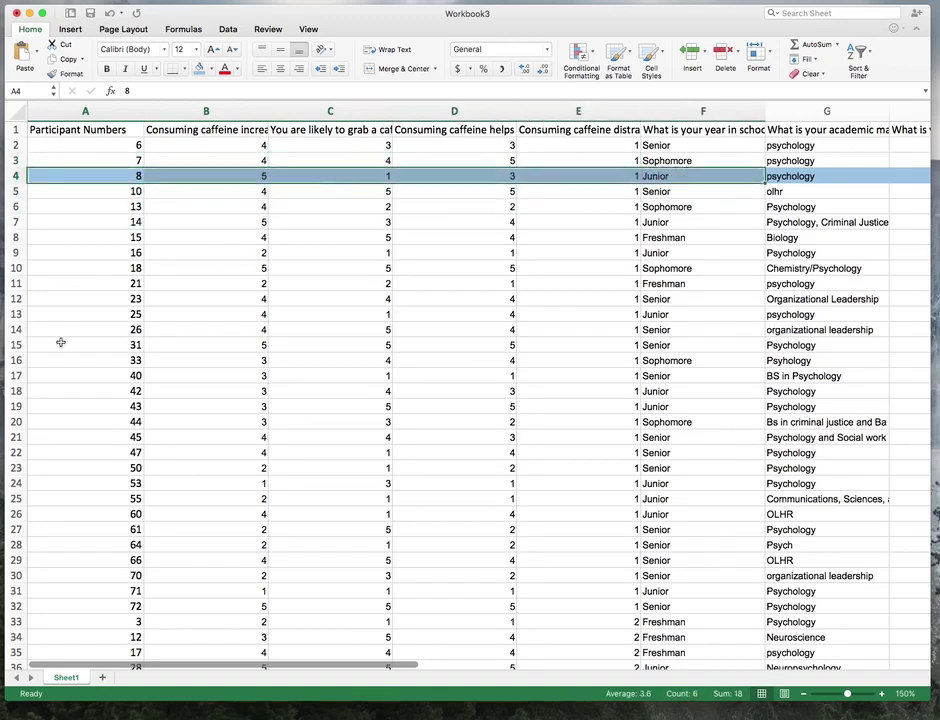
left_click(100, 314)
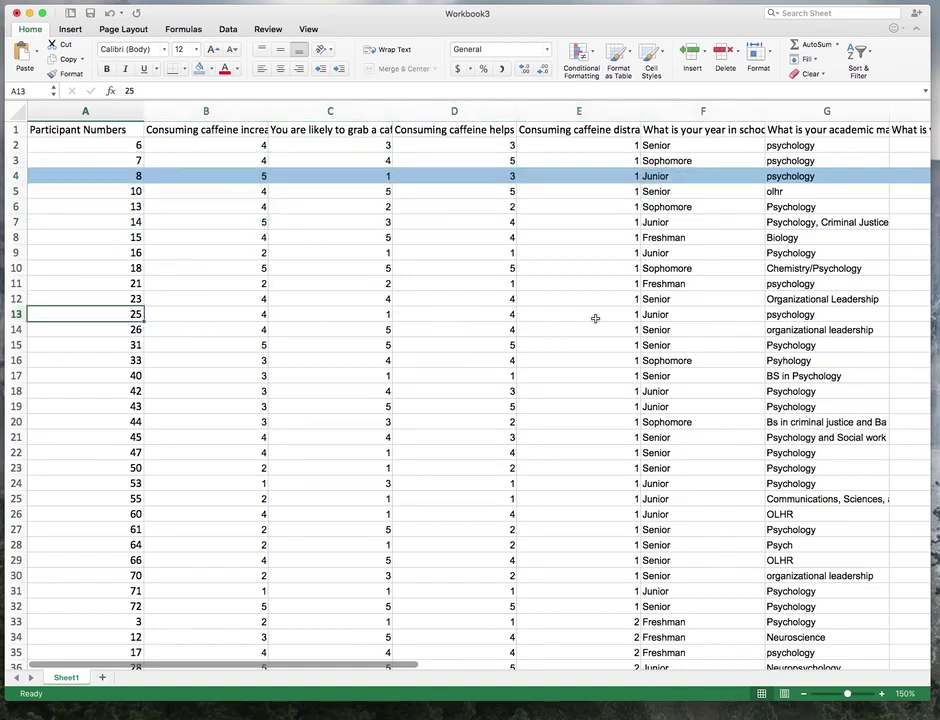
- Reverse-score the 1 responses to the distraction question by filling cells E2 to E32 with 5
left_click(574, 146)
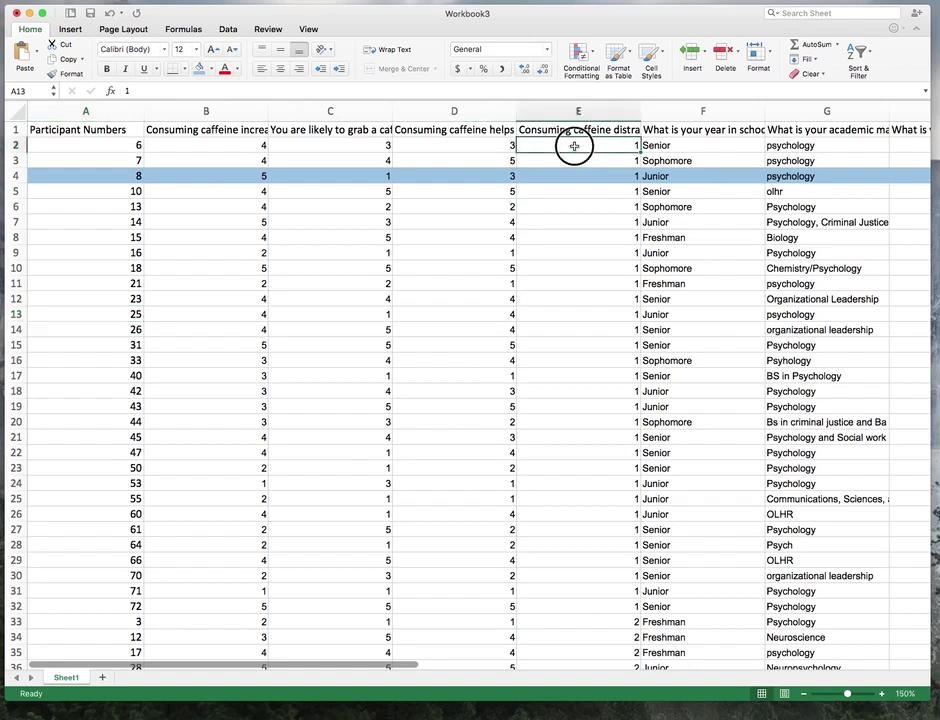
left_click_drag(574, 146, 594, 610)
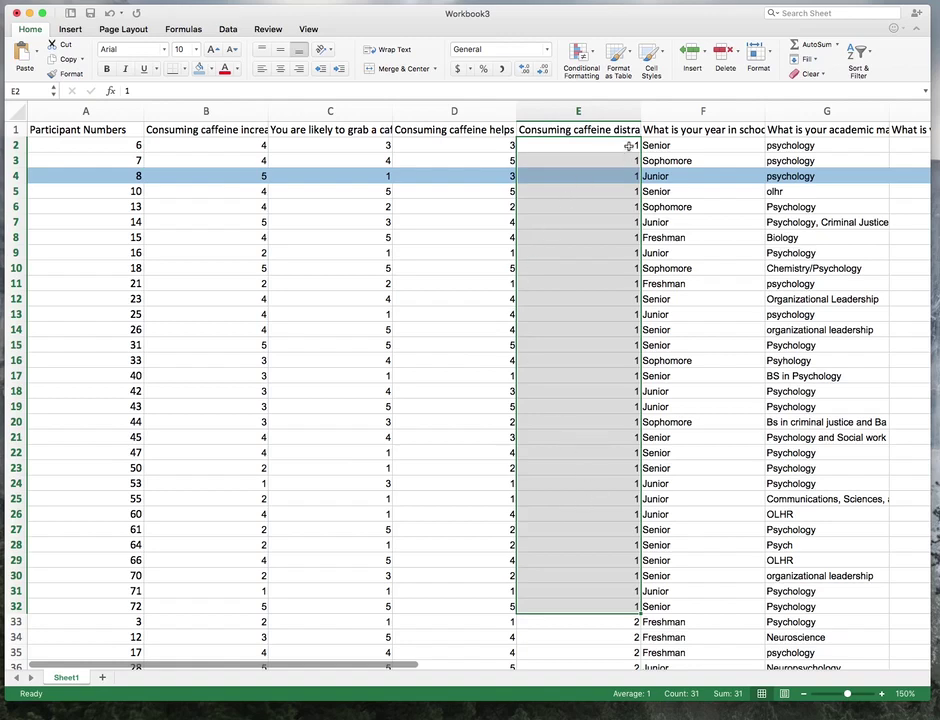
type("5")
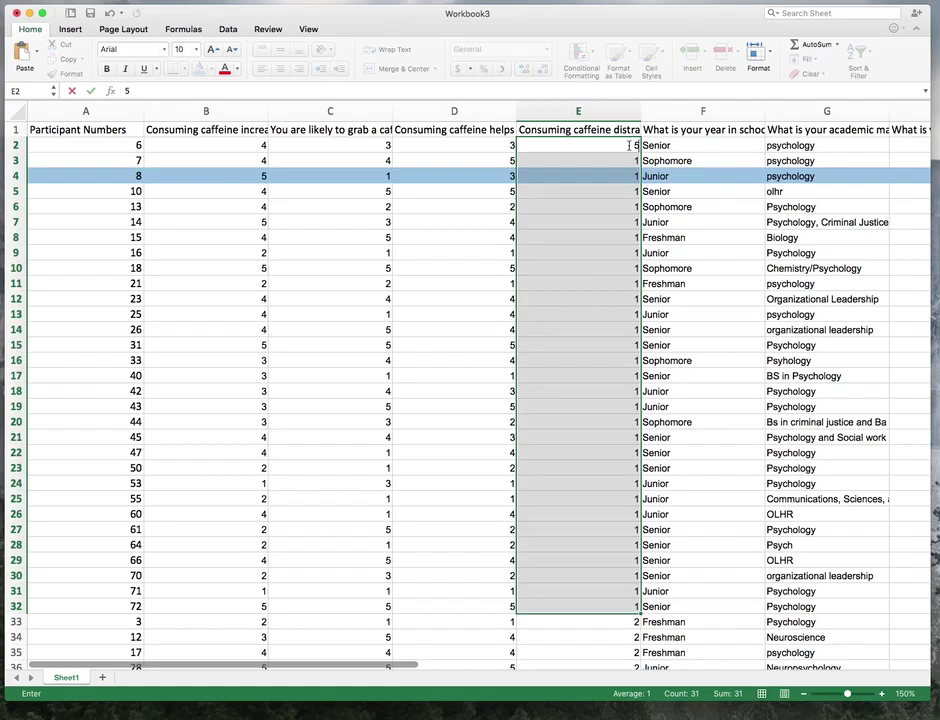
key("ctrl+Return")
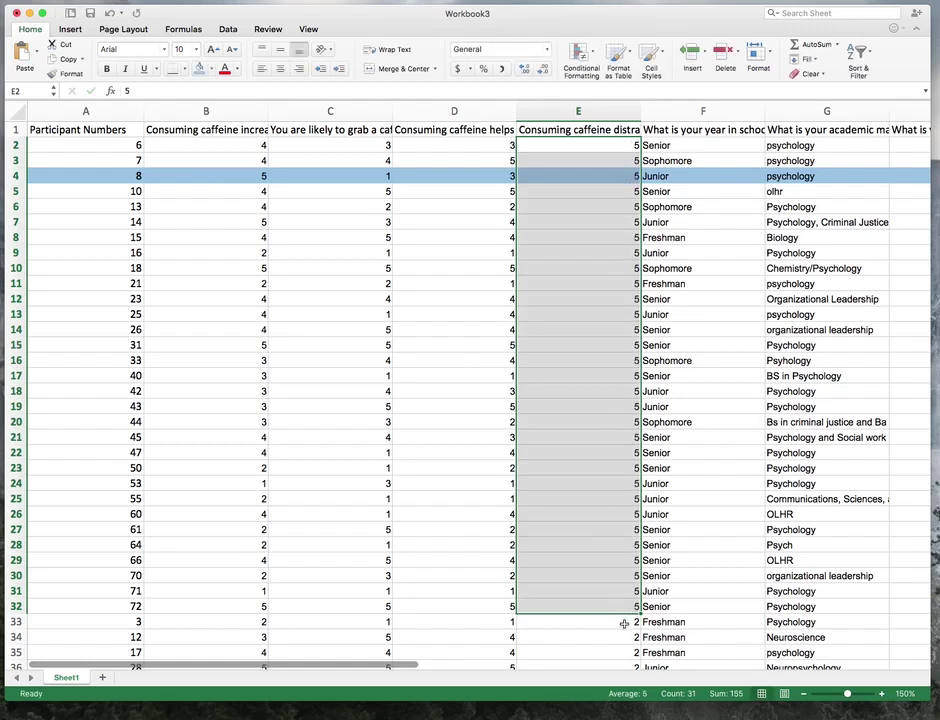
- Reverse-score the 2 responses to the distraction question by filling cells E33 to E50 with 4
left_click(623, 621)
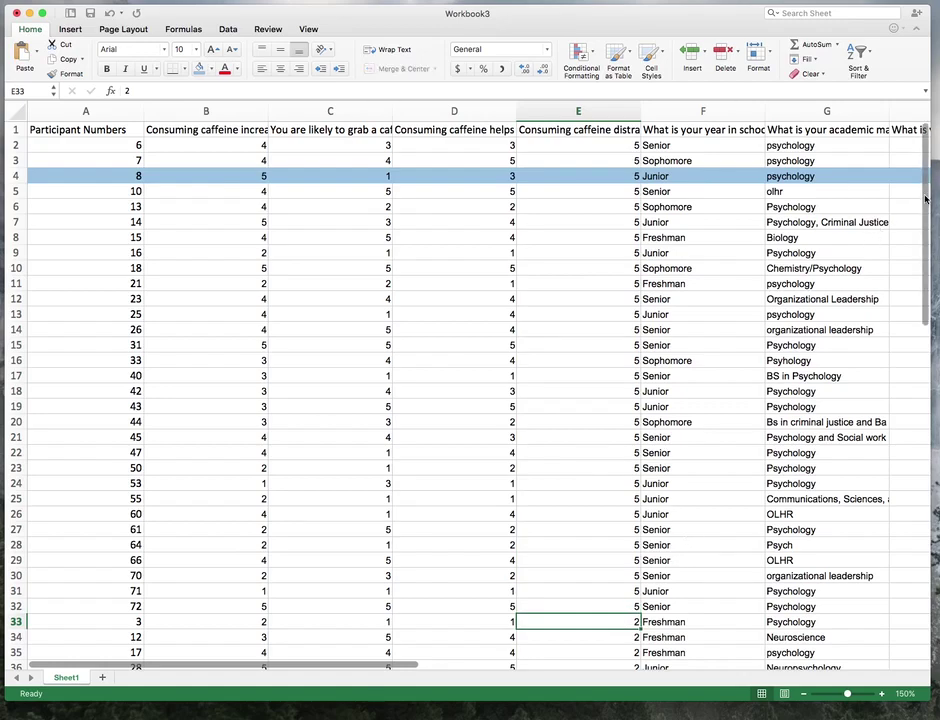
left_click_drag(928, 180, 926, 377)
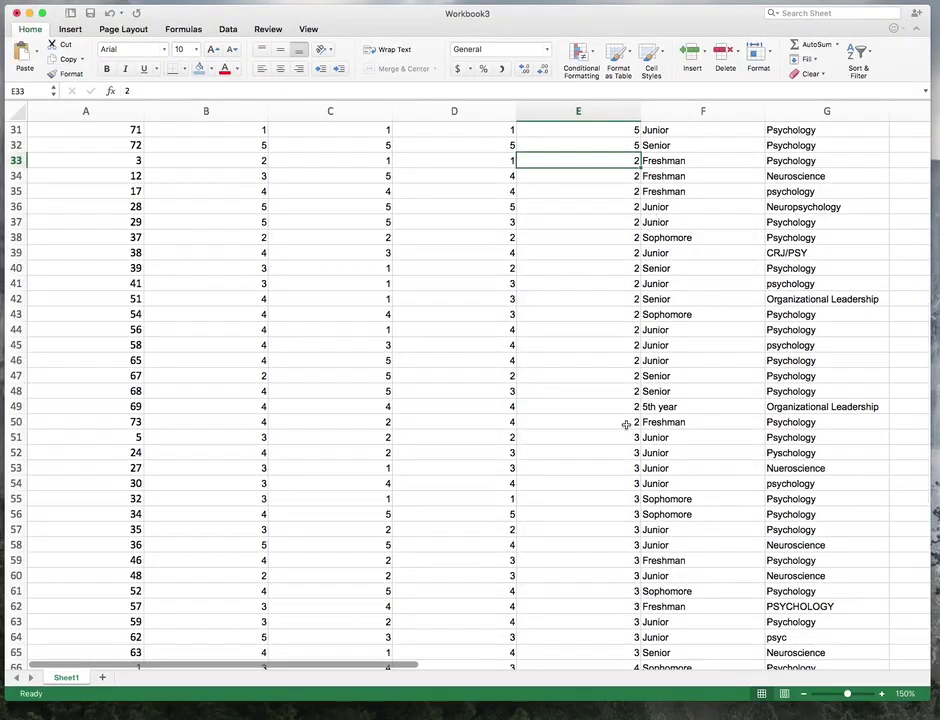
left_click_drag(608, 160, 617, 421)
left_click_drag(607, 160, 610, 425)
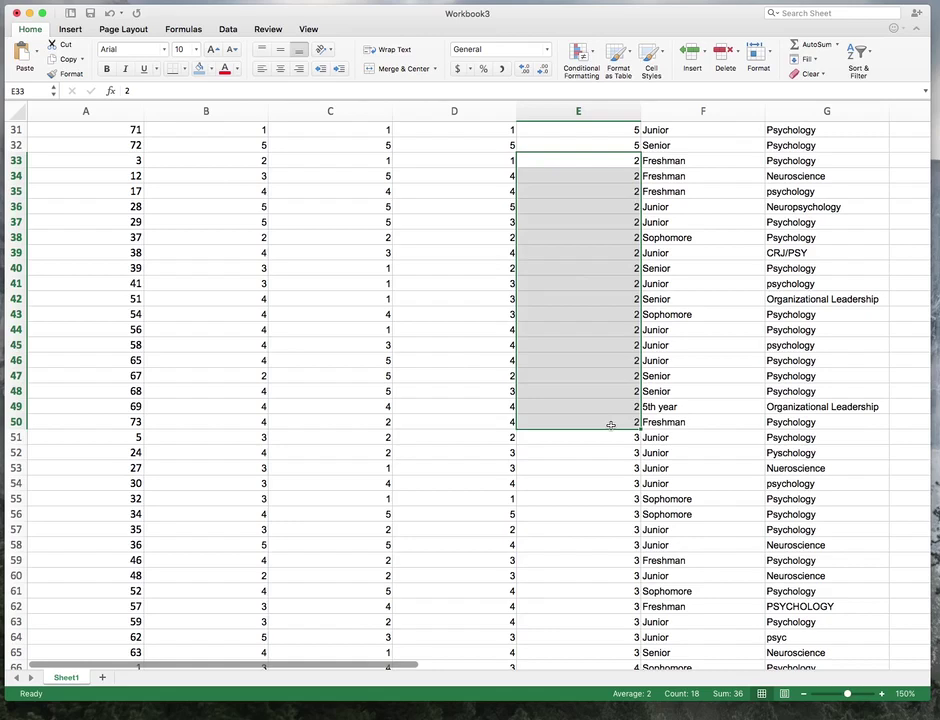
type("4")
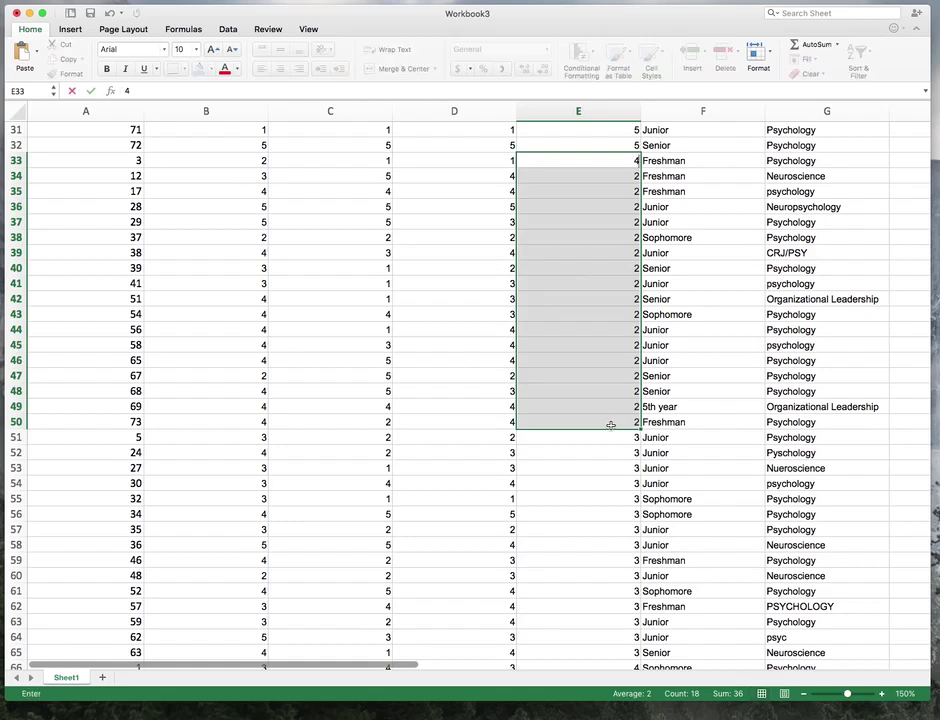
key("ctrl+Return")
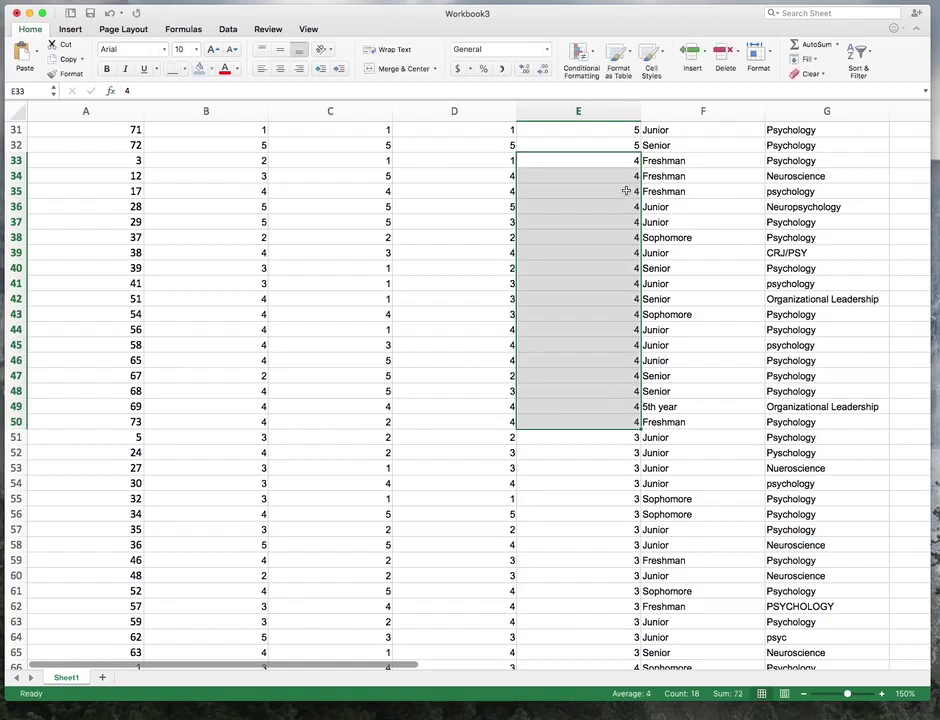
- Leave the 3 responses as they are and reverse-score the original 4 responses by filling cells E66 to E72 with 2
left_click(608, 434)
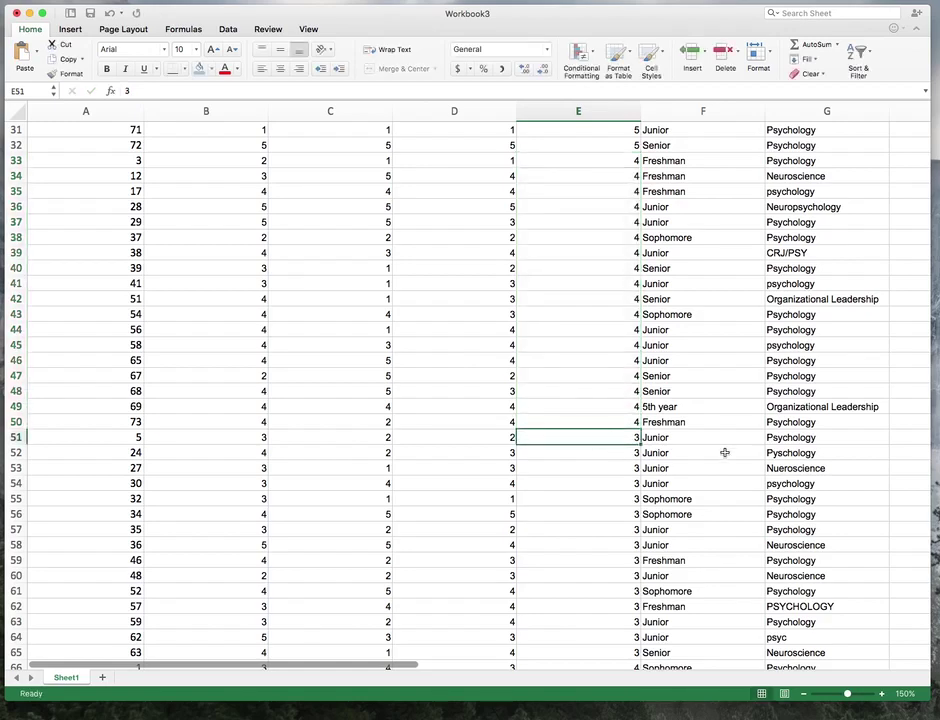
scroll(805, 320, "down", 4)
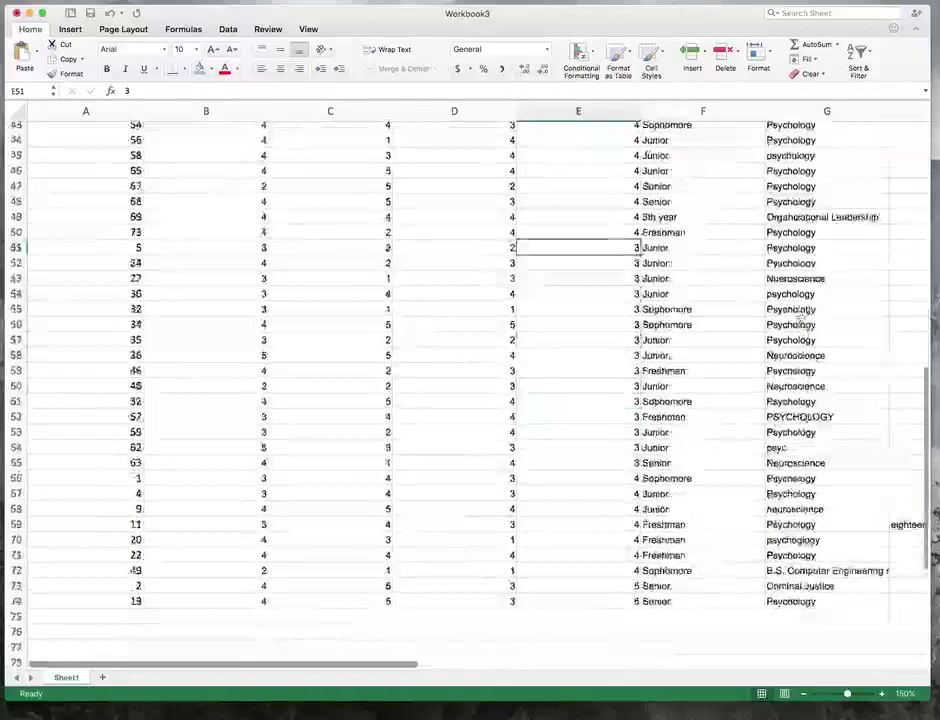
left_click(621, 477)
left_click(615, 570, "shift")
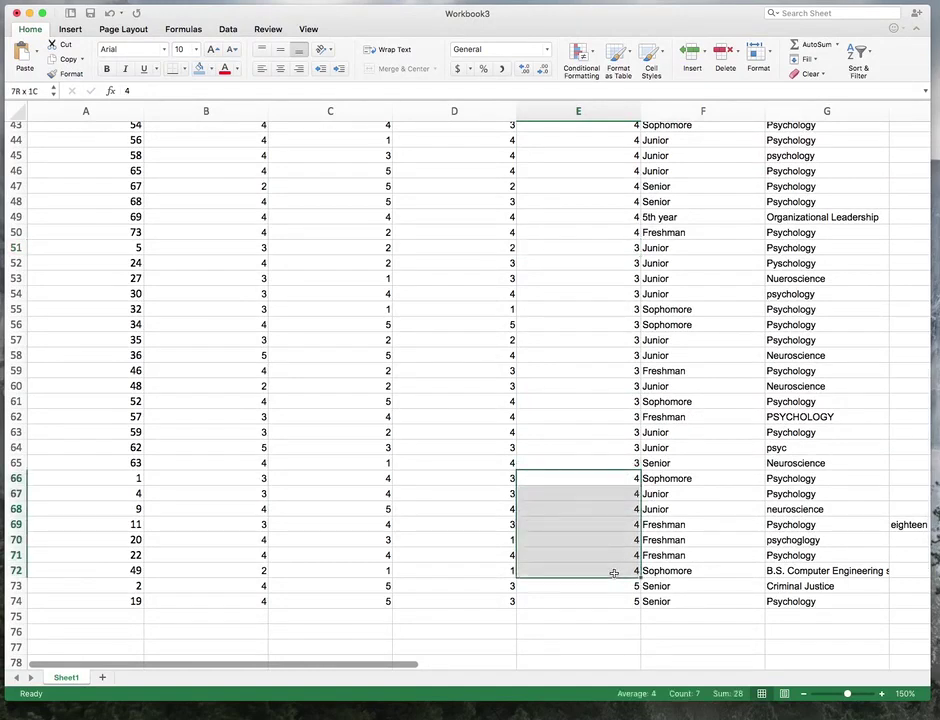
left_click(617, 480)
type("2")
left_click(602, 495)
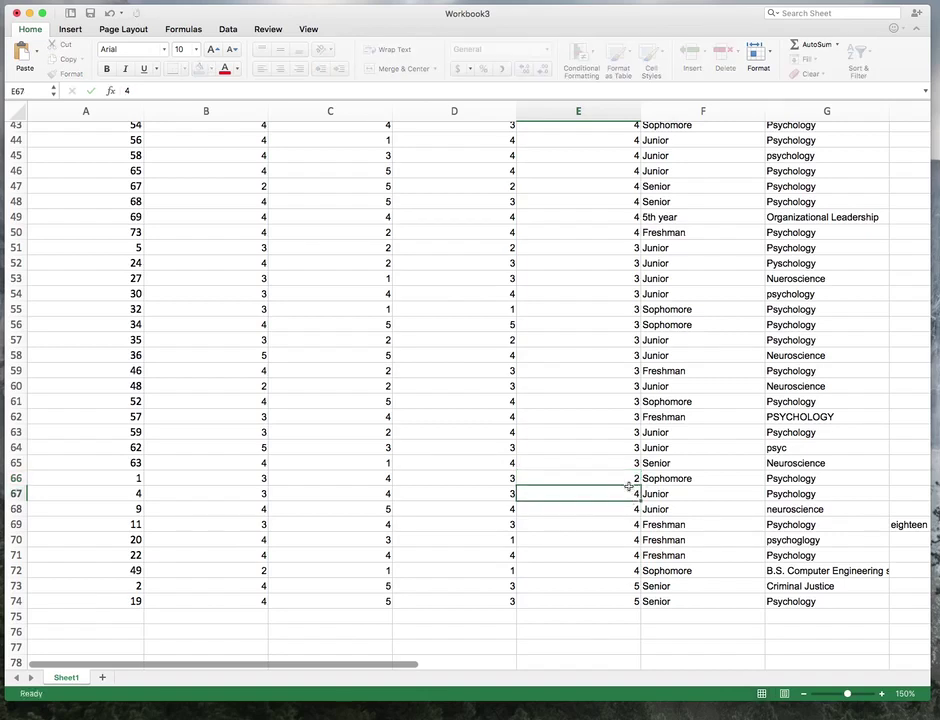
left_click(636, 482)
left_click_drag(637, 484, 639, 572)
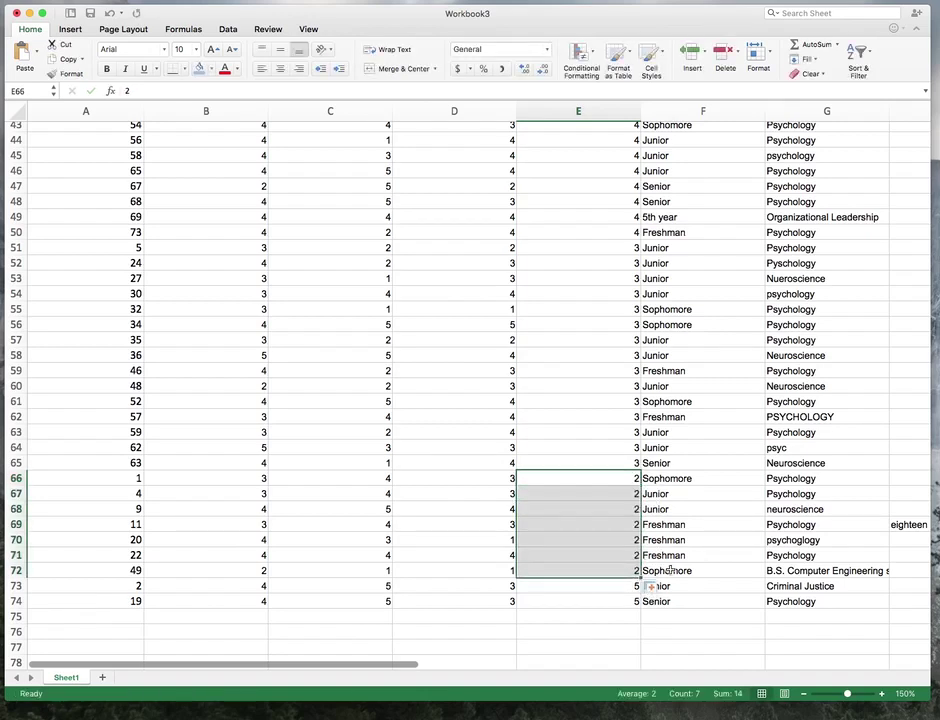
- Reverse-score the original 5 responses by entering 1 in cells E73 and E74
left_click(615, 585)
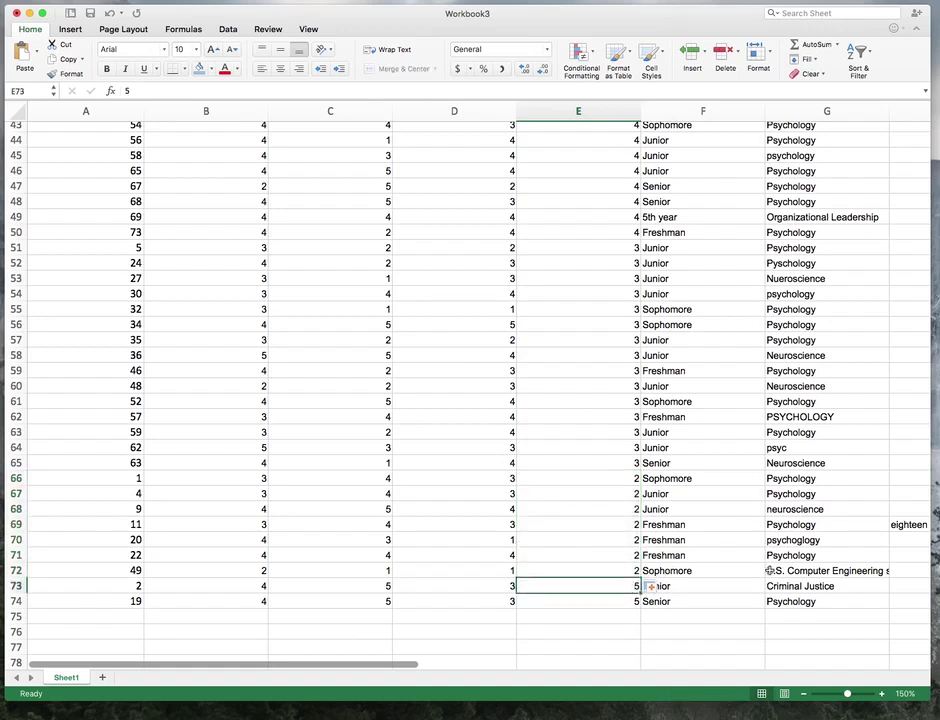
type("1")
key("Return")
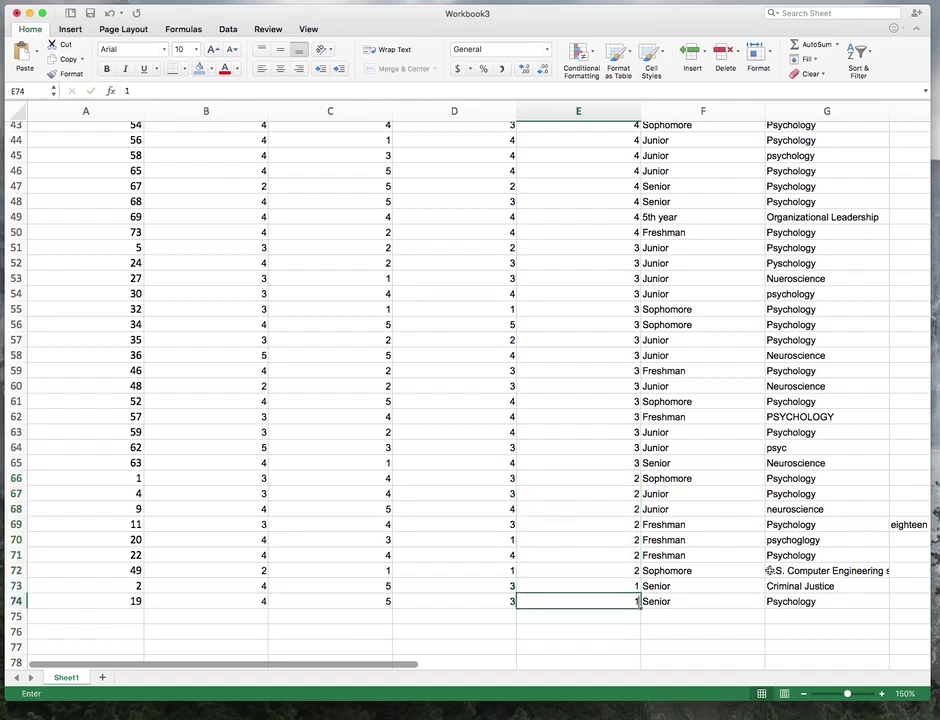
type("1")
key("Return")
key("Up")
key("Right")
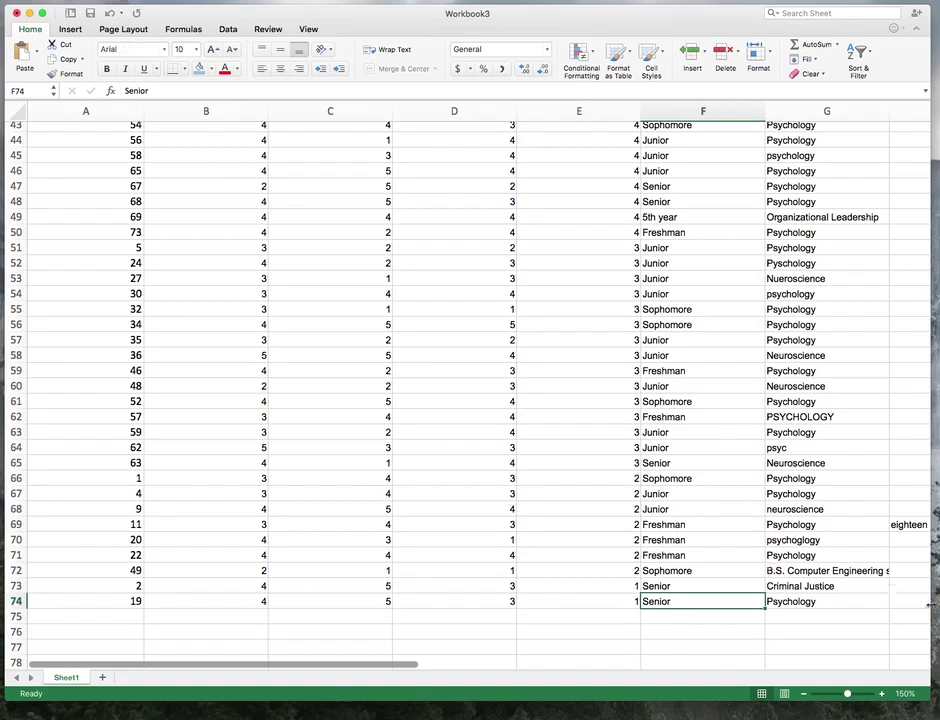
- Sort the whole data set by participant number in column A from smallest to largest, expanding the selection
scroll(909, 508, "up", 2)
left_click_drag(930, 514, 930, 224)
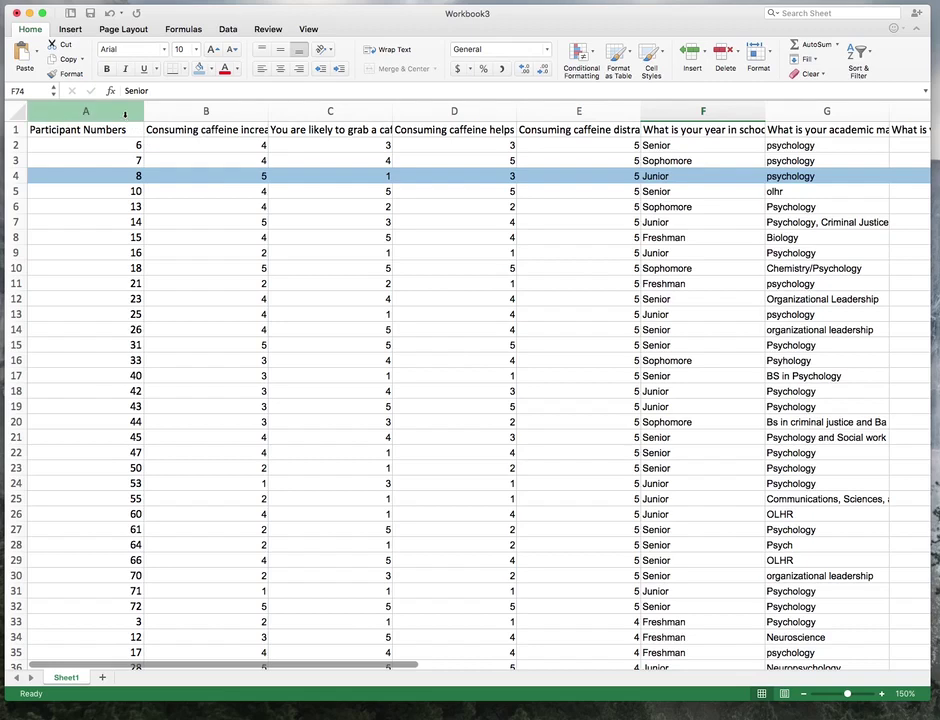
left_click(85, 112)
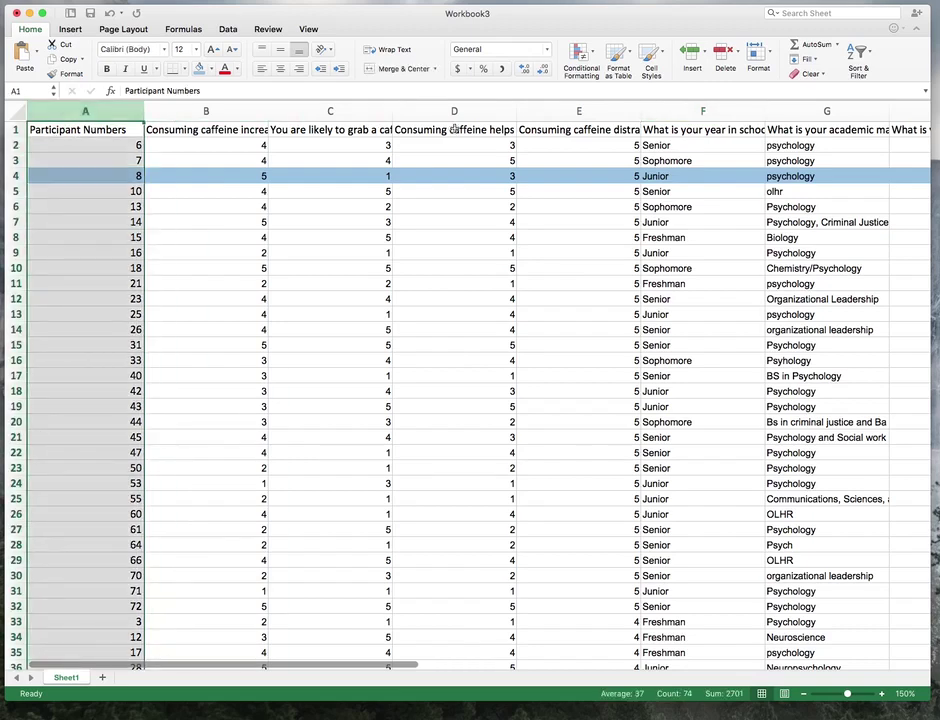
left_click(870, 55)
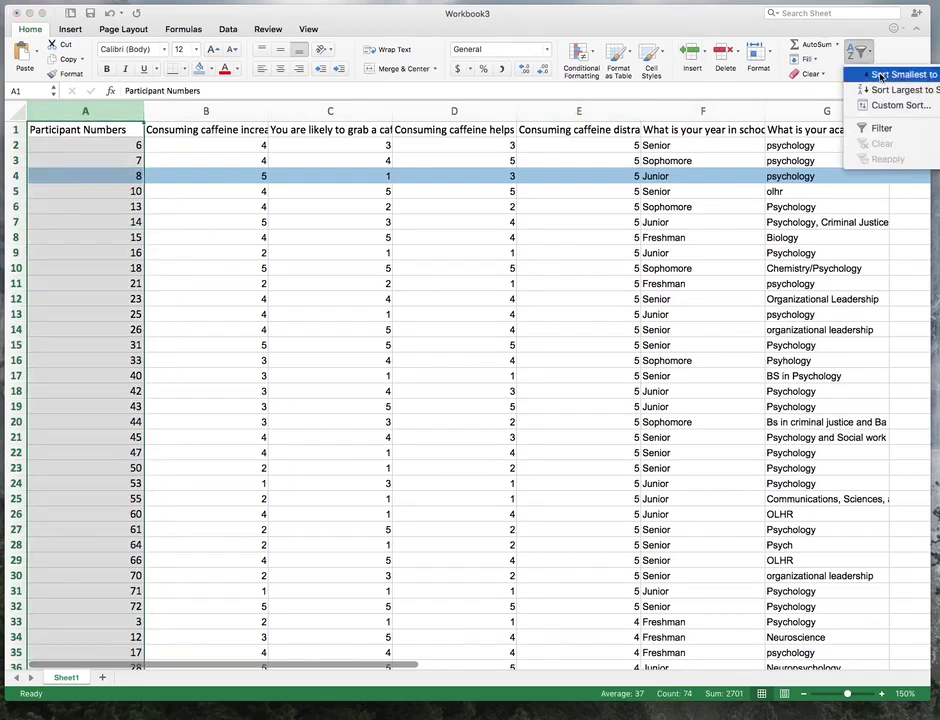
left_click(881, 75)
left_click(503, 300)
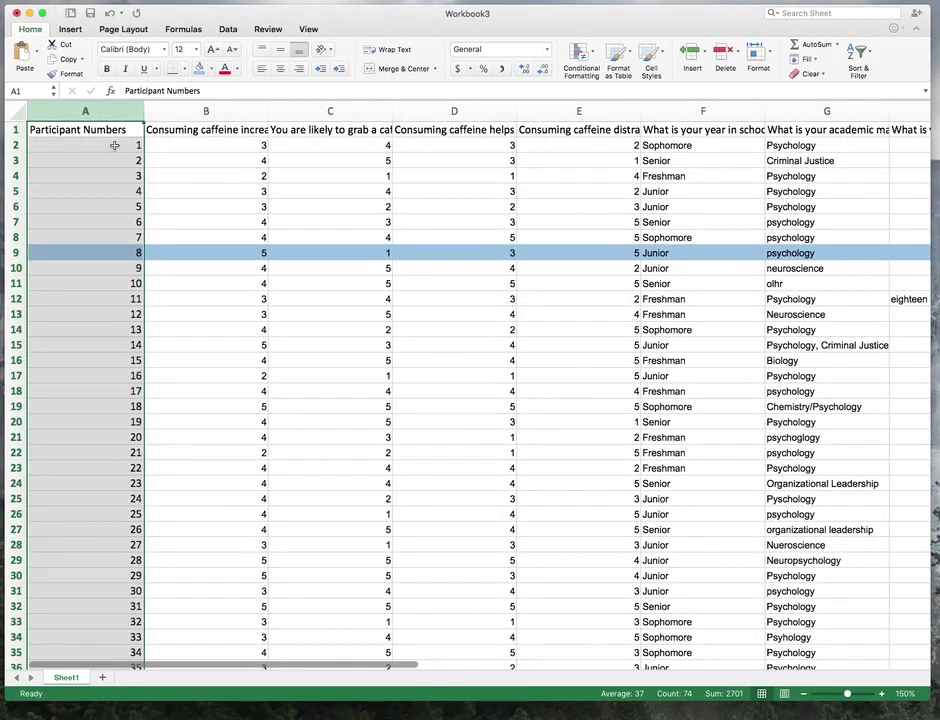
- Check the participant number order and the reverse-scored response in E2, and select the year-in-school column F
left_click_drag(84, 145, 116, 314)
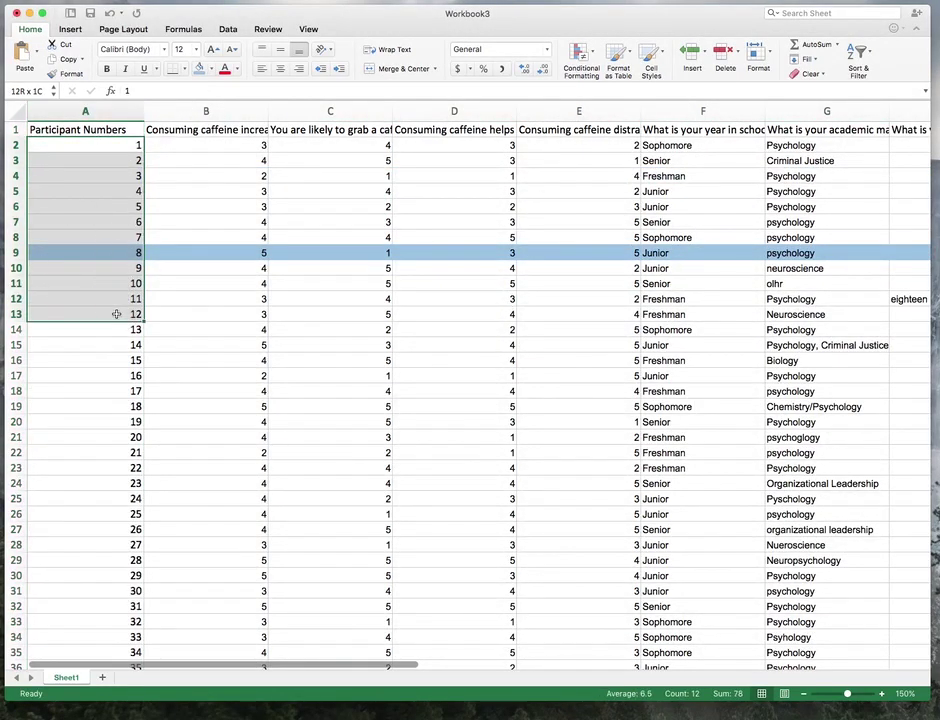
left_click(602, 147)
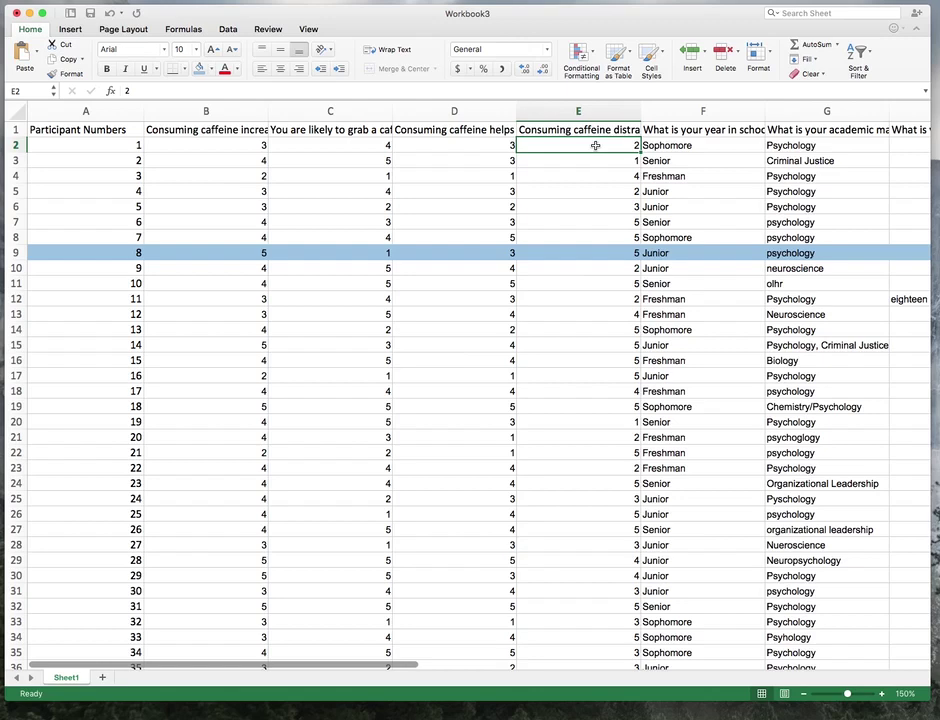
left_click(670, 109)
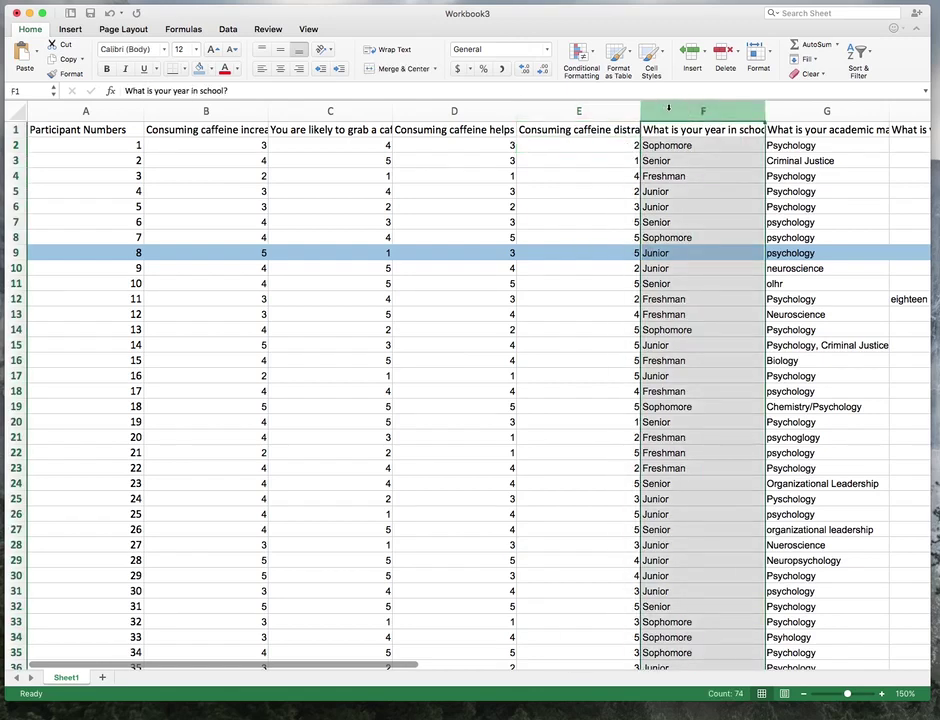
- Insert a new column before the year-in-school column and give it the header "Caffeine Total Score"
right_click(669, 108)
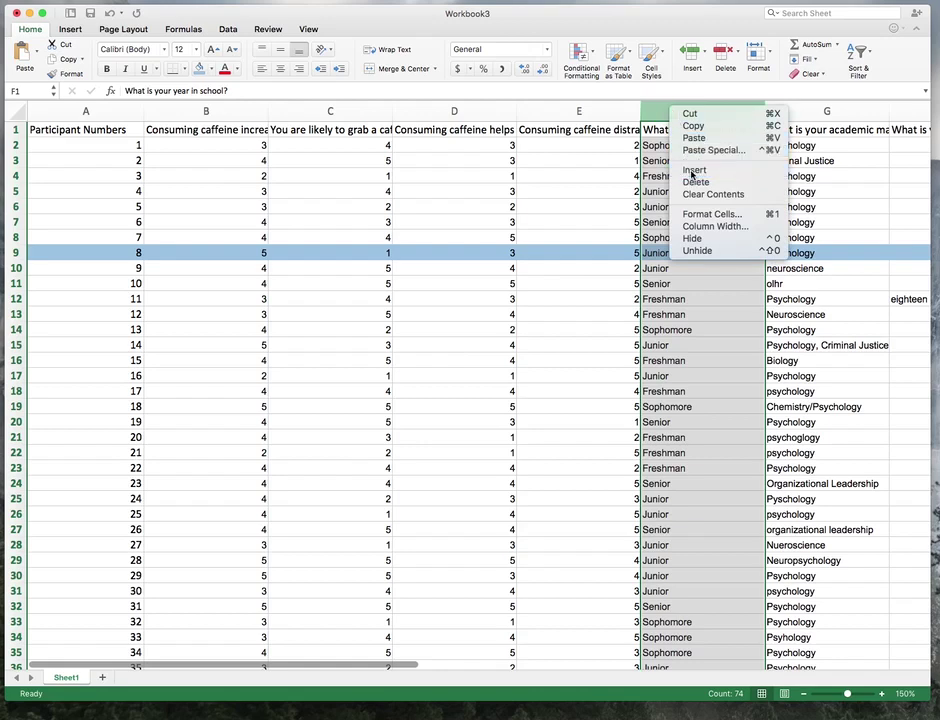
left_click(693, 171)
left_click(669, 143)
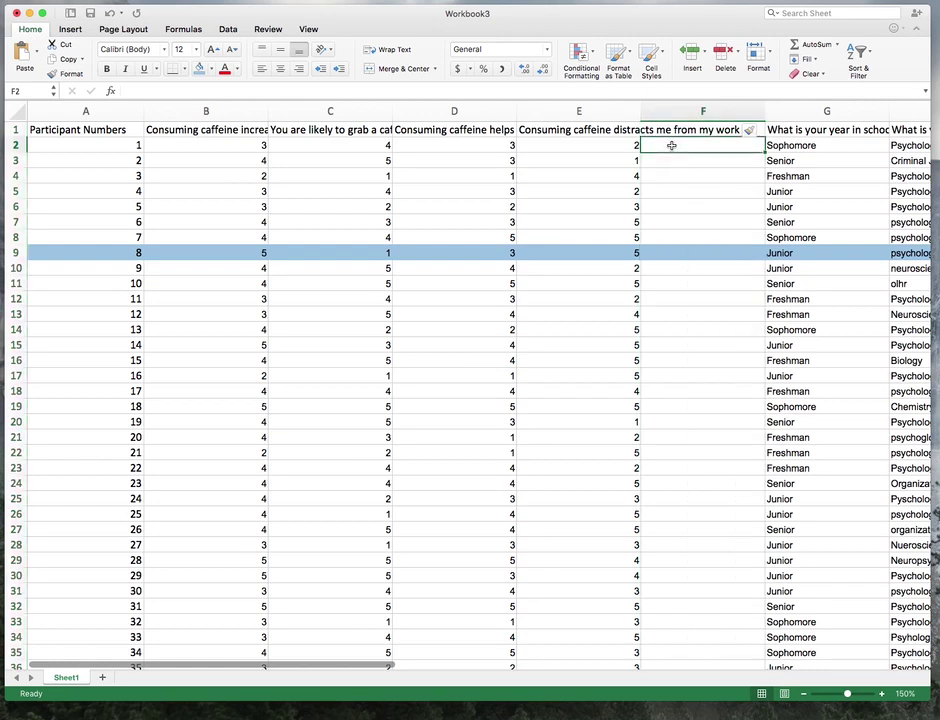
left_click(667, 130)
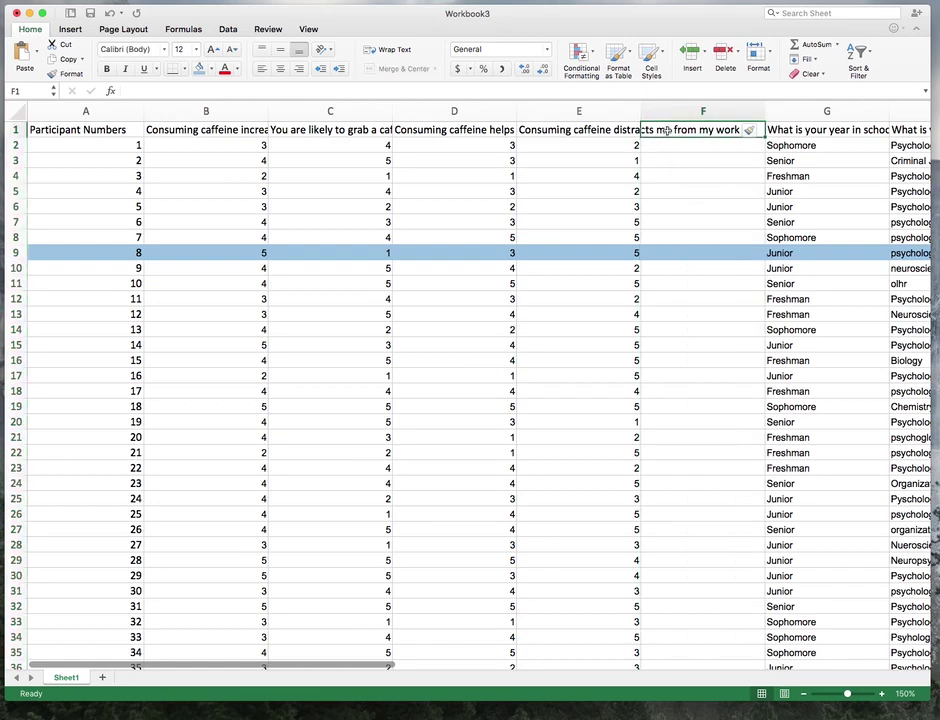
type("Caf")
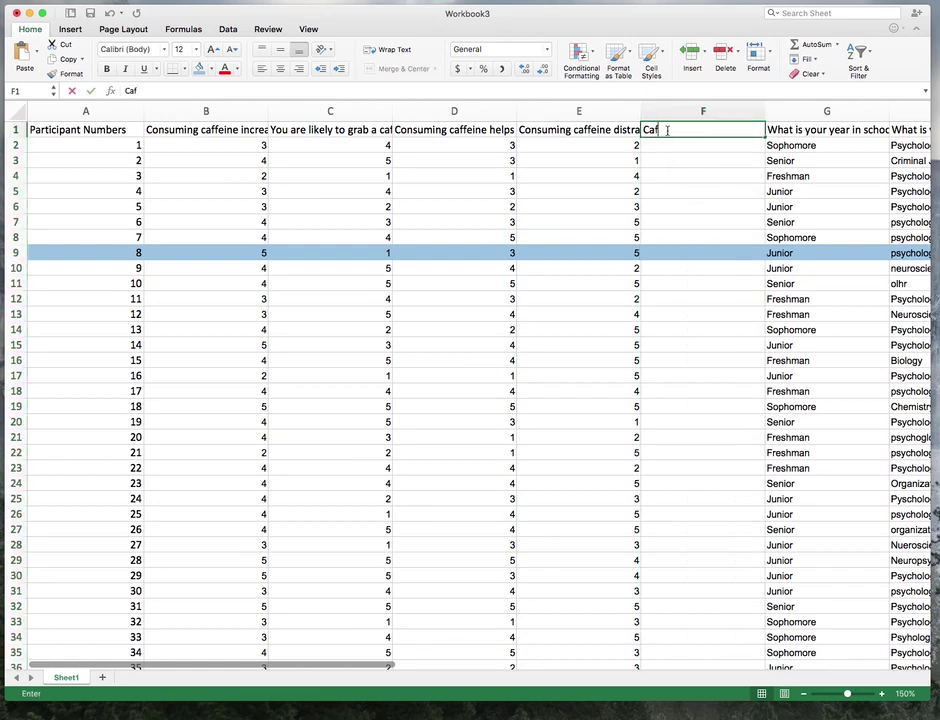
type("feine T")
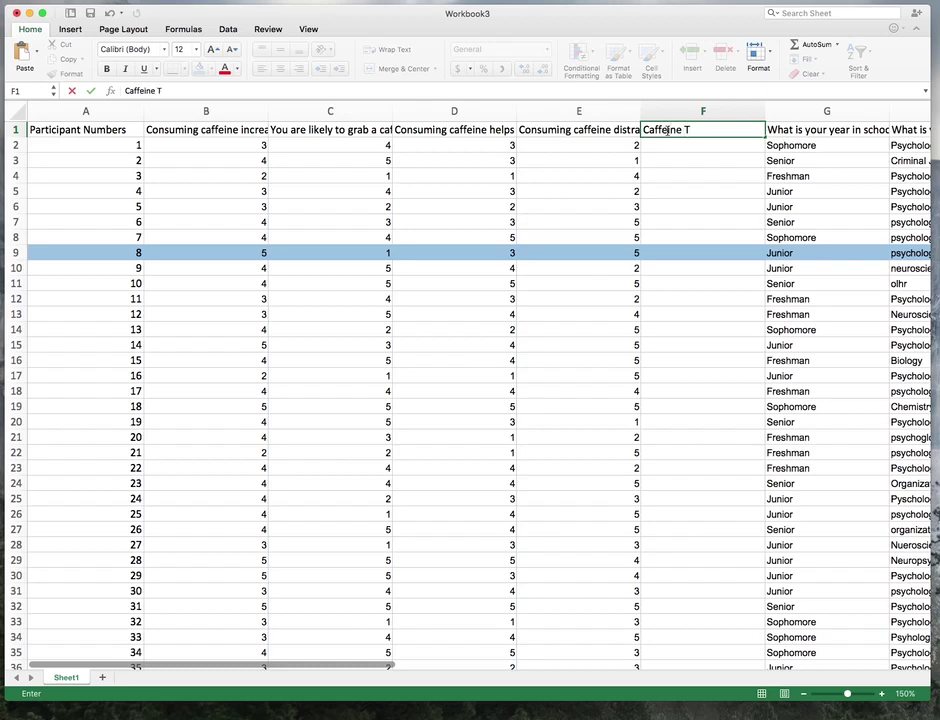
type("otal Score")
key("Return")
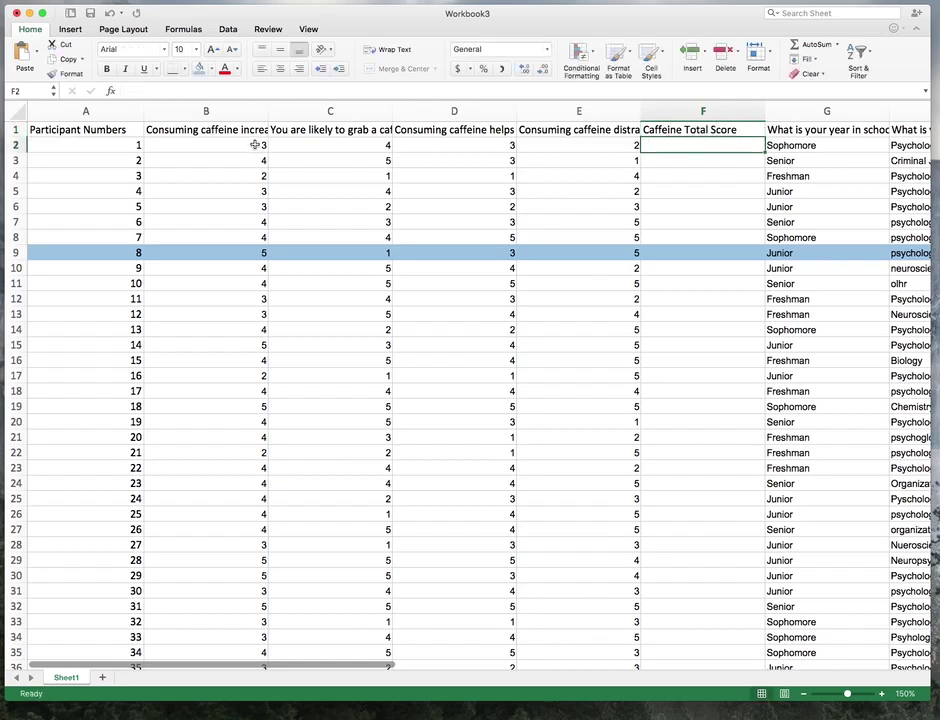
- Add up participant 1's four caffeine responses in B2 to E2 and enter the total 12 in F2
left_click_drag(255, 145, 565, 145)
left_click(665, 145)
type("12")
key("Return")
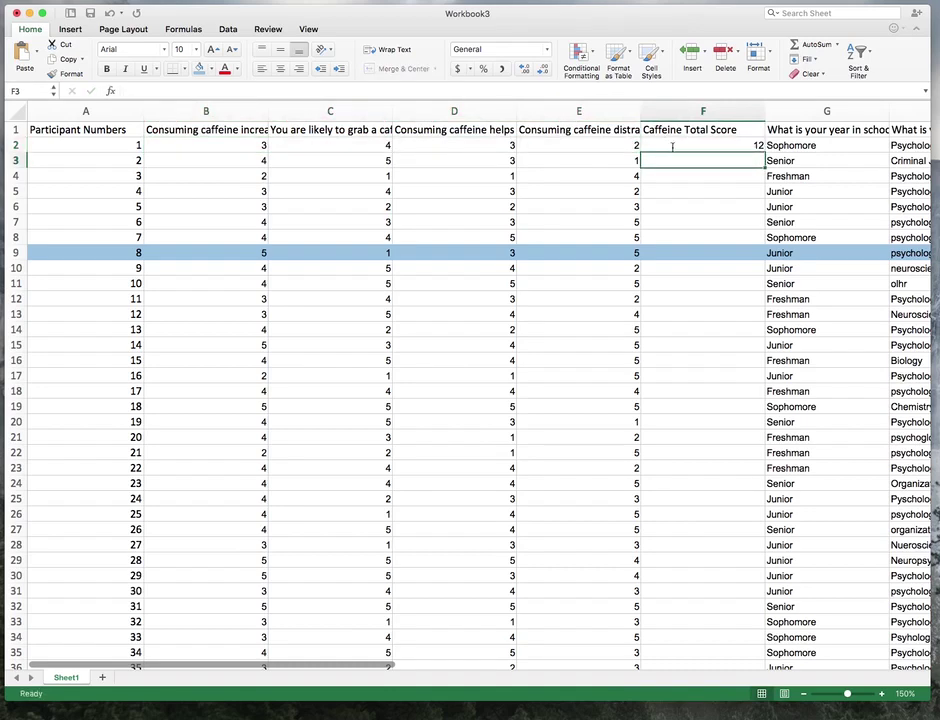
- Calculate participant 2's caffeine total in F3 with the formula =SUM(B3:E3)
type("=")
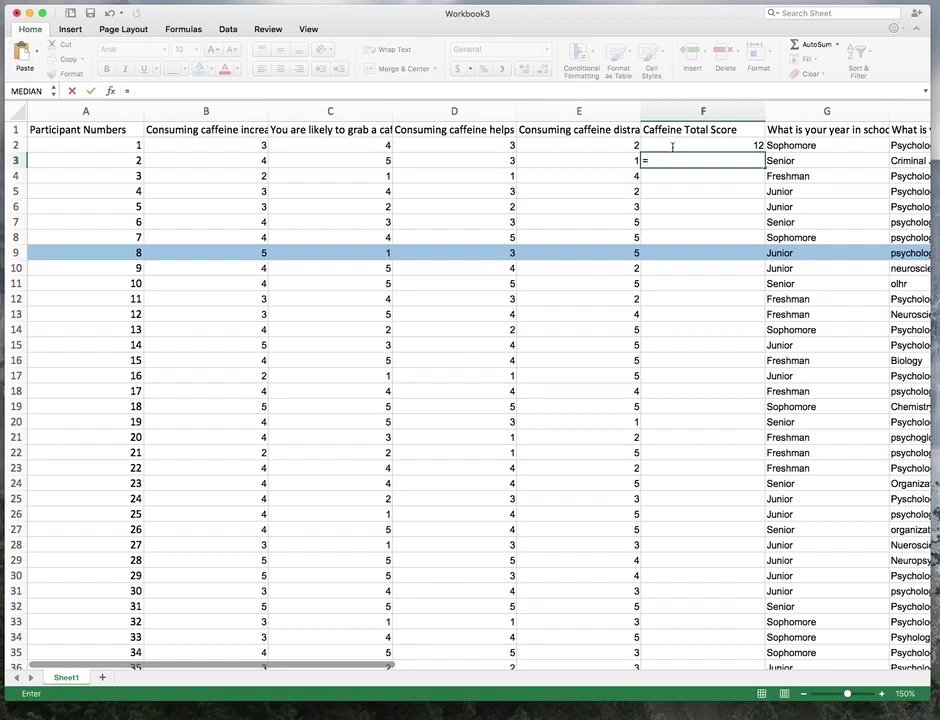
type("SUM")
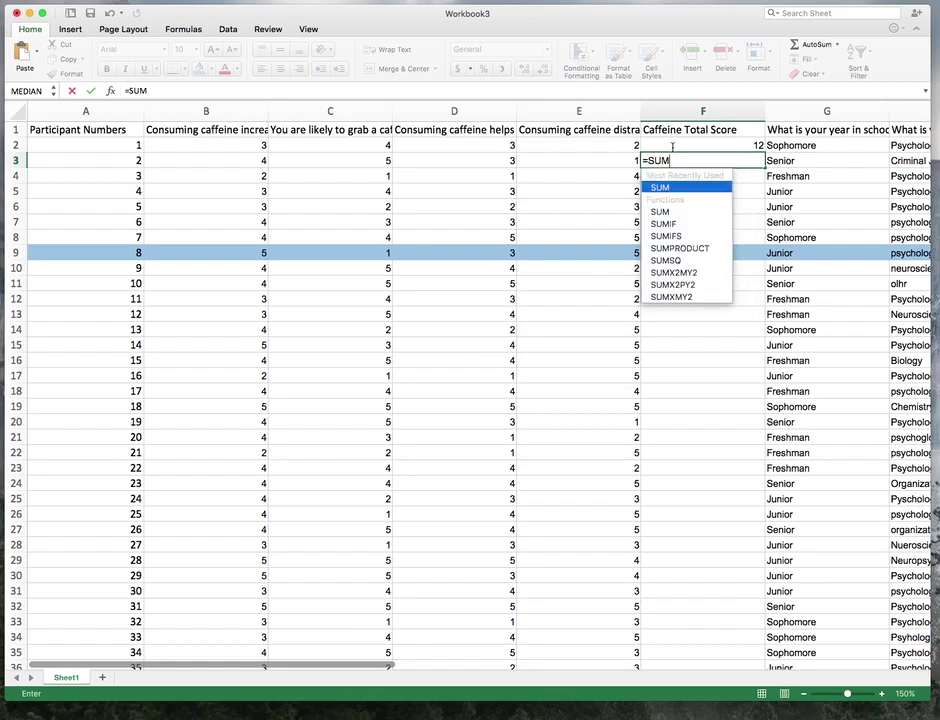
key("Tab")
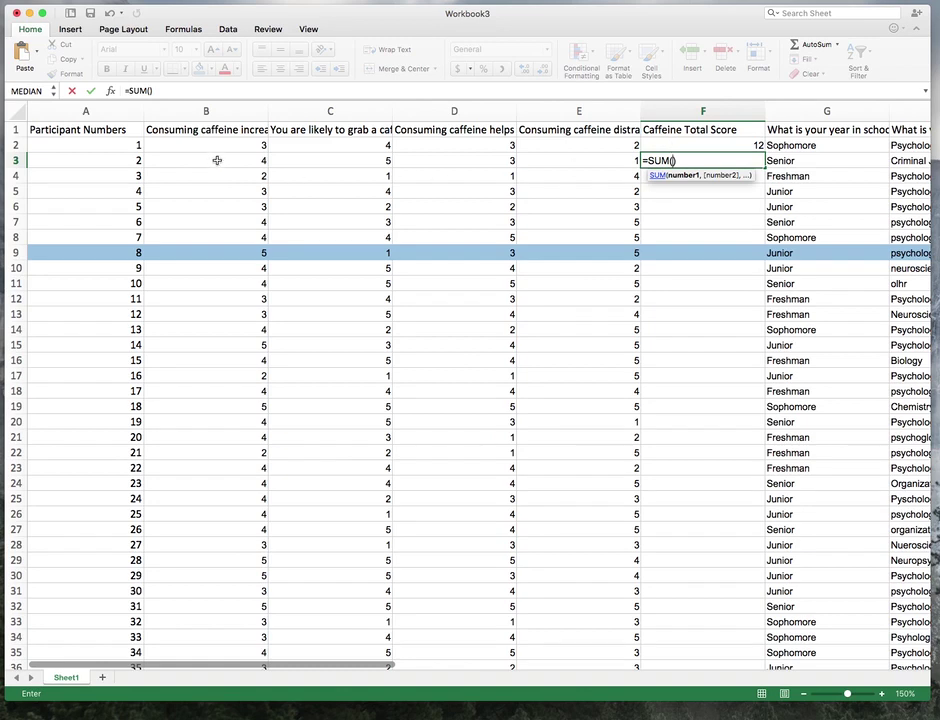
left_click_drag(213, 160, 580, 160)
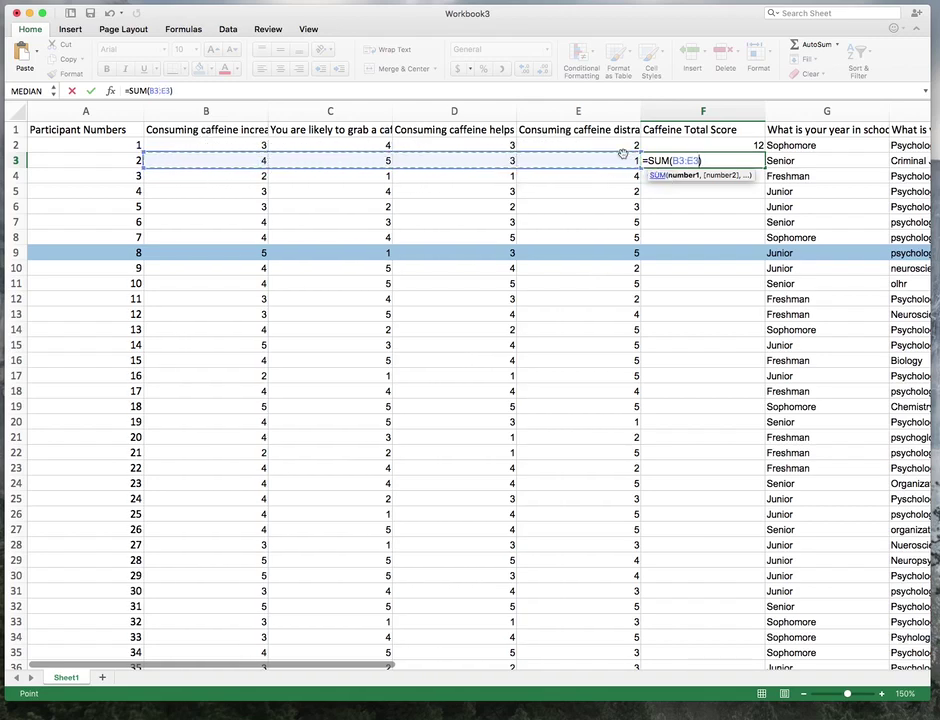
key("Return")
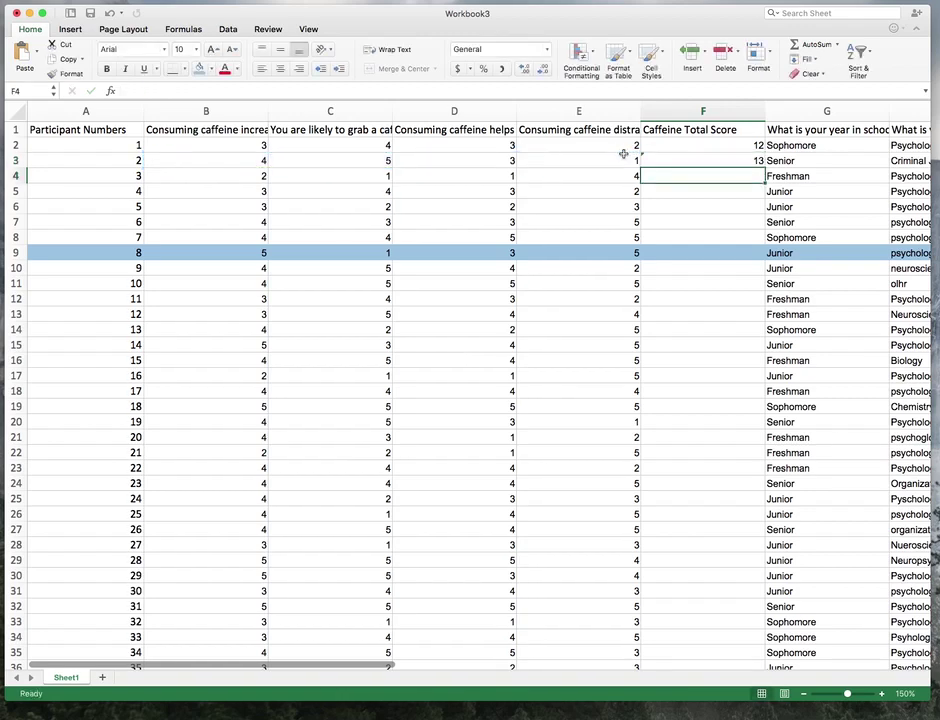
- Fill the SUM formula from F3 down the Caffeine Total Score column for all remaining participants
left_click(724, 158)
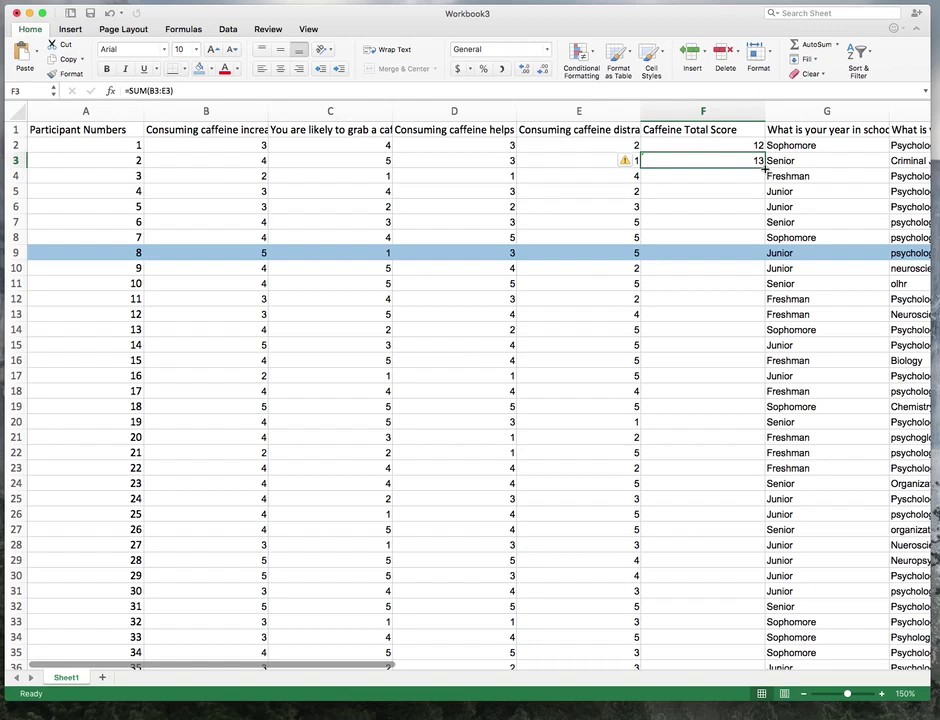
left_click_drag(764, 167, 753, 303)
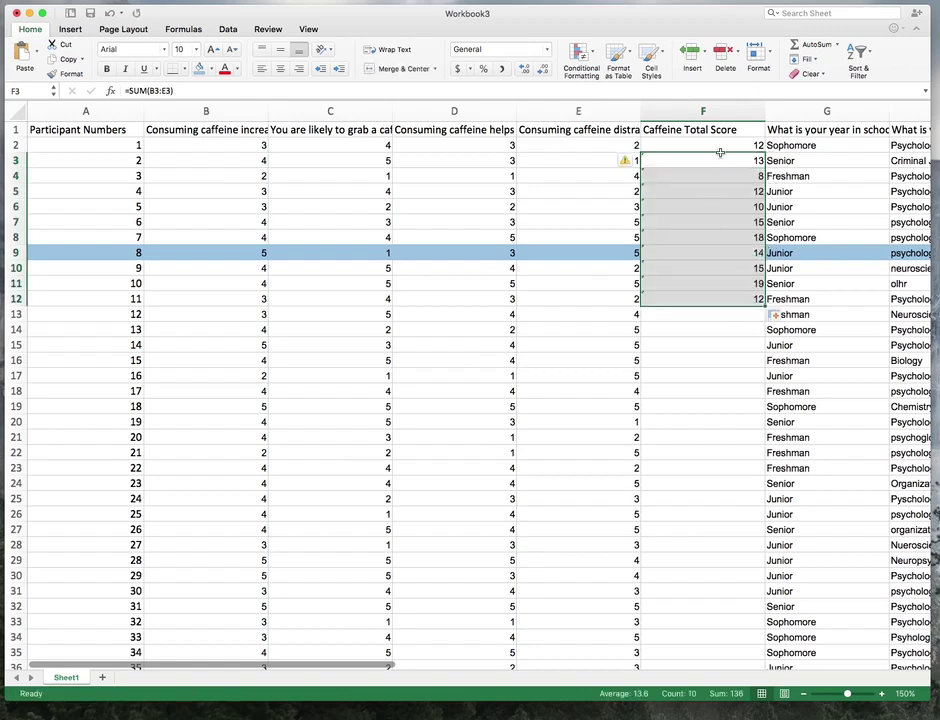
double_click(765, 305)
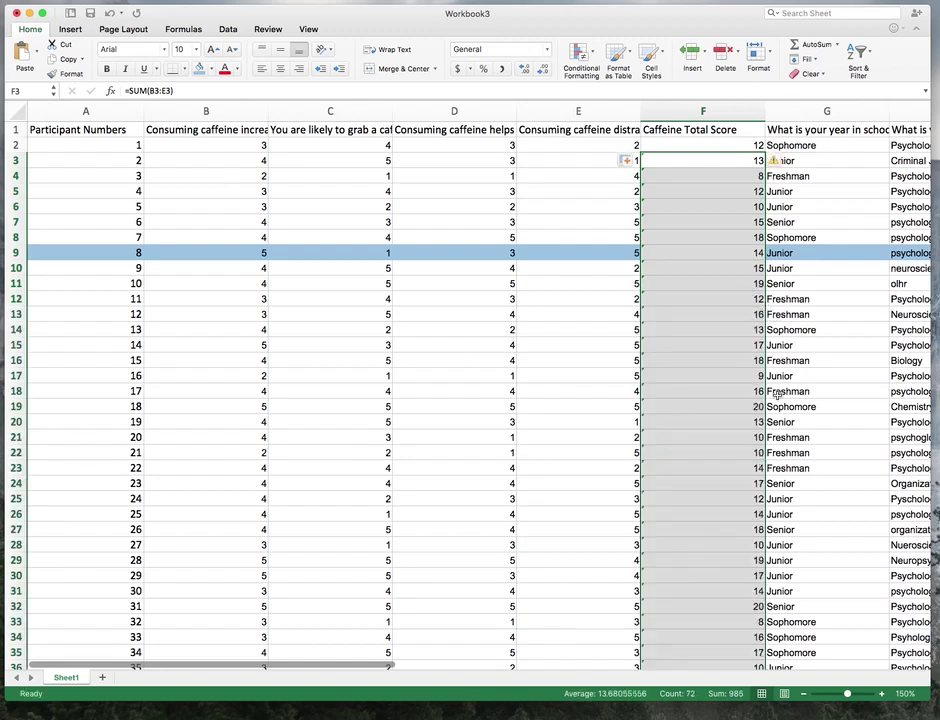
- Replace the formulas in the Caffeine Total Score column with their values using Paste Special, and spot-check a few cells
left_click(703, 110)
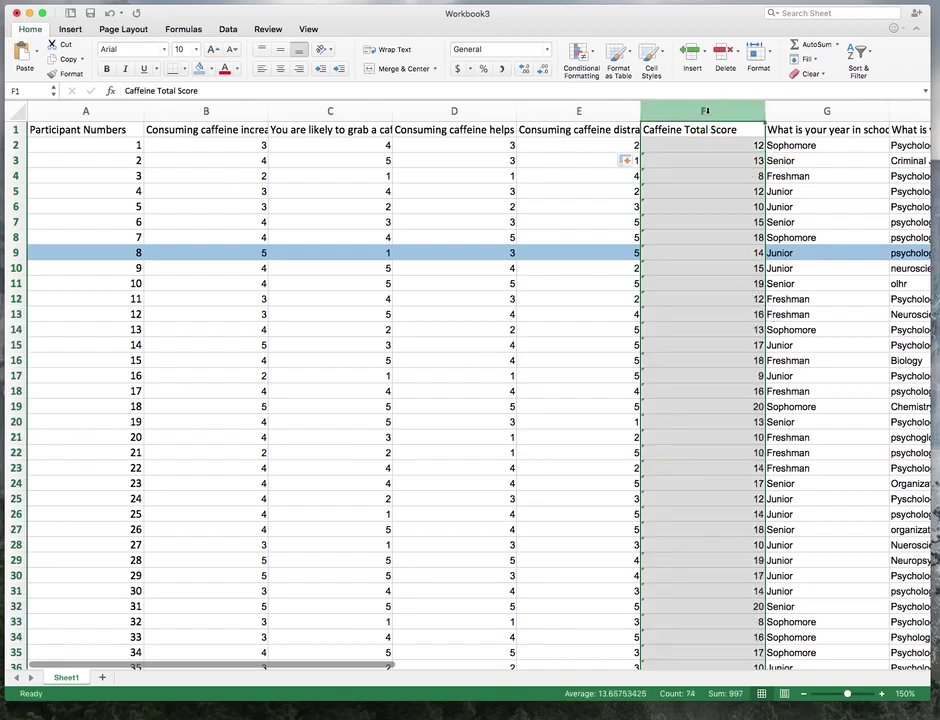
right_click(707, 111)
left_click(733, 131)
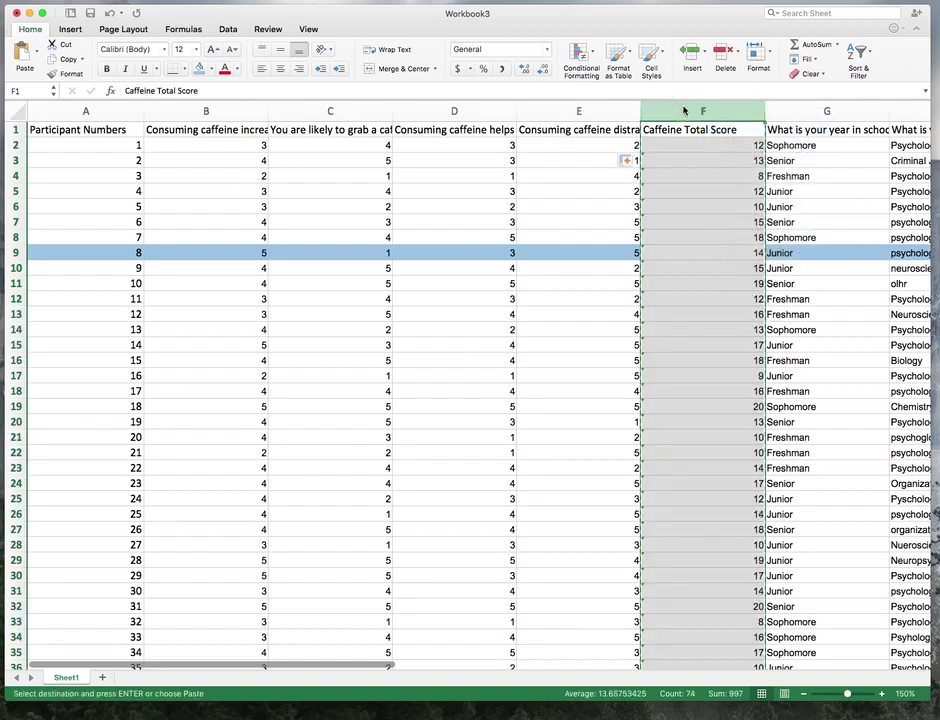
right_click(686, 106)
left_click(713, 148)
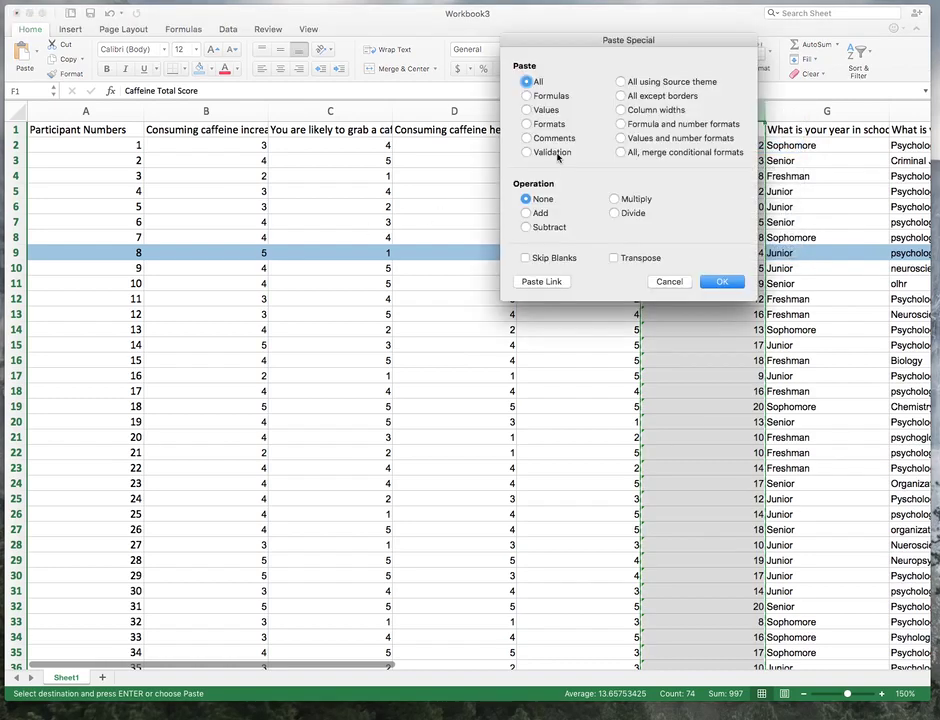
left_click(547, 112)
left_click(728, 283)
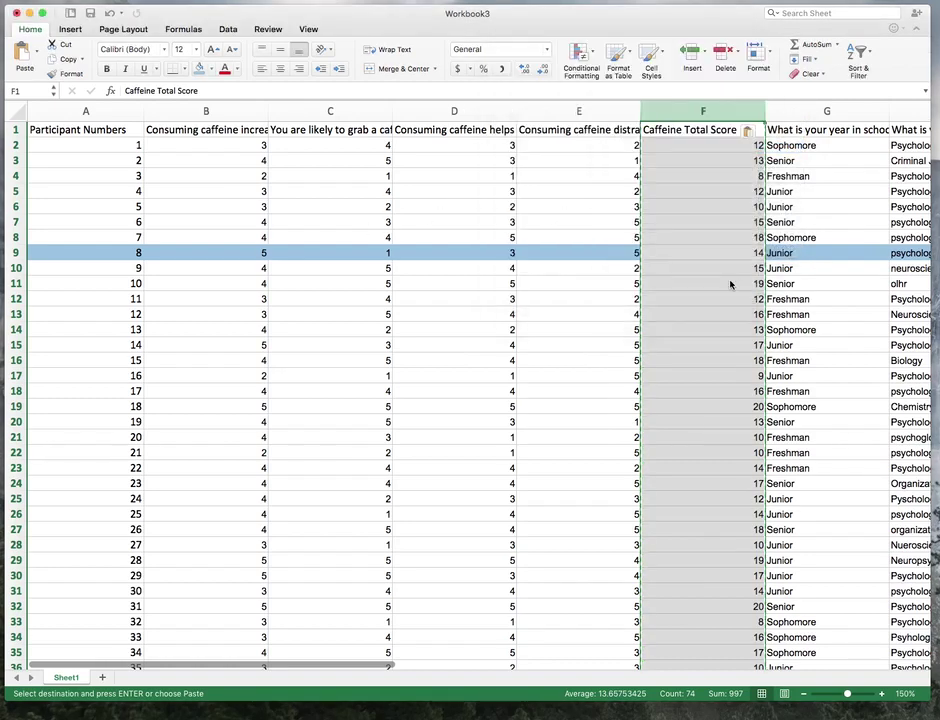
left_click(699, 158)
left_click(666, 265)
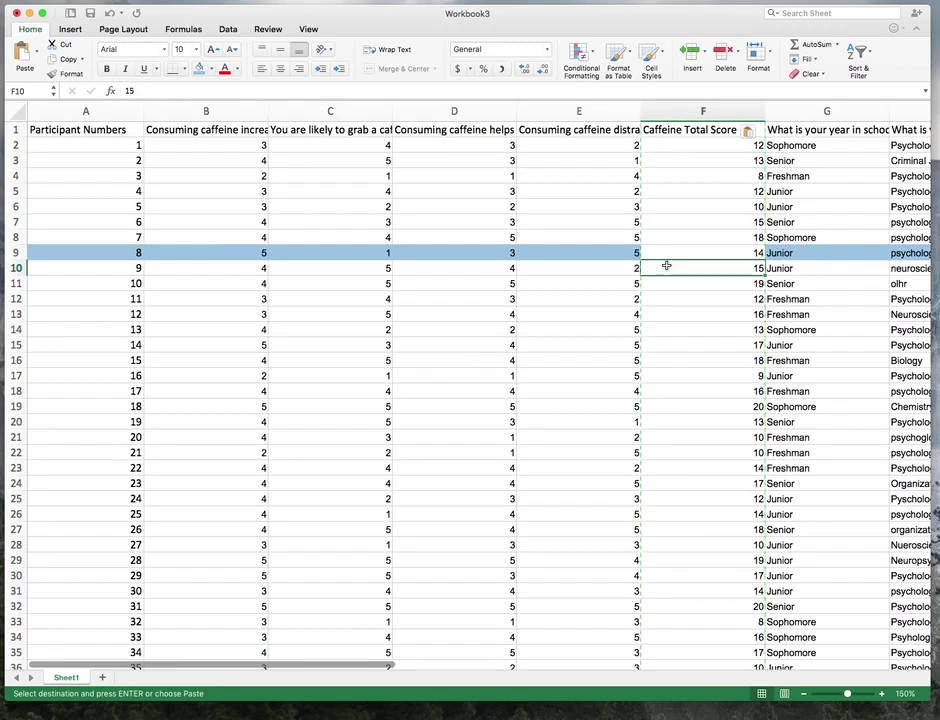
left_click(664, 240)
left_click(812, 146)
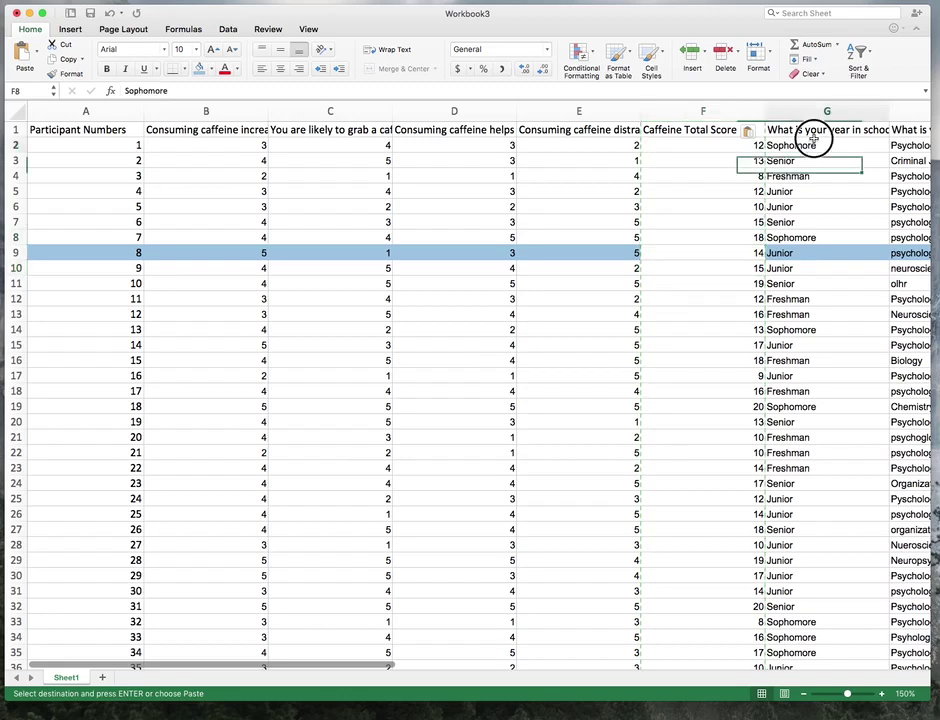
key("Escape")
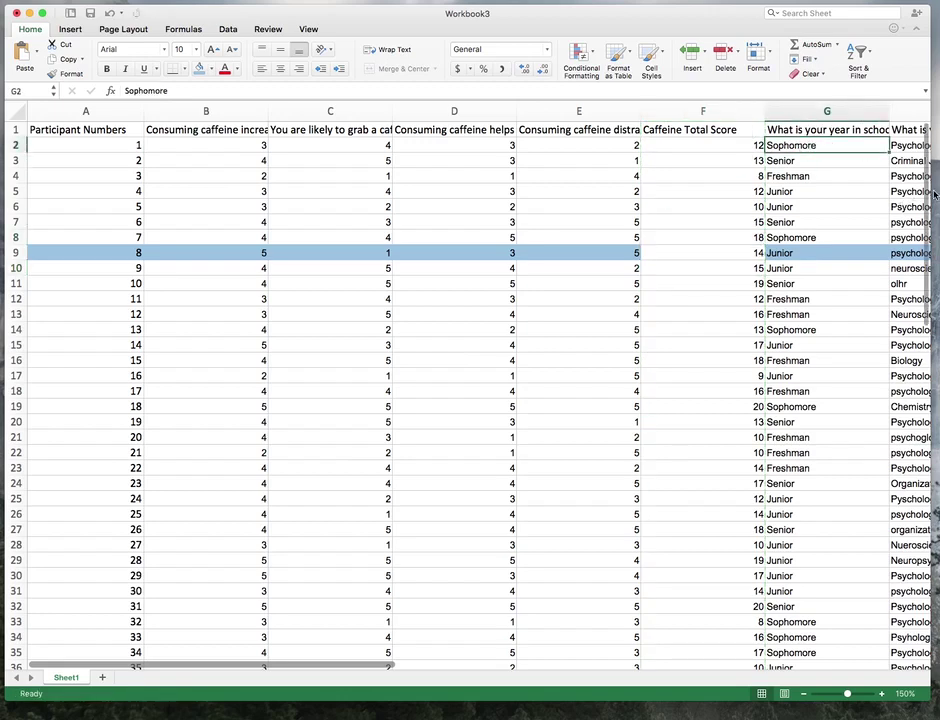
- Review the text answers in the year-in-school and academic major columns
left_click_drag(340, 667, 535, 667)
left_click(506, 110)
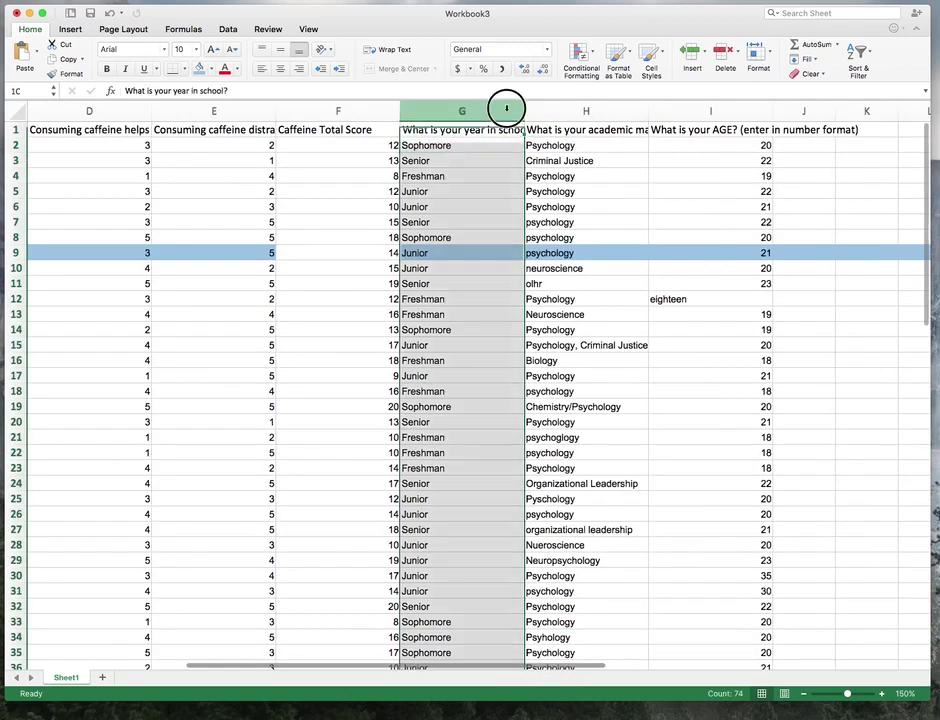
left_click(555, 109)
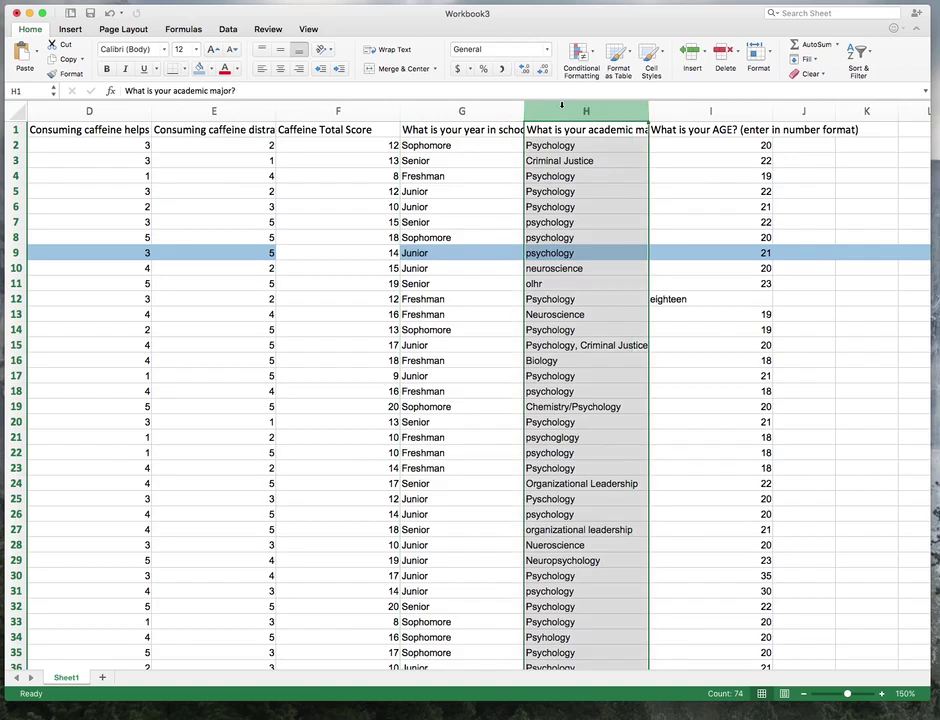
left_click(448, 148)
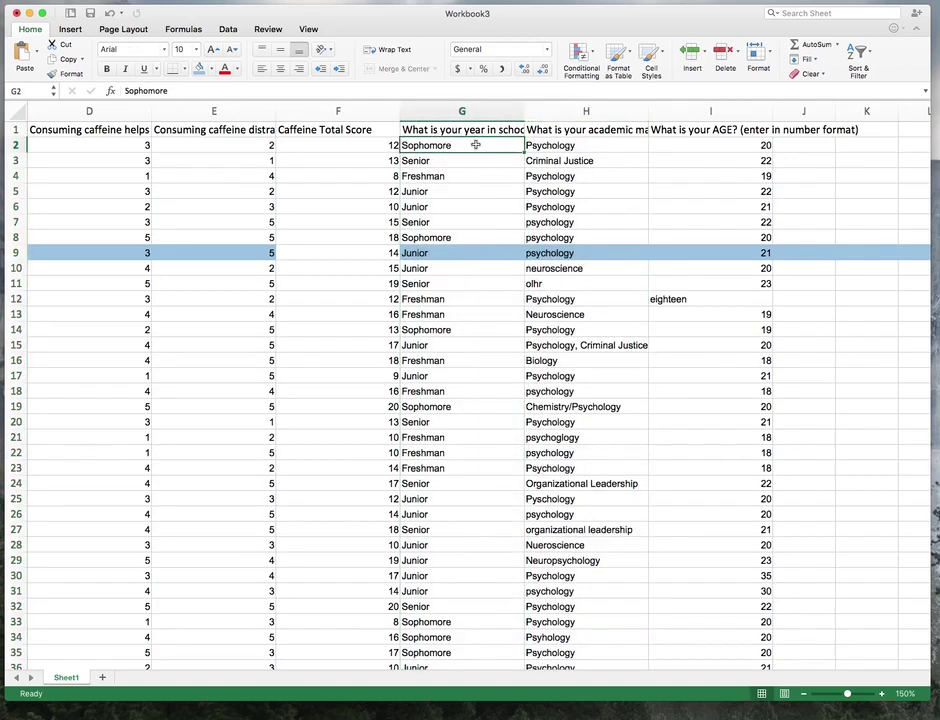
left_click(548, 112)
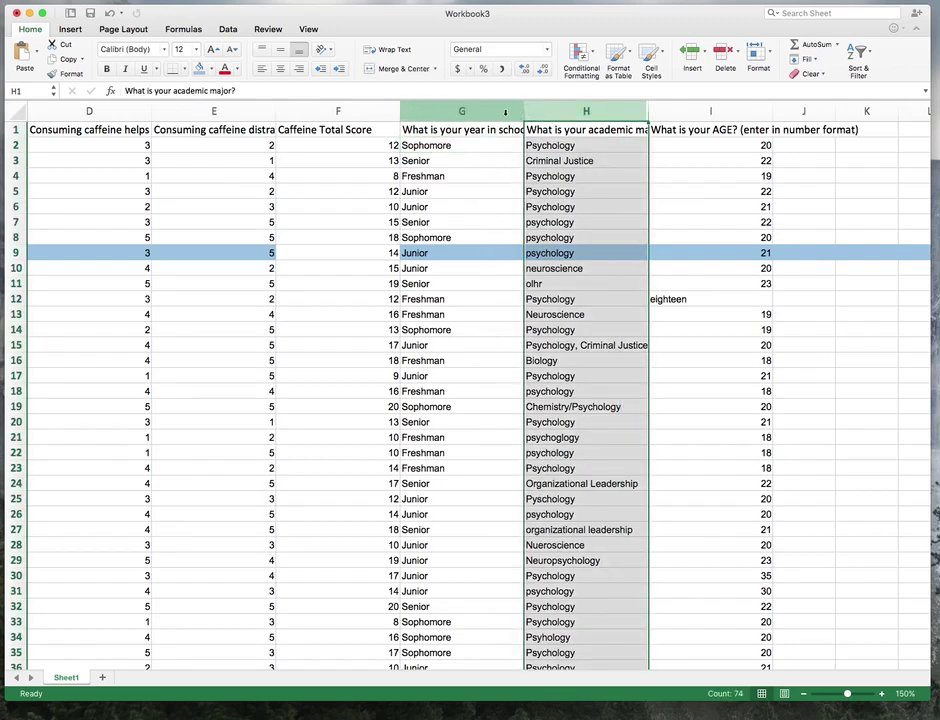
- Duplicate the year-in-school column G by inserting its copied cells before the academic major column
left_click(475, 112)
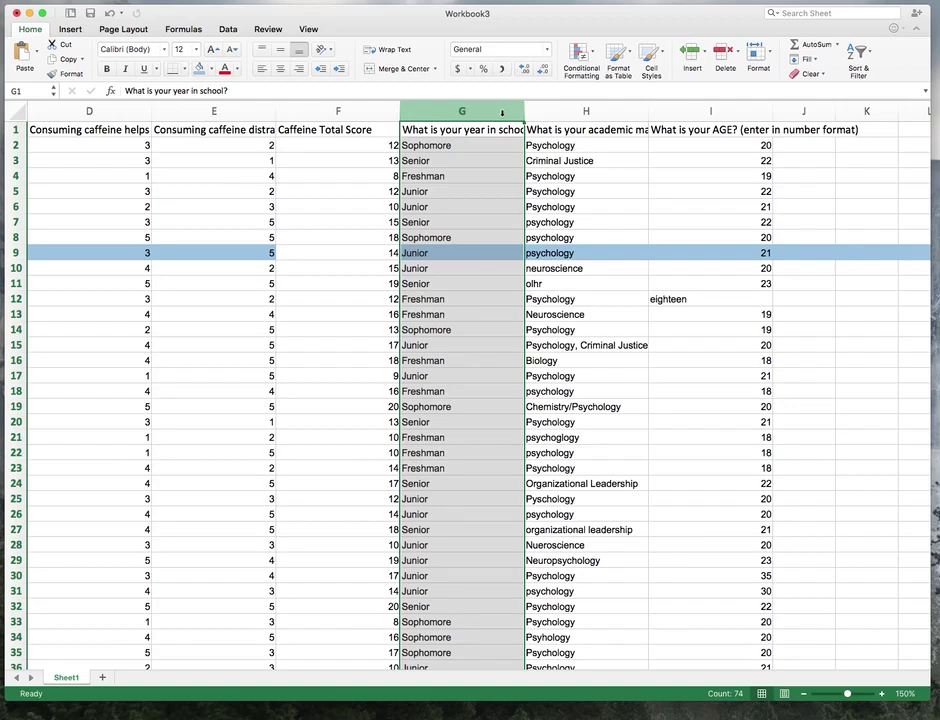
right_click(478, 113)
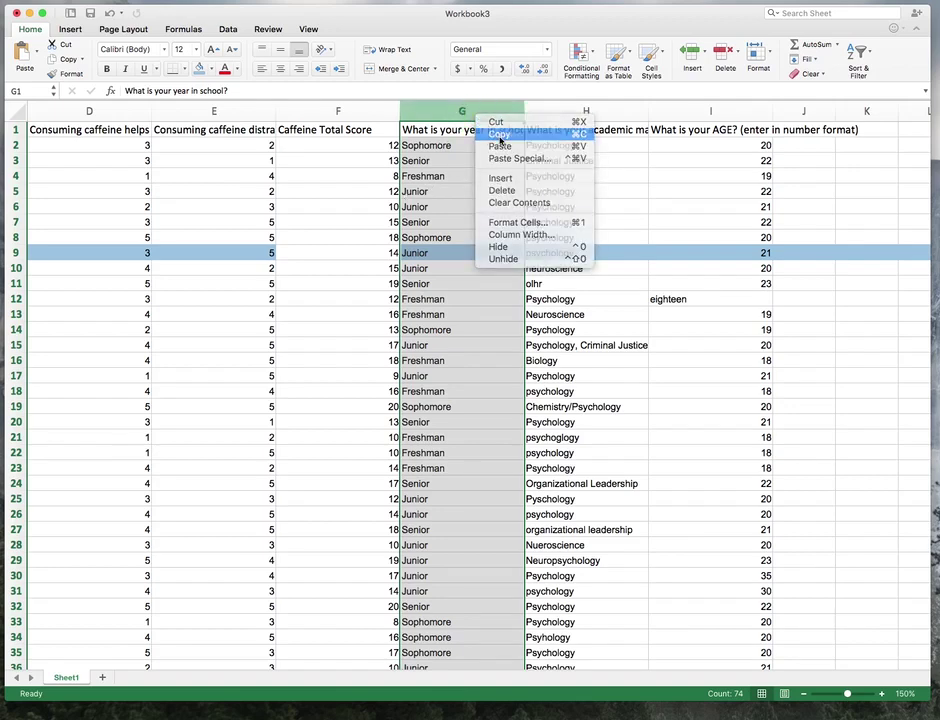
left_click(500, 135)
left_click(557, 112)
right_click(558, 115)
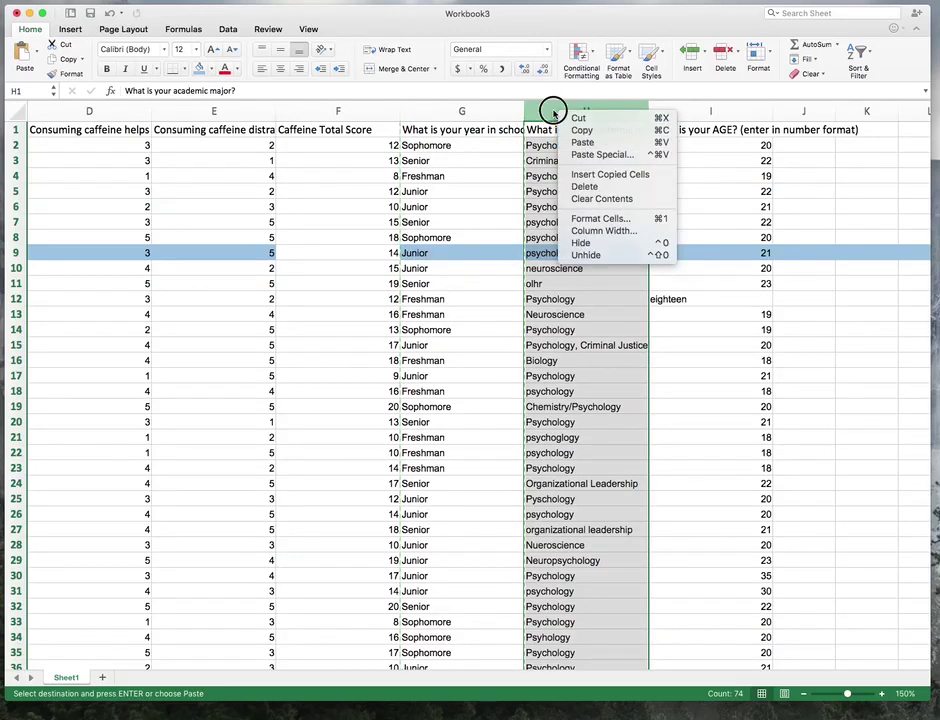
left_click(550, 109)
right_click(549, 111)
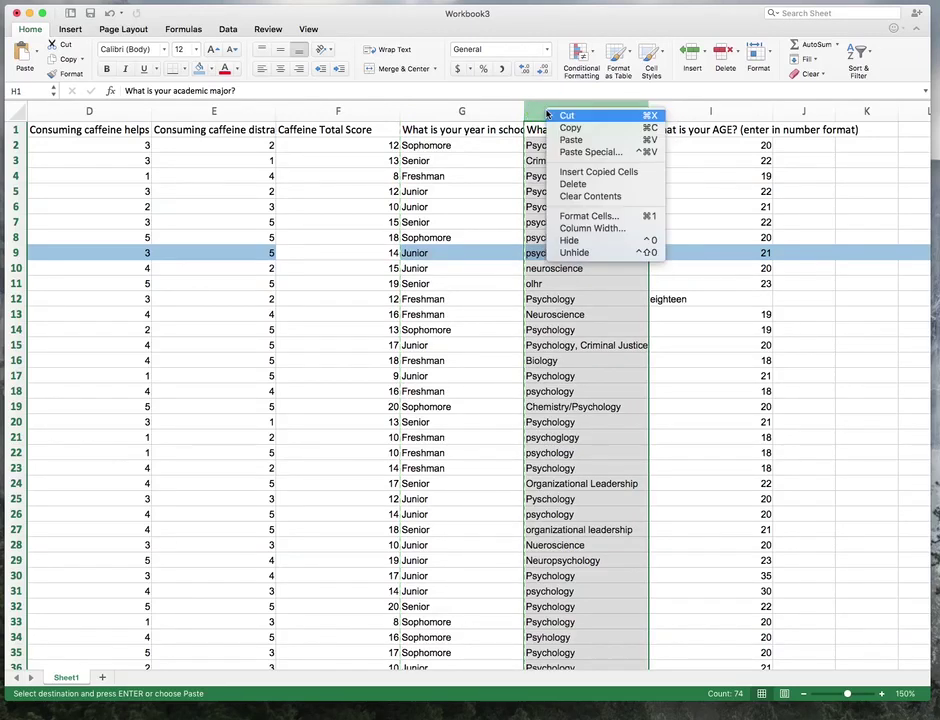
left_click(600, 172)
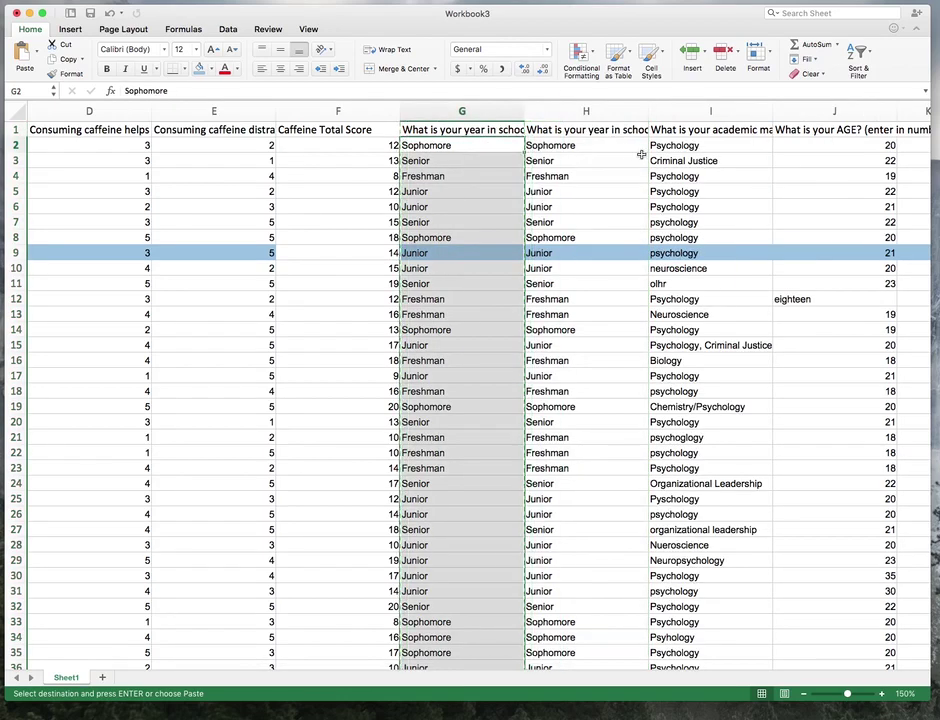
left_click(609, 145)
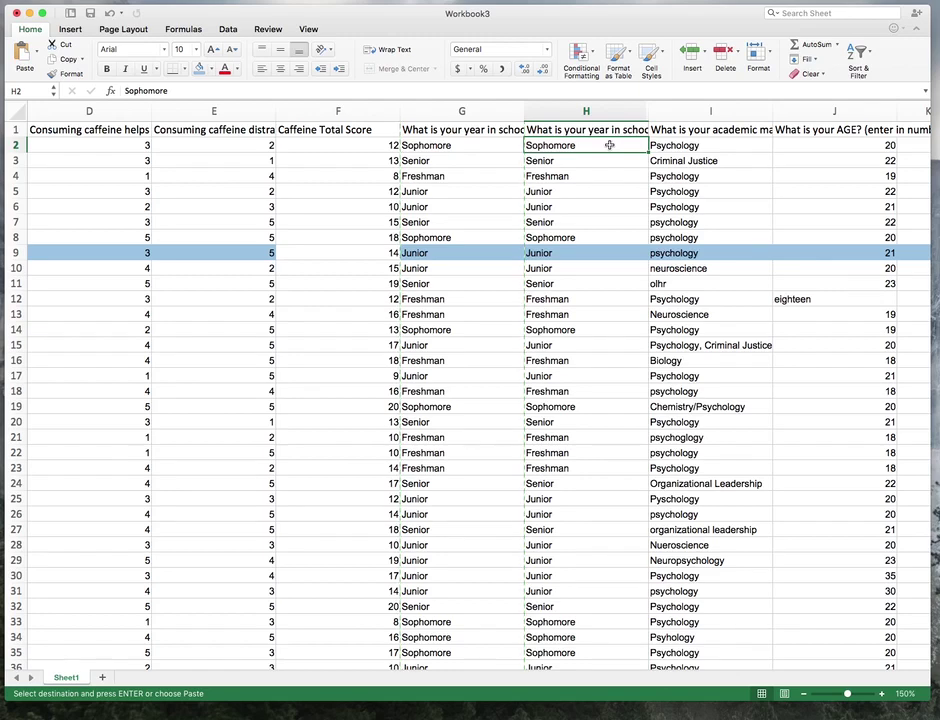
key("Escape")
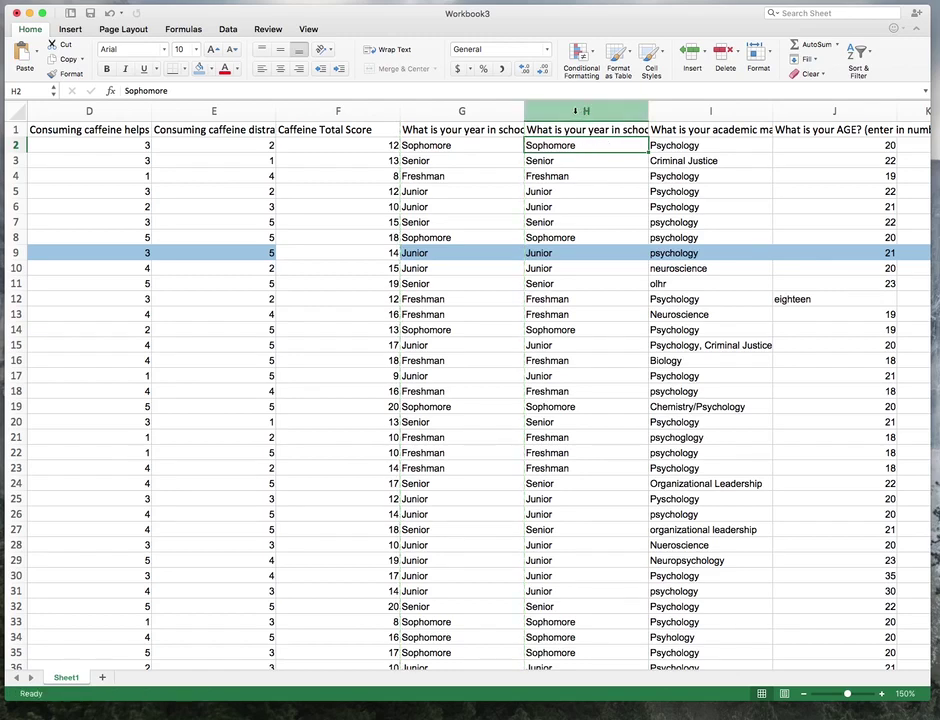
- Replace every Freshman entry in the duplicated year-in-school column H with 1
left_click(576, 111)
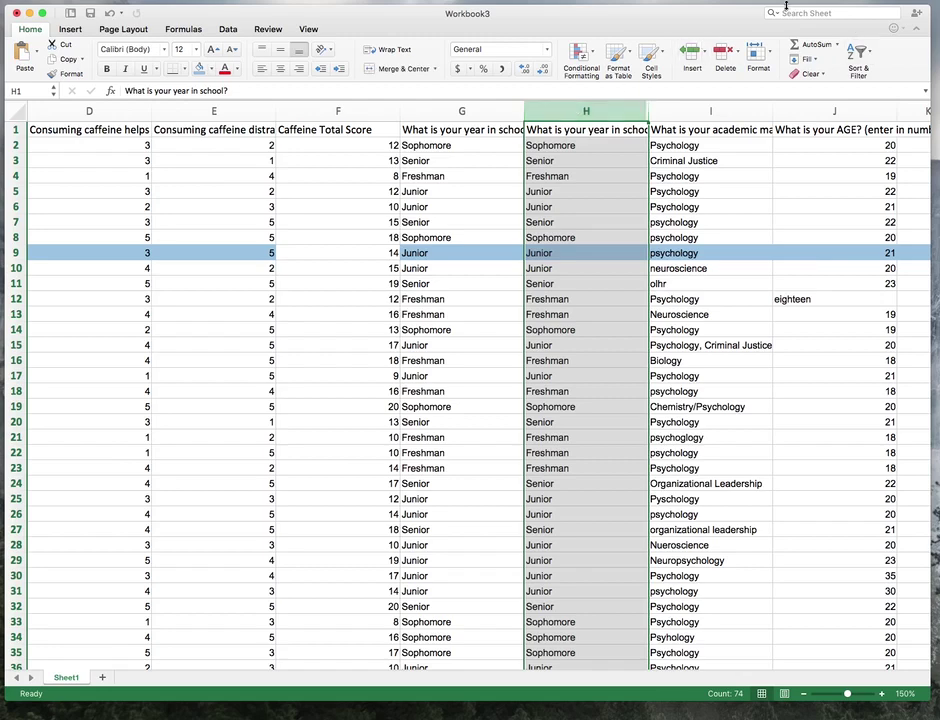
left_click(778, 14)
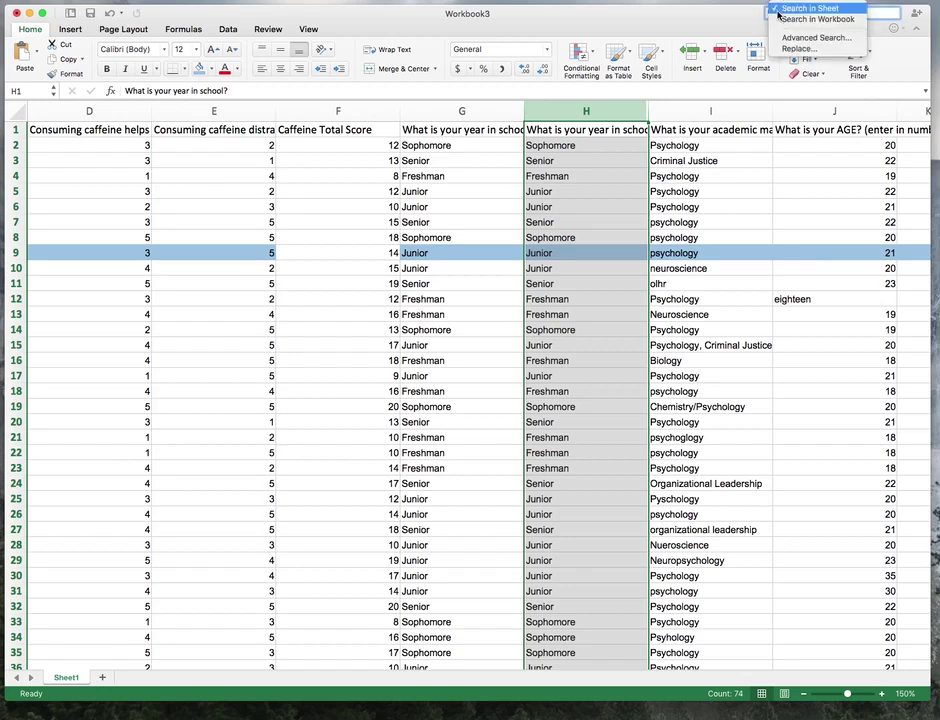
left_click(797, 49)
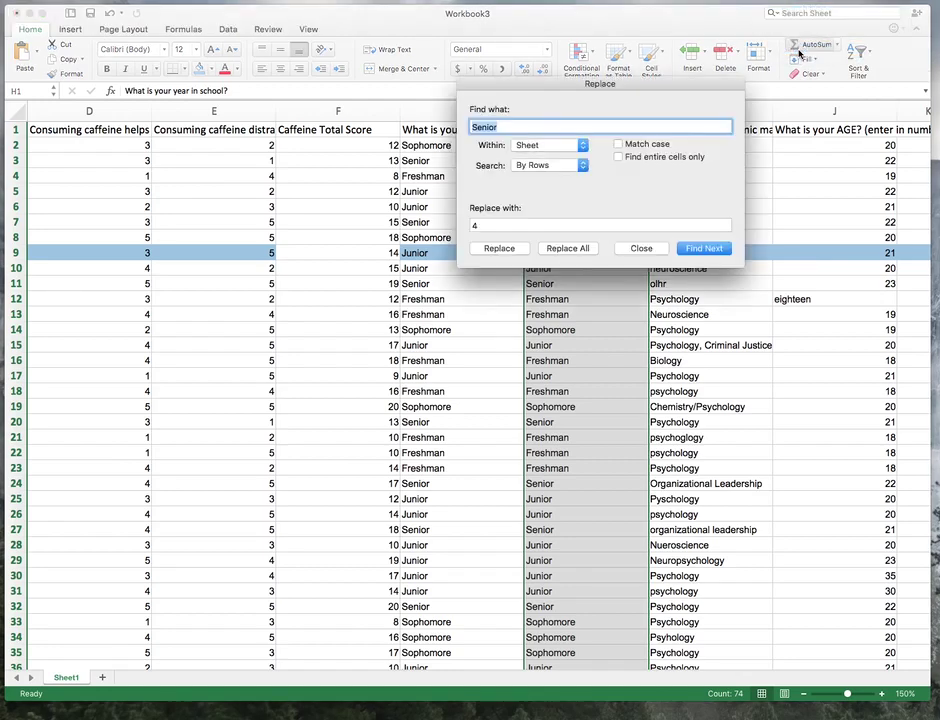
left_click_drag(548, 86, 703, 134)
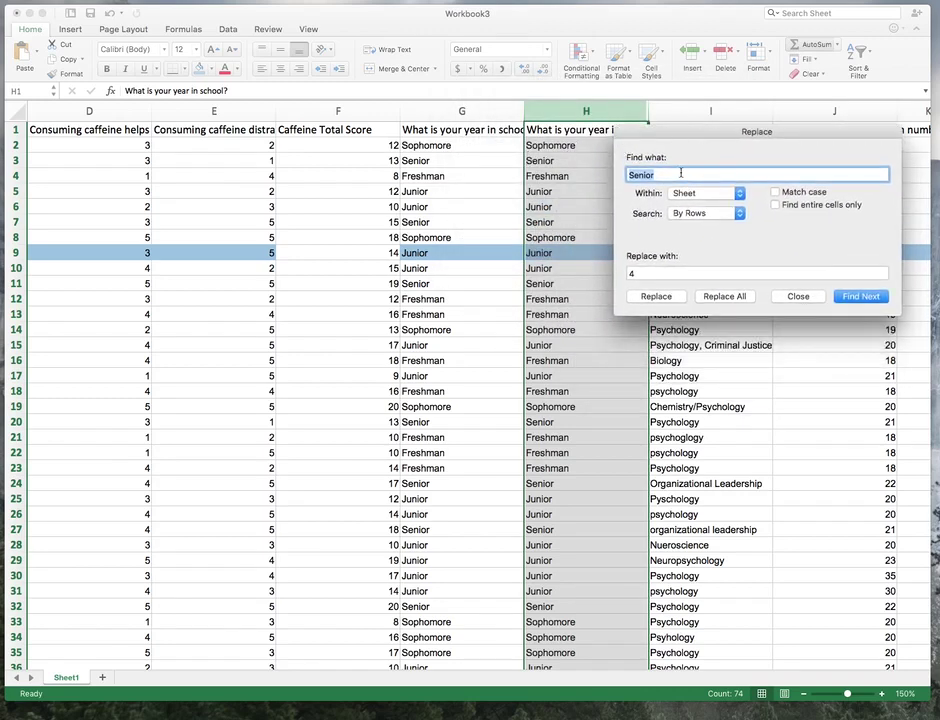
type("Freshman")
left_click_drag(639, 272, 585, 275)
type("1")
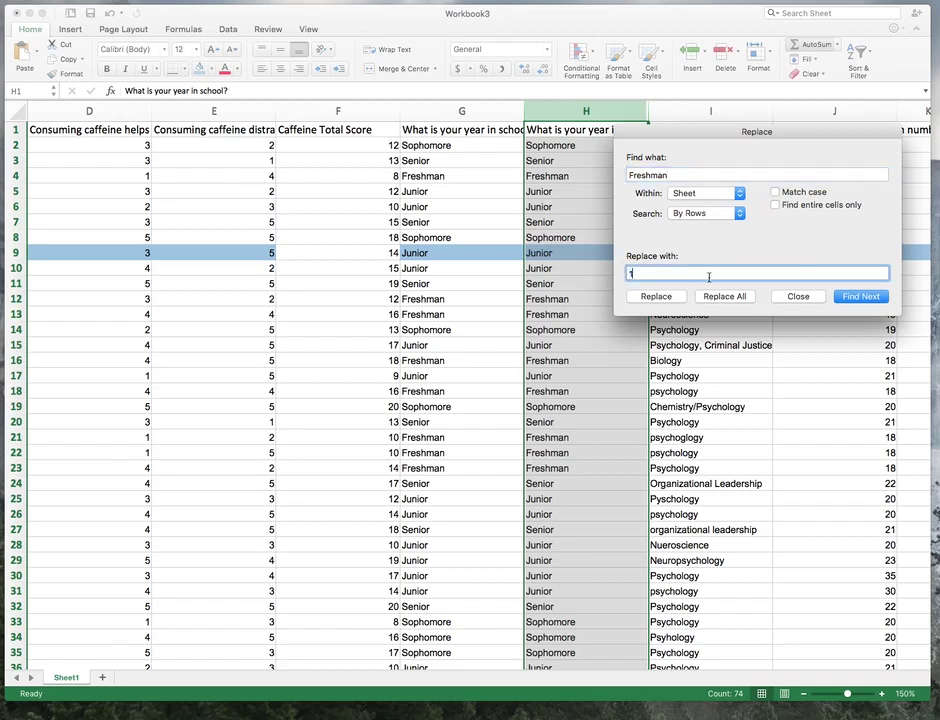
left_click(707, 297)
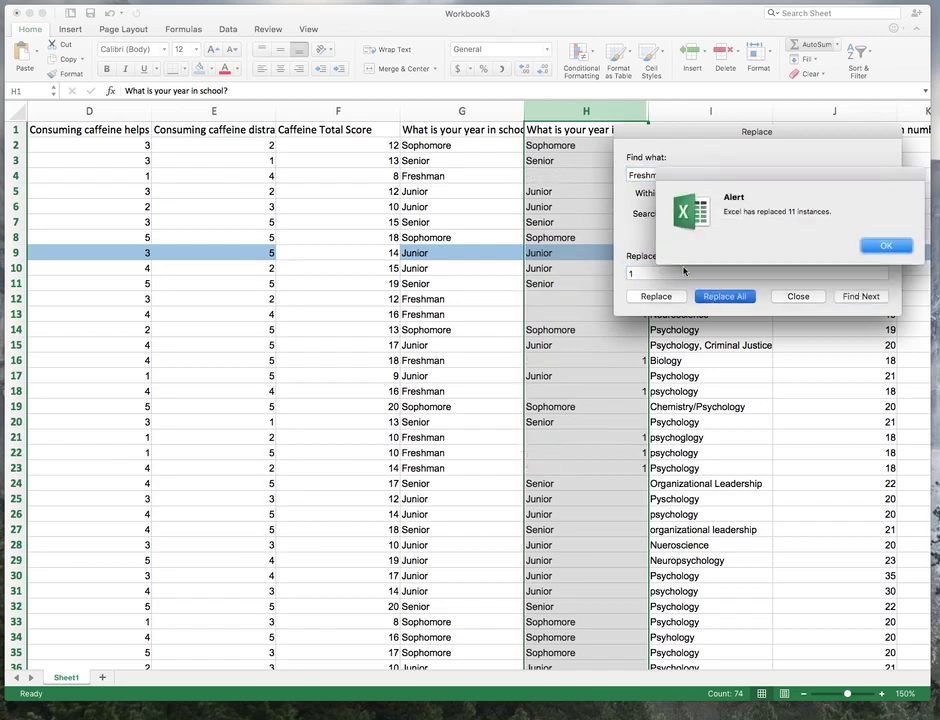
left_click(885, 246)
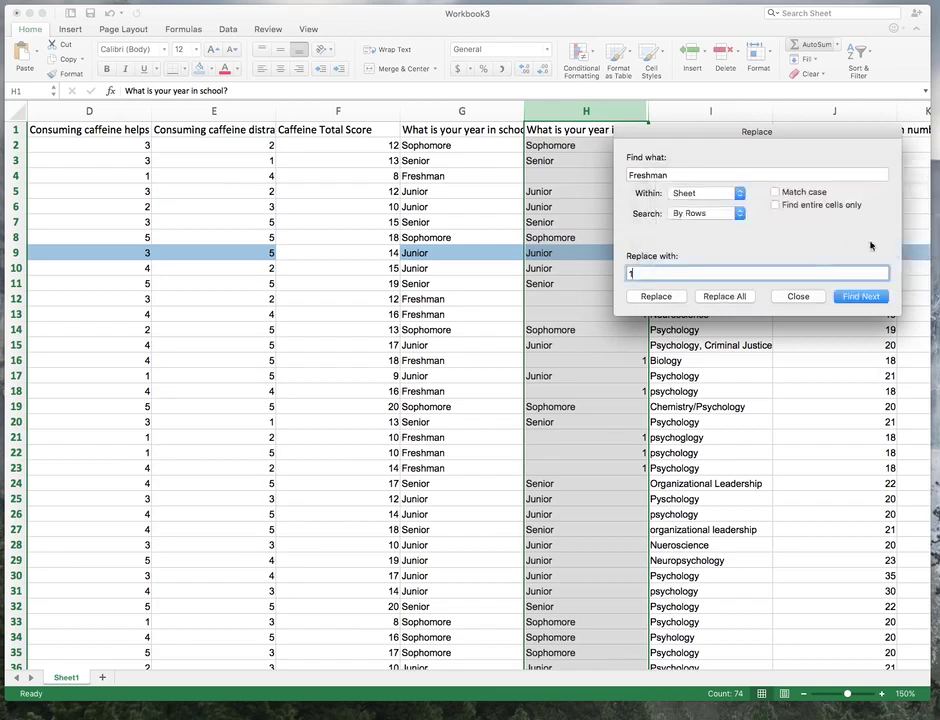
- Replace every Sophomore entry in column H with 2
left_click_drag(724, 131, 768, 125)
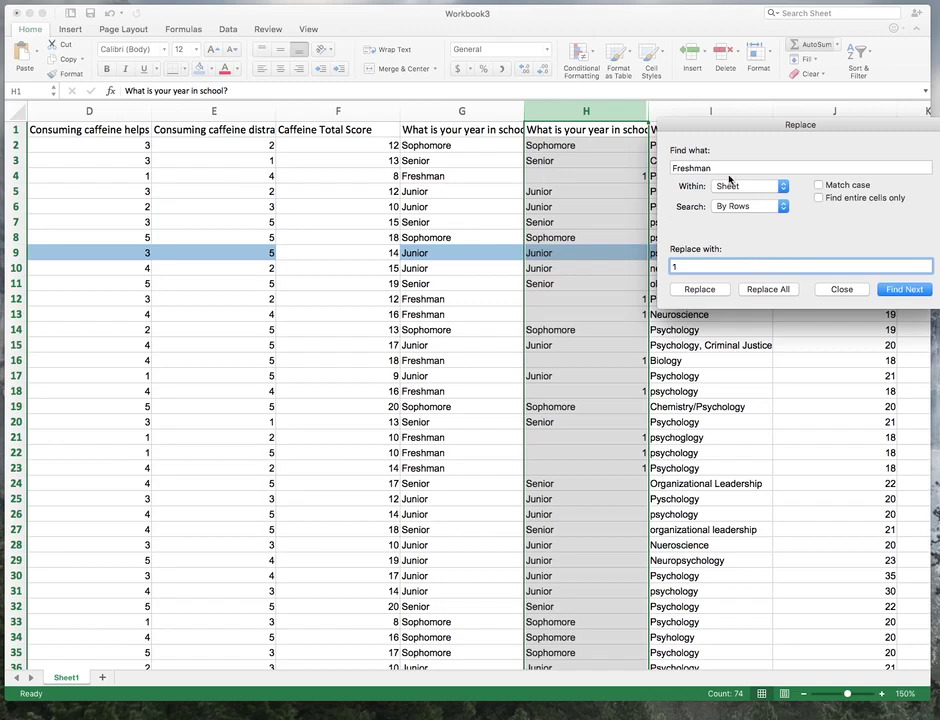
double_click(670, 168)
type("Soph")
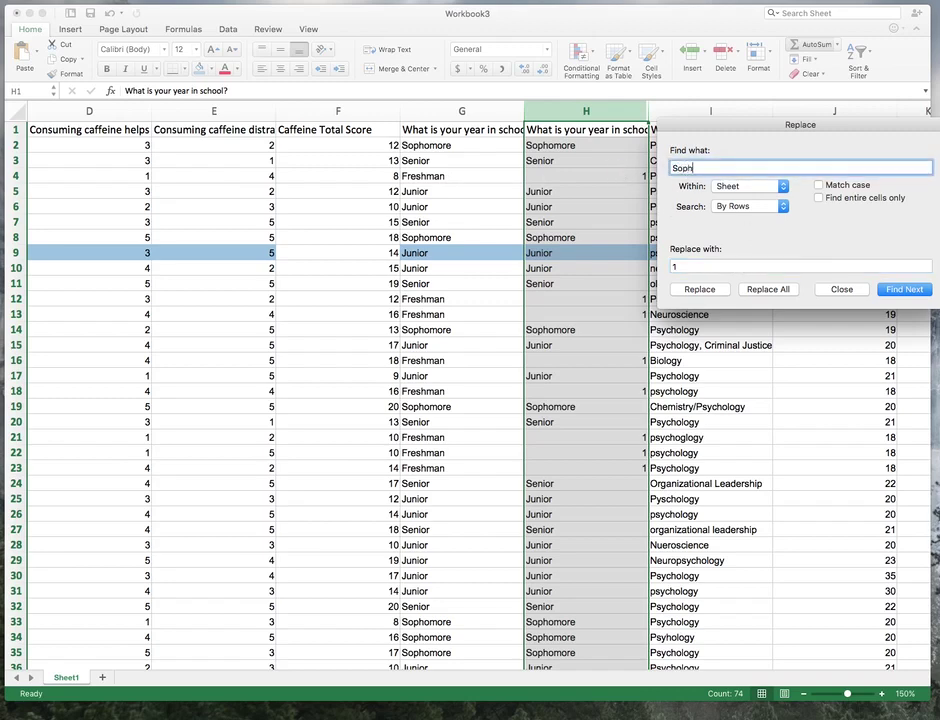
type("omore")
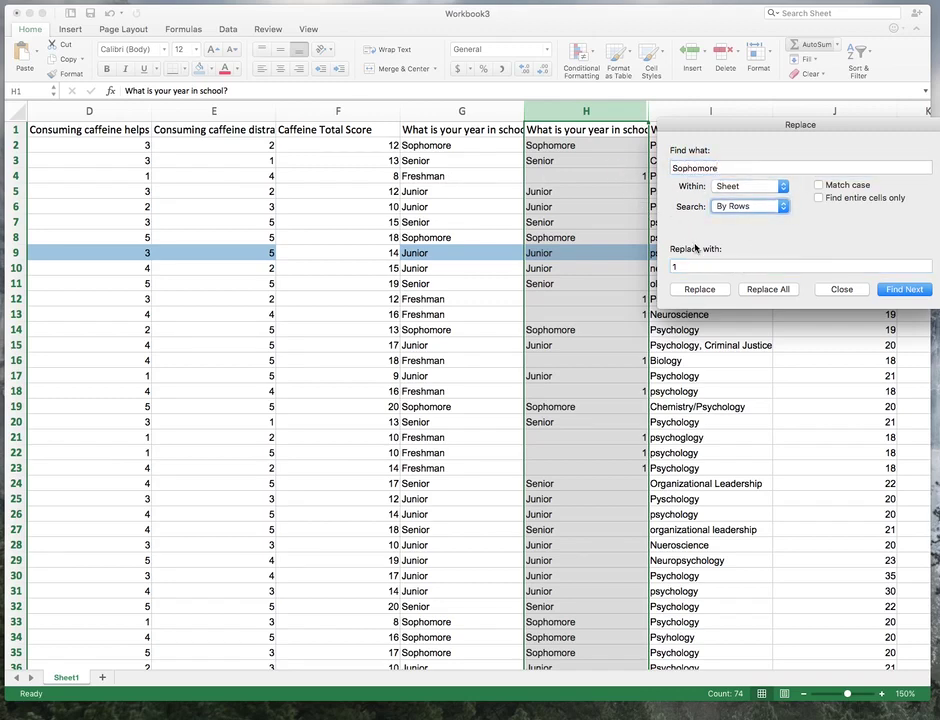
left_click(687, 266)
double_click(687, 266)
type("2")
left_click(762, 289)
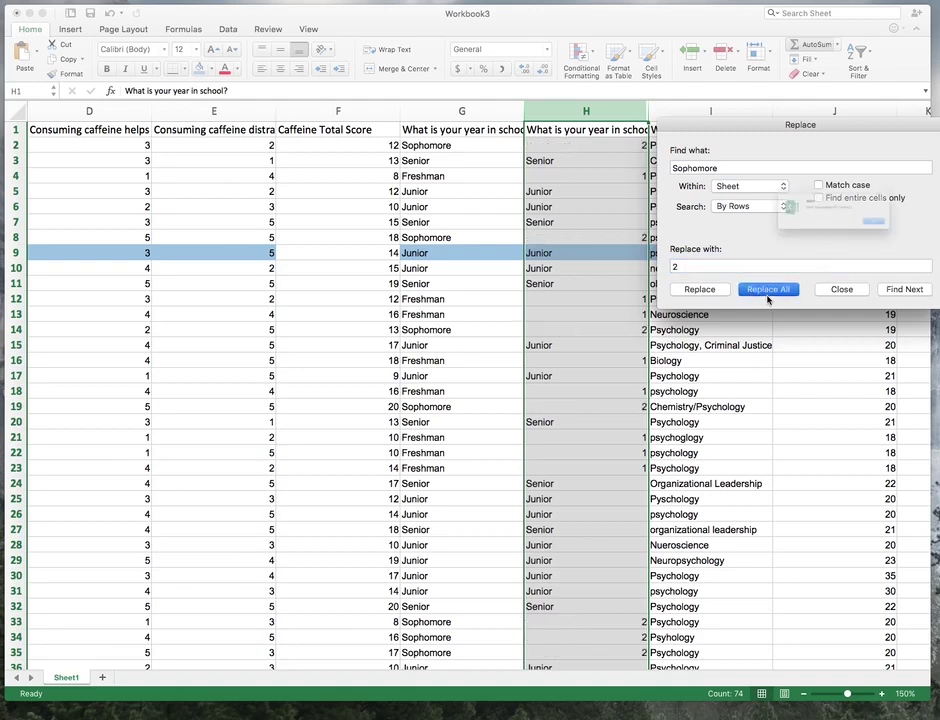
left_click(925, 237)
- Replace every Junior entry in column H with 3
left_click(757, 186)
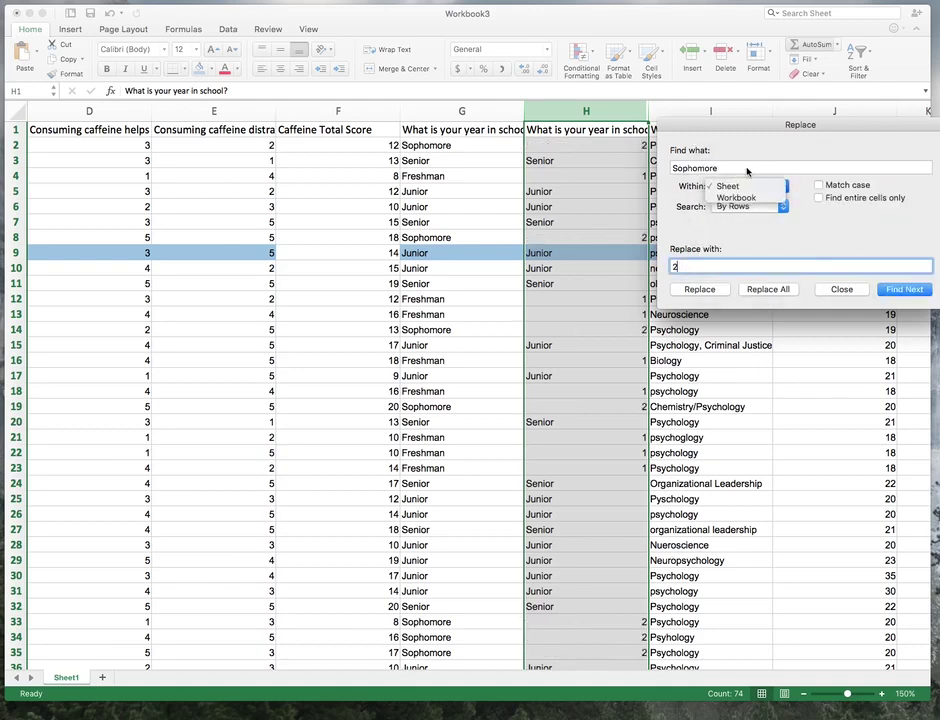
left_click(748, 171)
left_click_drag(742, 168, 626, 158)
type("Junior")
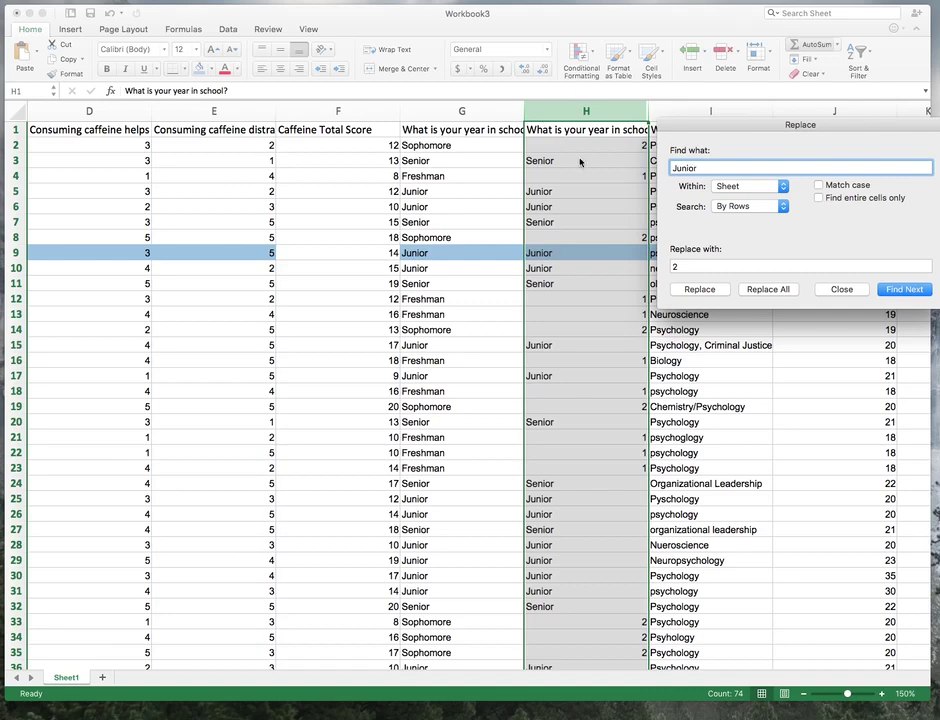
double_click(700, 266)
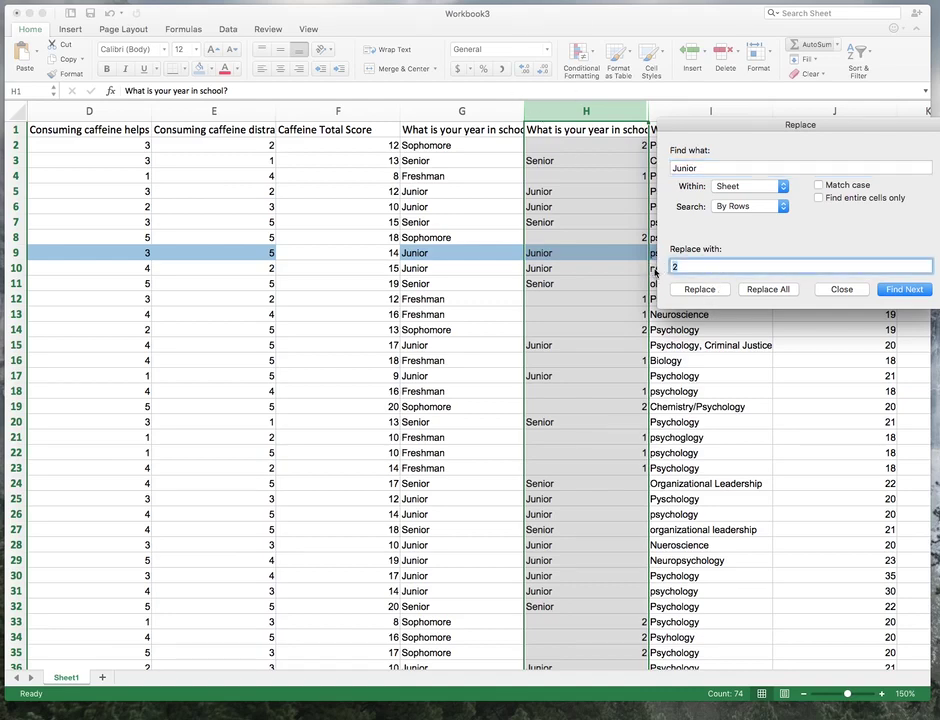
type("3")
left_click(776, 289)
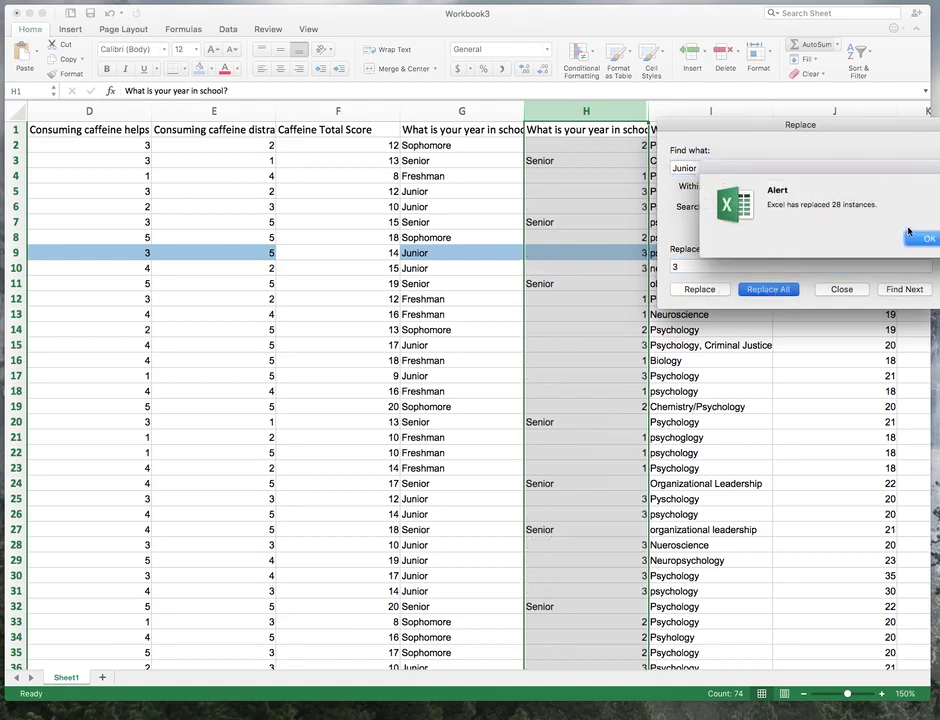
left_click(925, 237)
- Replace every Senior entry in column H with 4 and close the Replace dialog
double_click(716, 167)
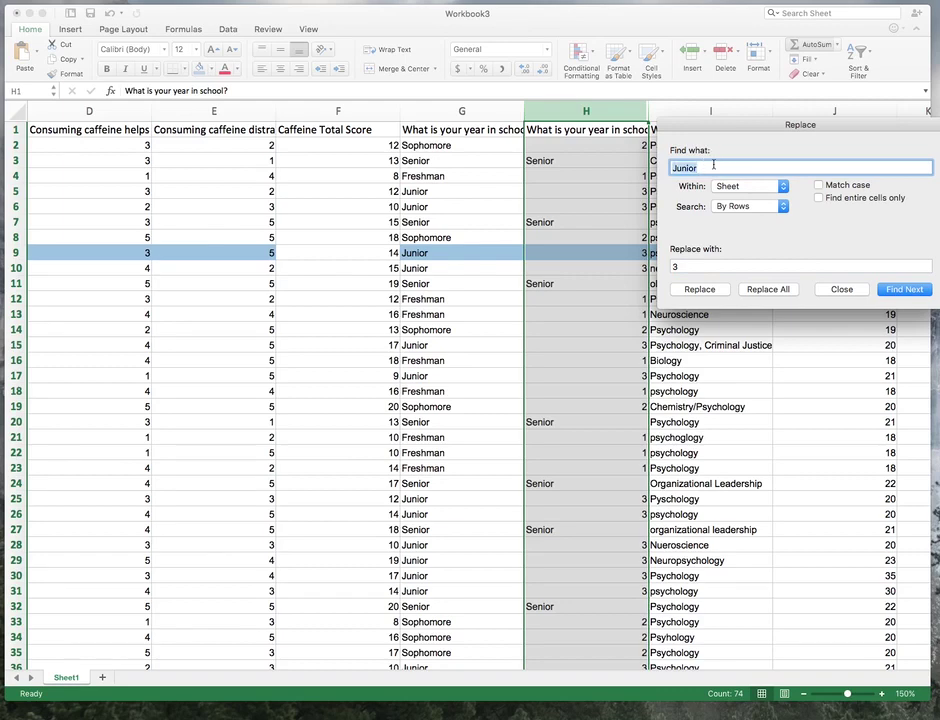
type("Se")
double_click(675, 267)
type("4")
left_click(768, 289)
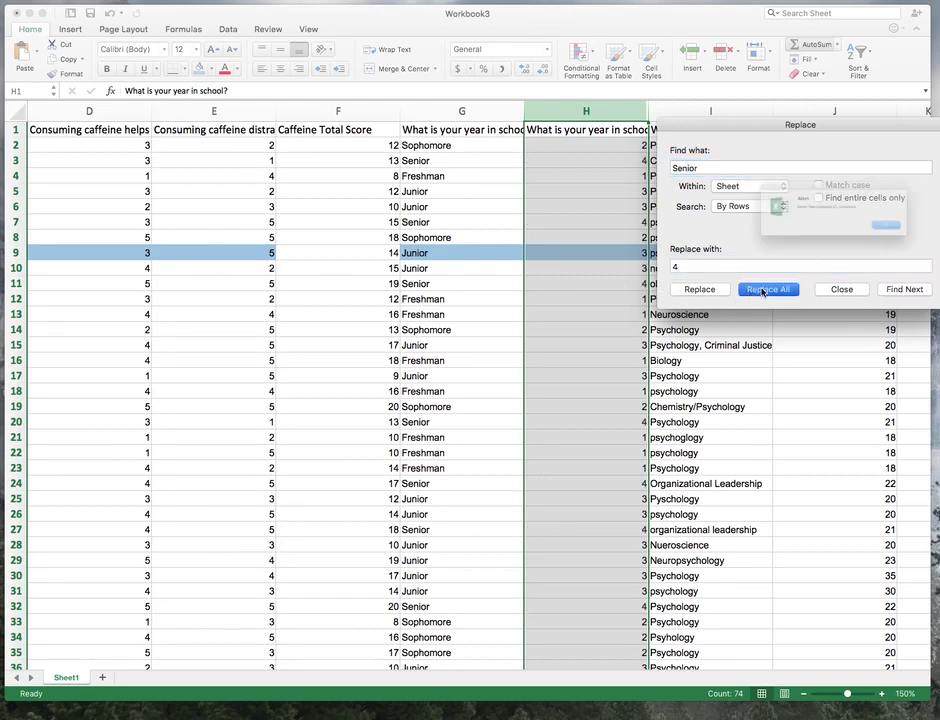
left_click(925, 237)
left_click(842, 289)
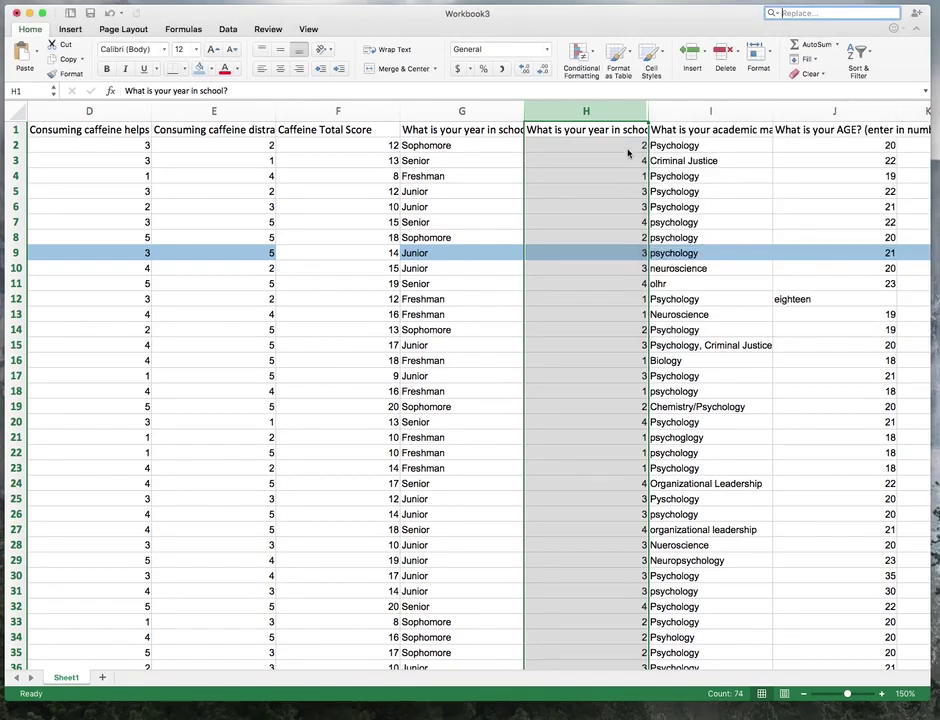
- Check column H for leftover text answers and recode the 5th year entry in H70 as 5
left_click(620, 147)
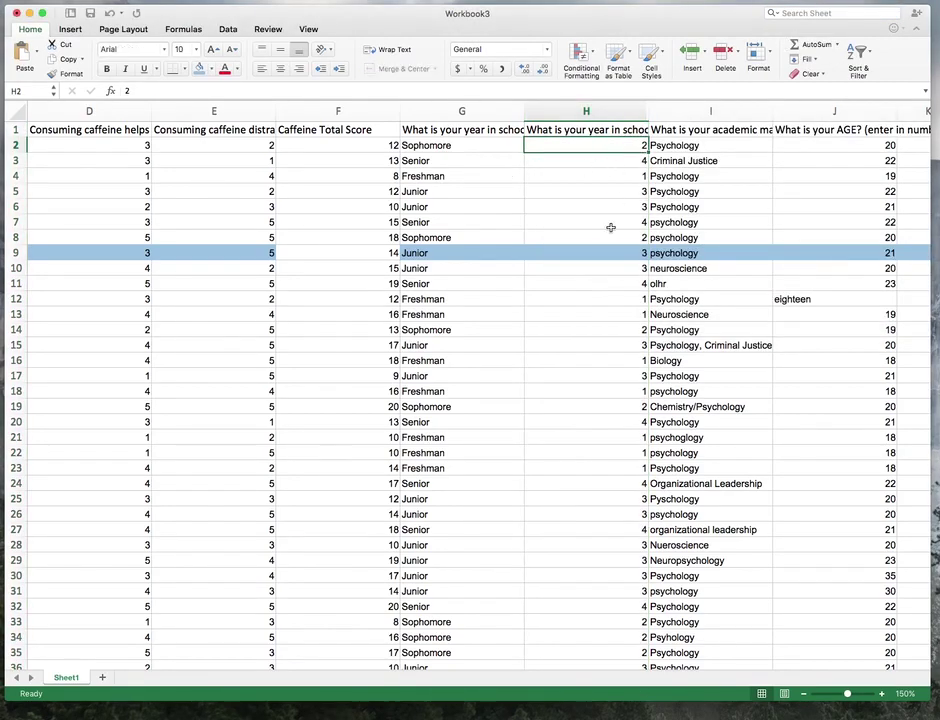
scroll(610, 228, "down", 5)
scroll(610, 228, "down", 4)
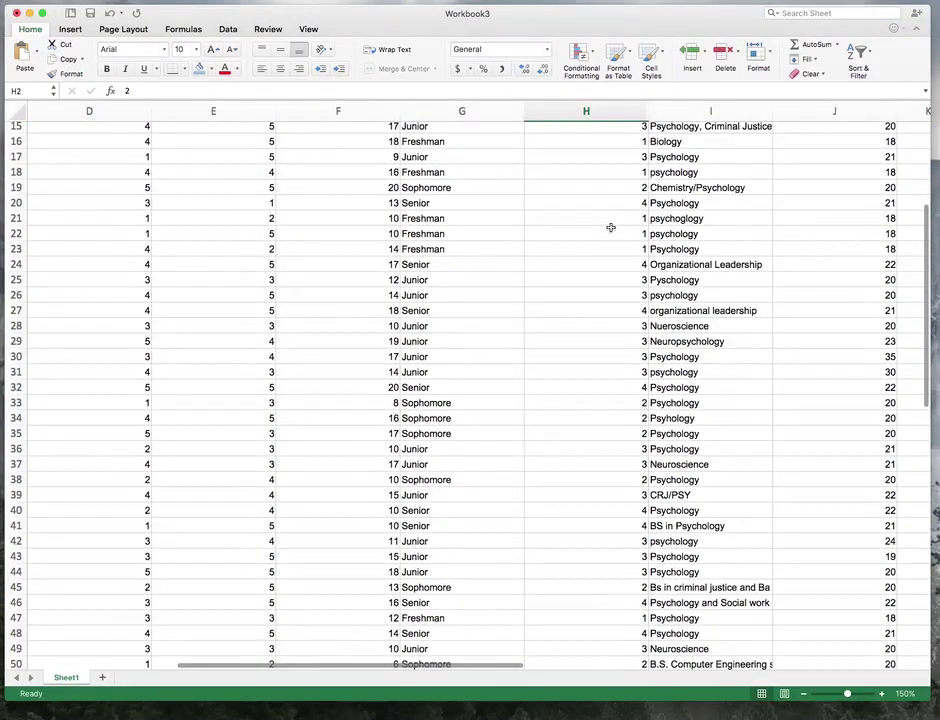
scroll(610, 228, "down", 20)
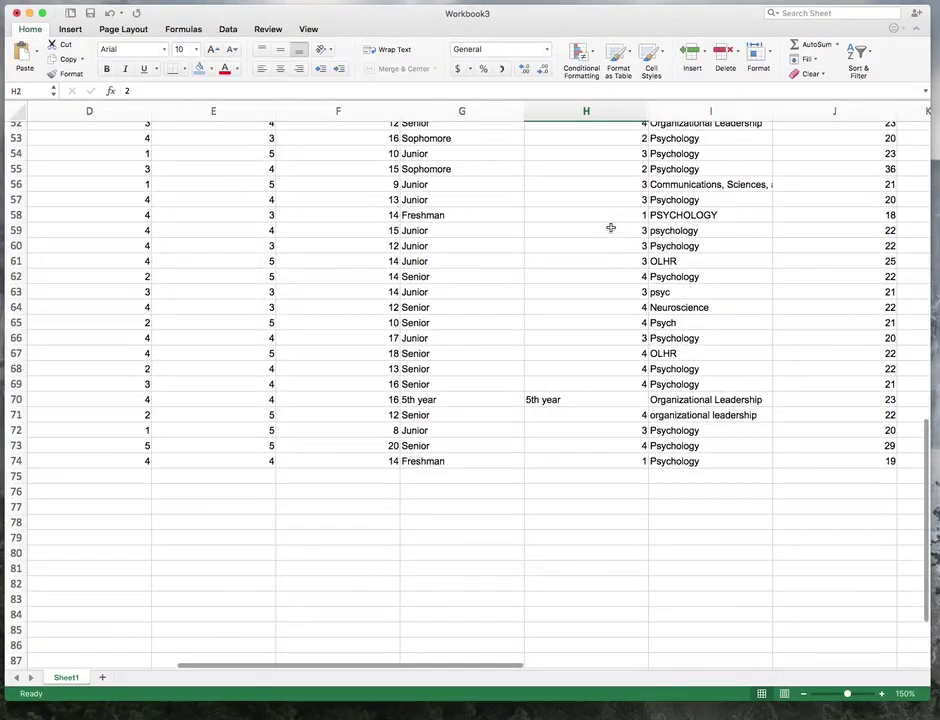
left_click(571, 400)
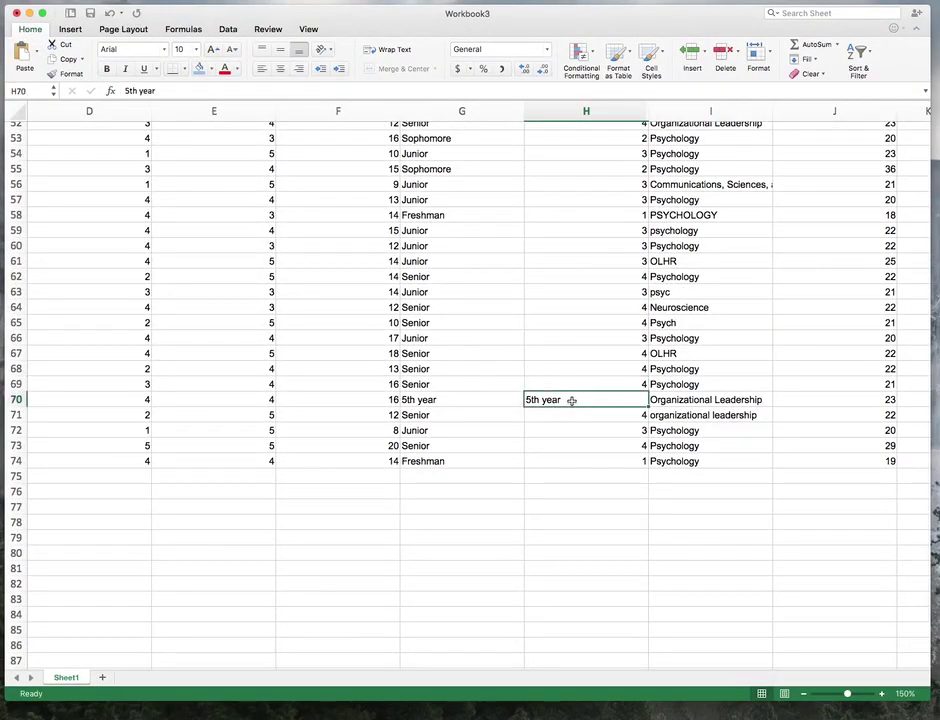
type("5")
key("Return")
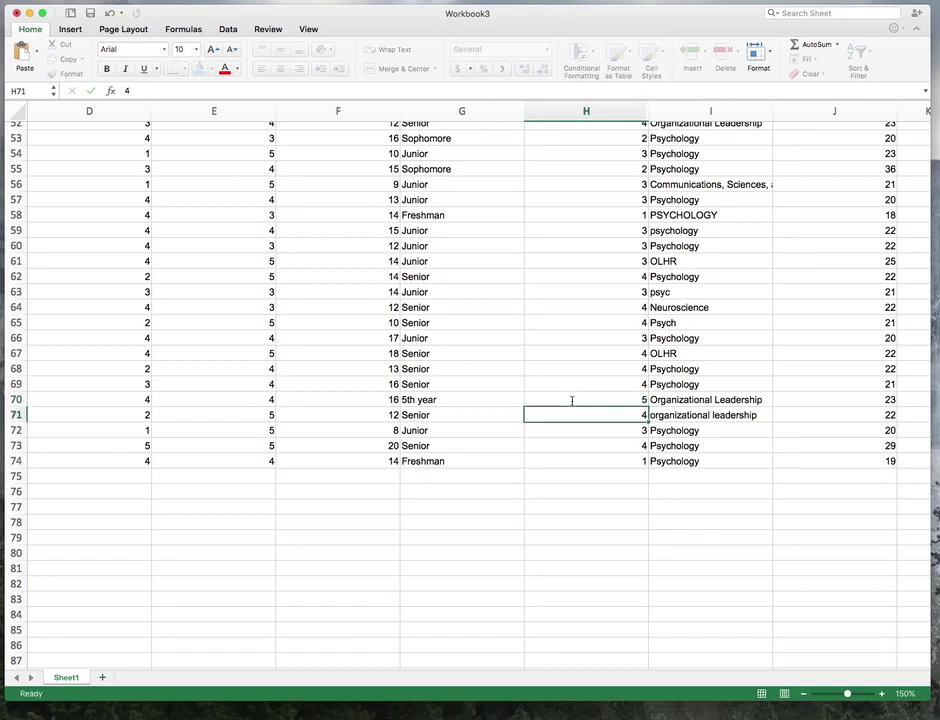
- Calculate the average of the year-in-school codes in H75 with =AVERAGE(H2:H74)
left_click(541, 477)
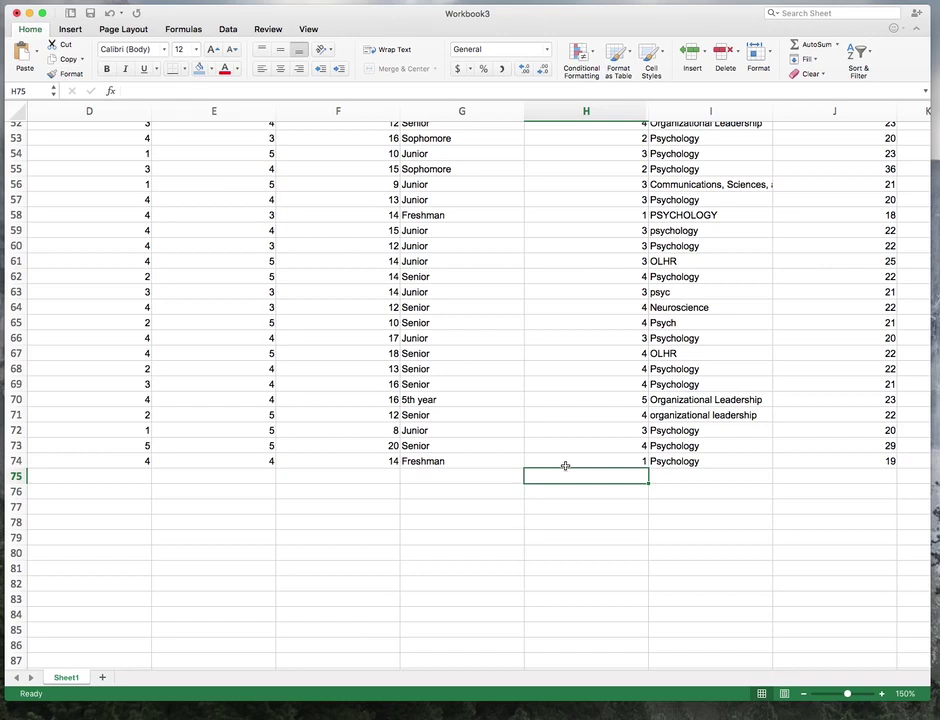
type("=aver")
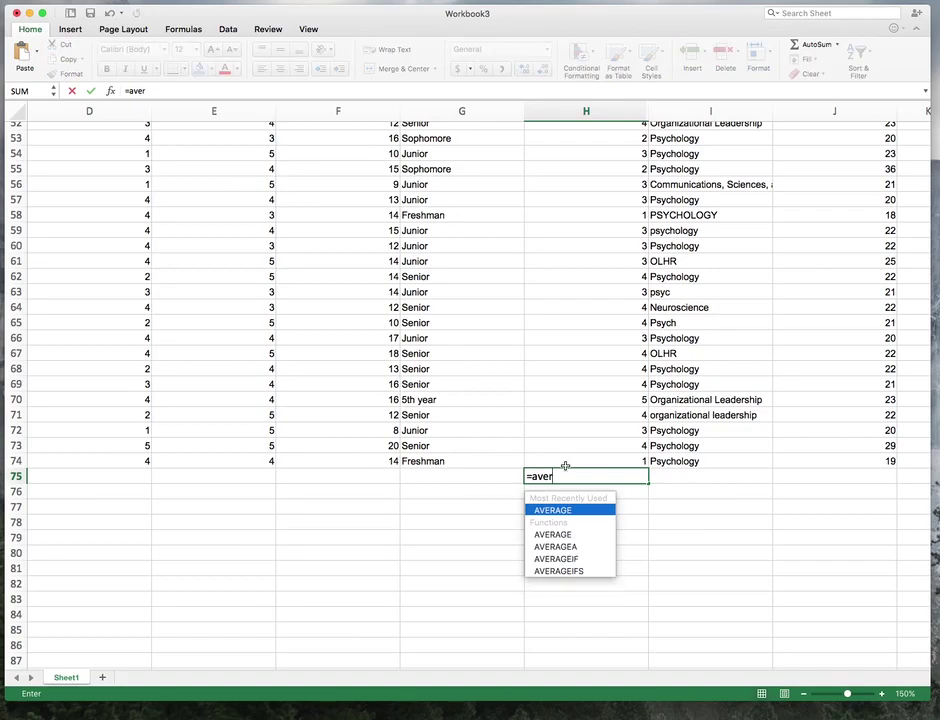
key("Tab")
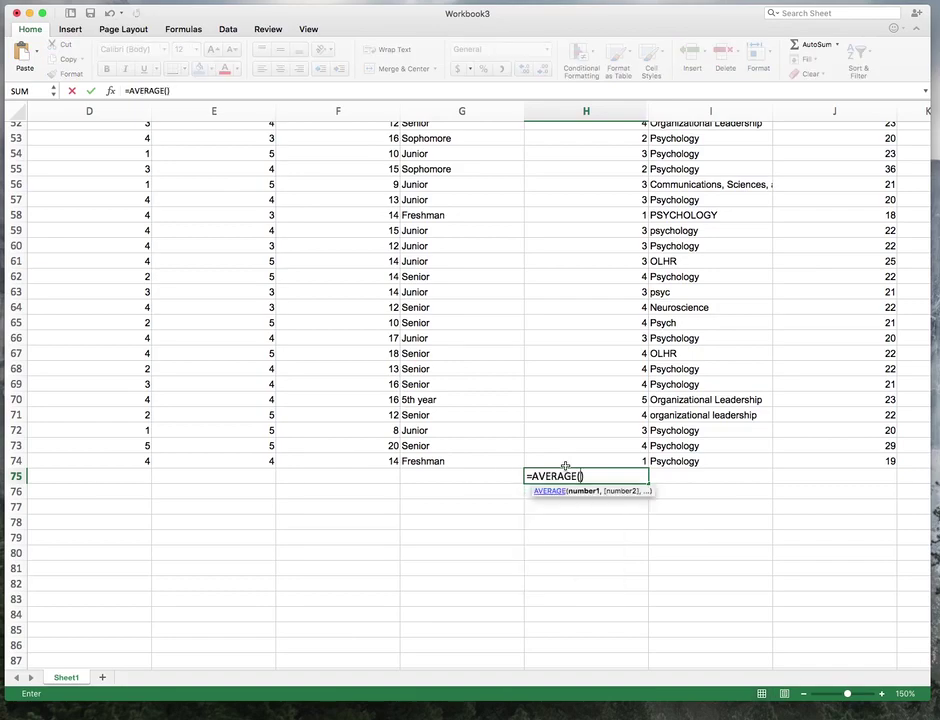
left_click_drag(567, 466, 581, 151)
key("Return")
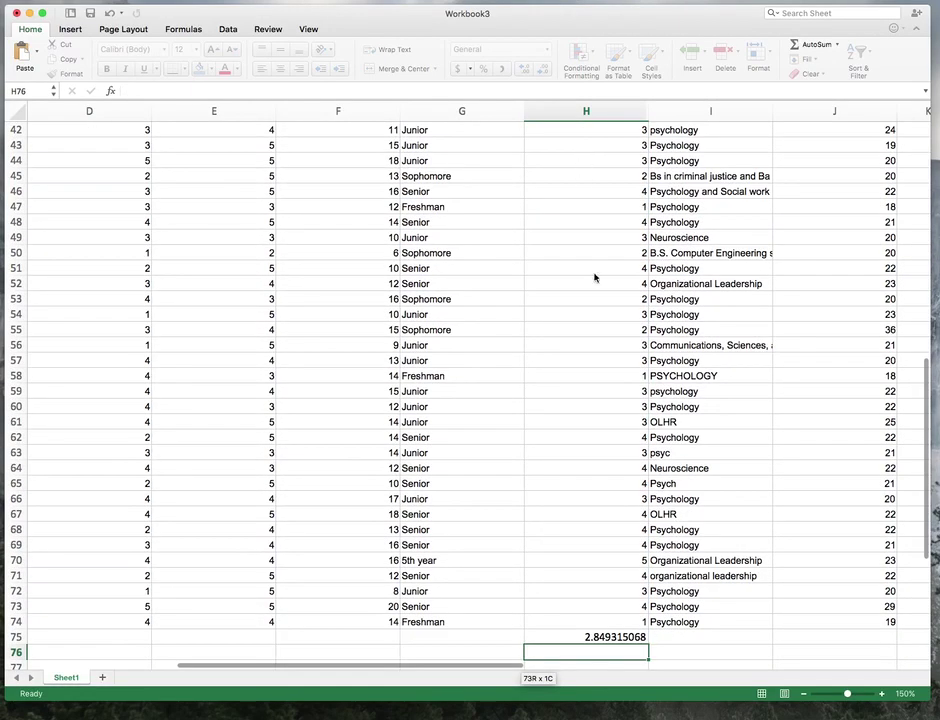
left_click(628, 637)
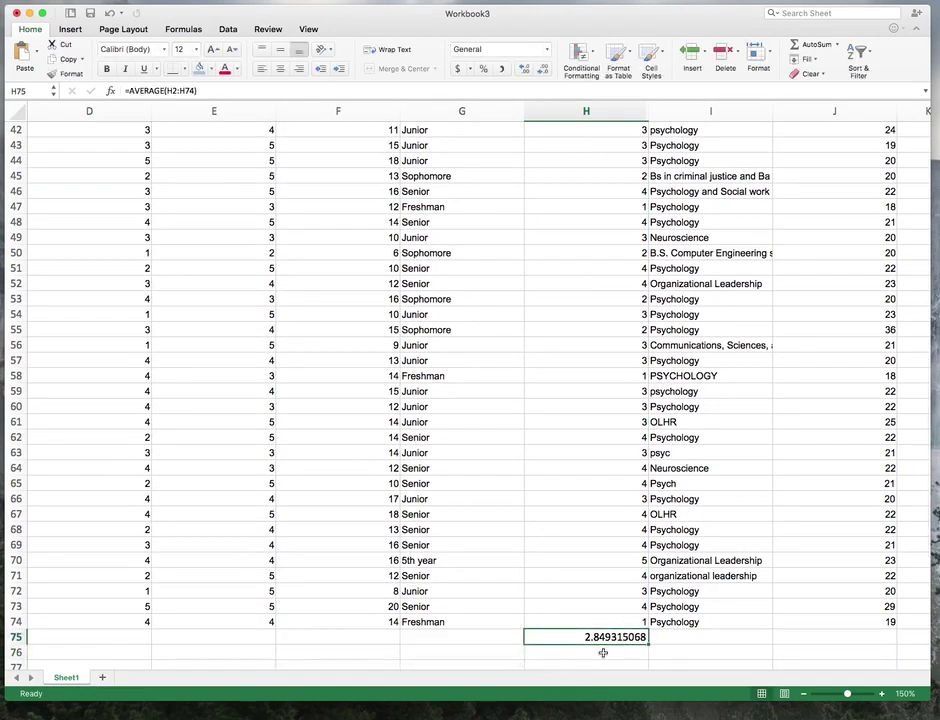
- Calculate the mode of the year-in-school codes in H76 with =MODE(H2:H74), and compare it with the average in H75
left_click(603, 652)
type("=mode")
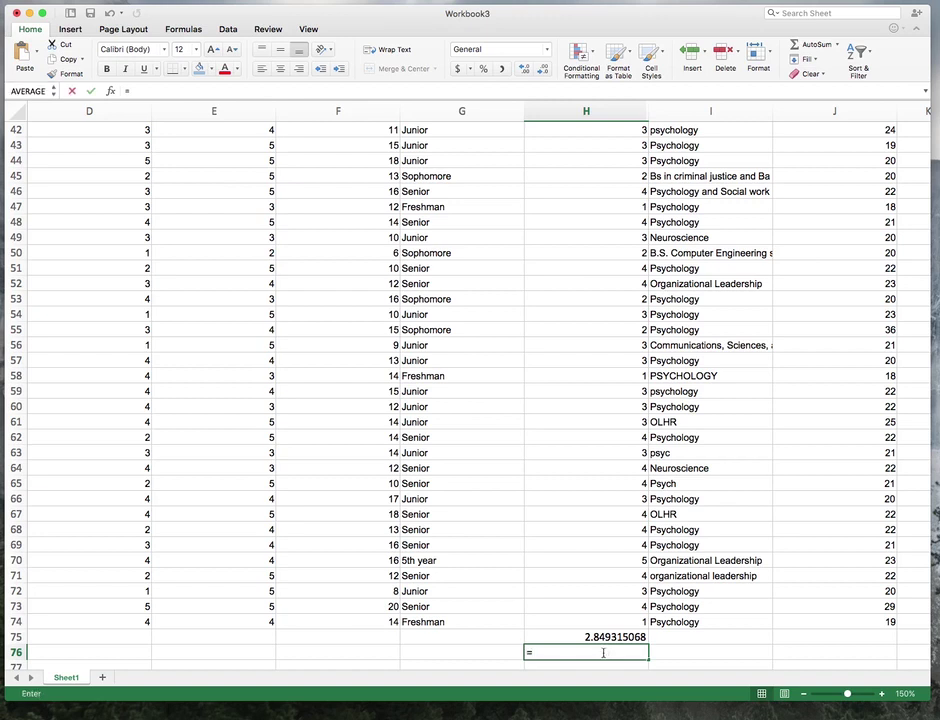
key("Tab")
key("Up")
key("Up")
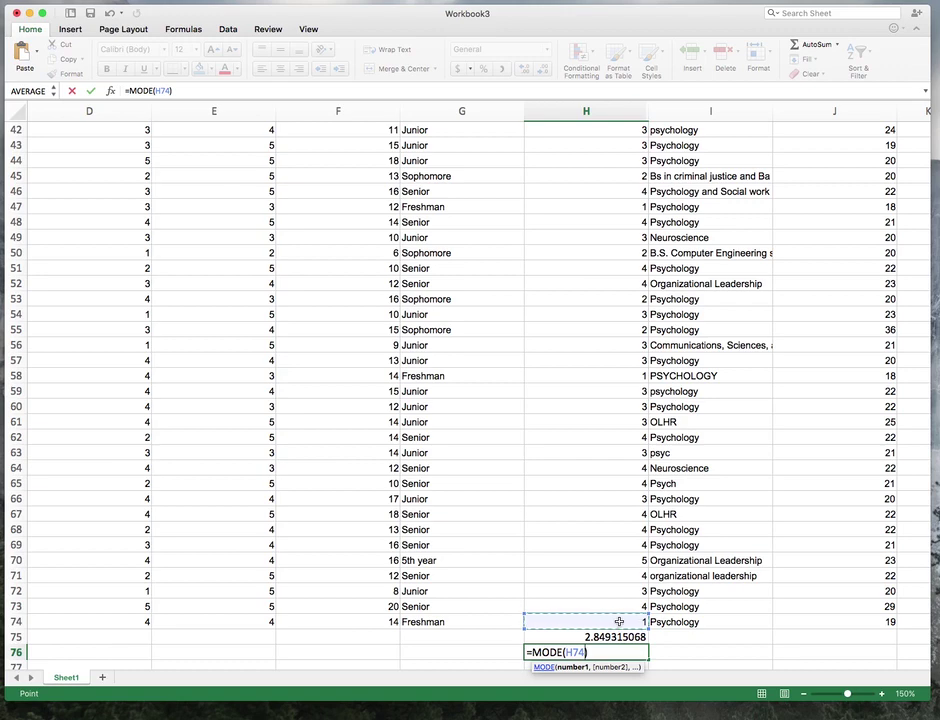
key("super+shift+Up")
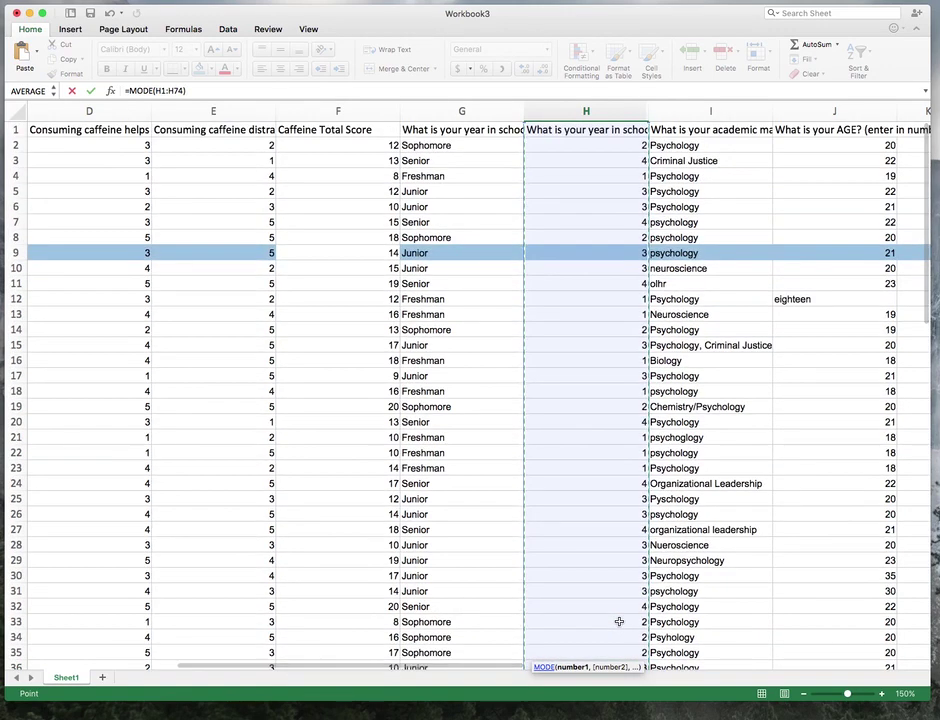
key("shift+Down")
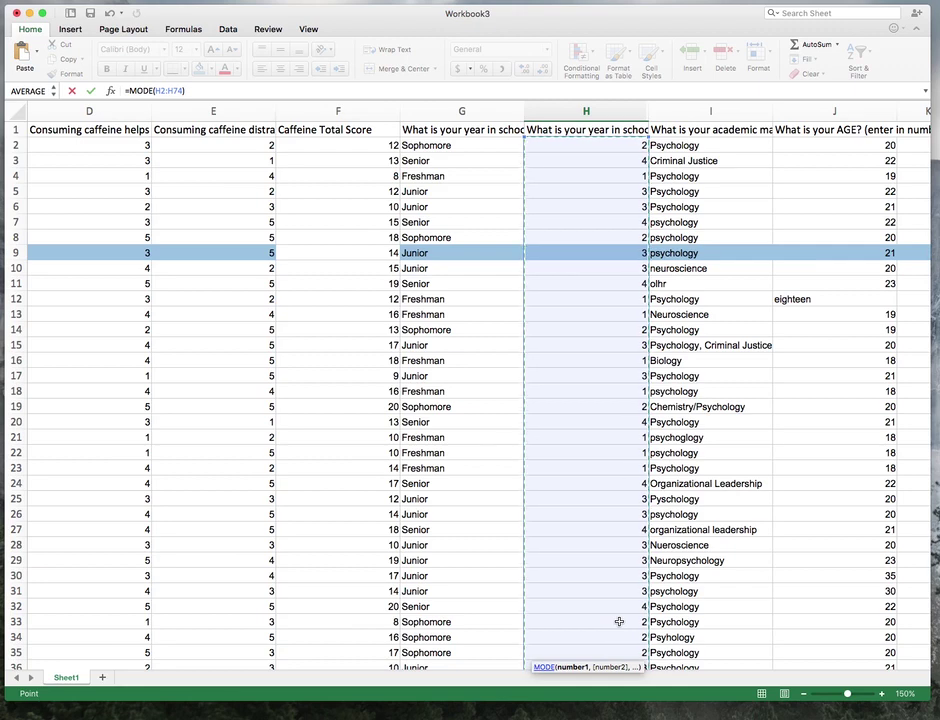
key("Return")
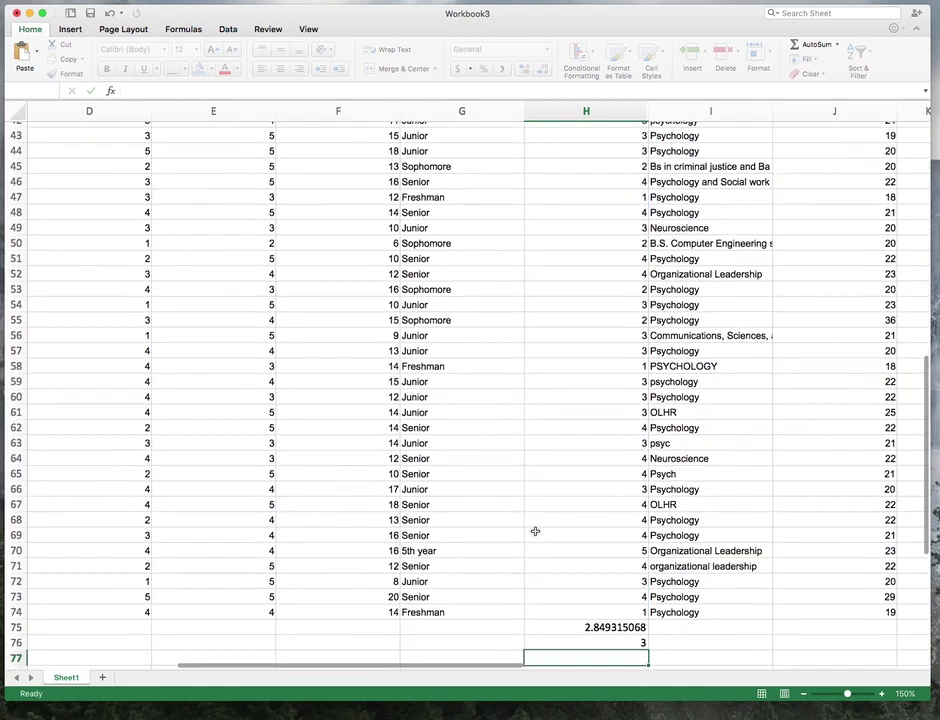
scroll(612, 570, "down", 2)
left_click(602, 597)
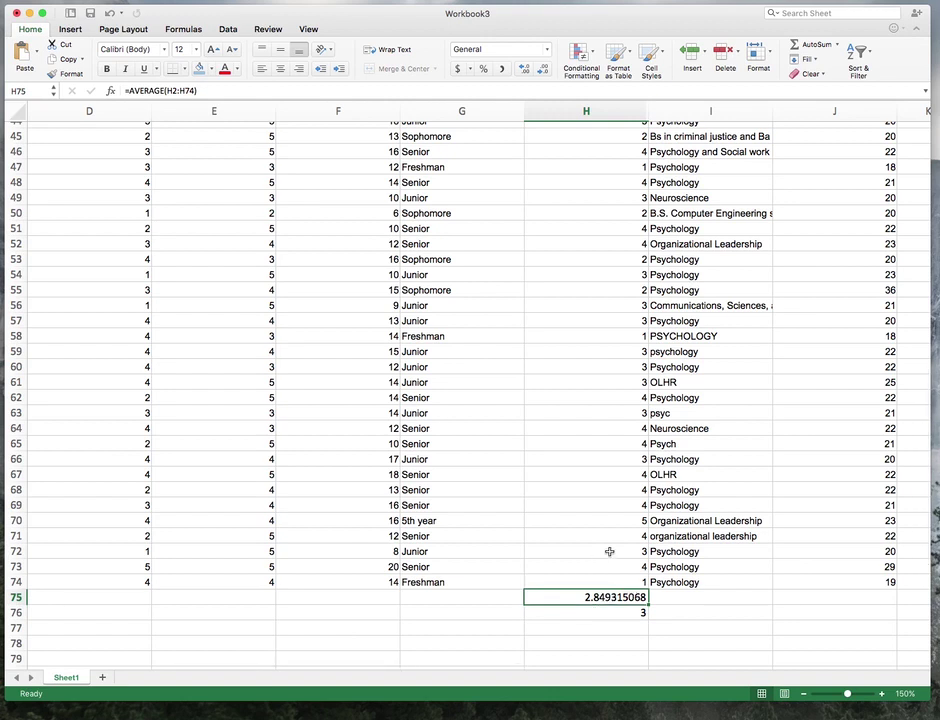
left_click(604, 612)
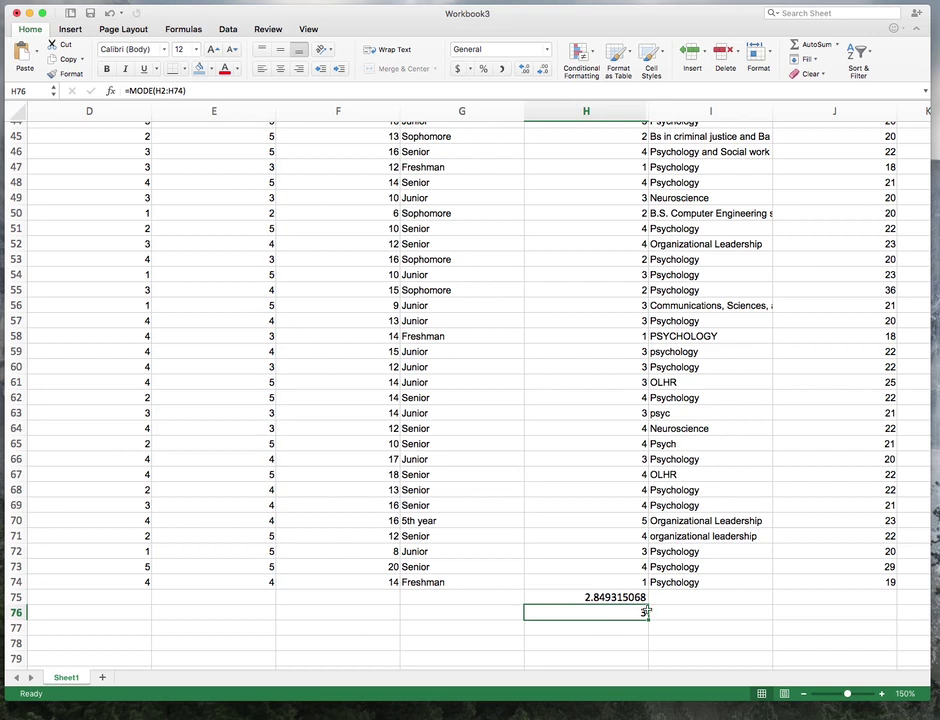
- Calculate the average of the ages in J75 with =AVERAGE(J2:J74)
left_click(850, 597)
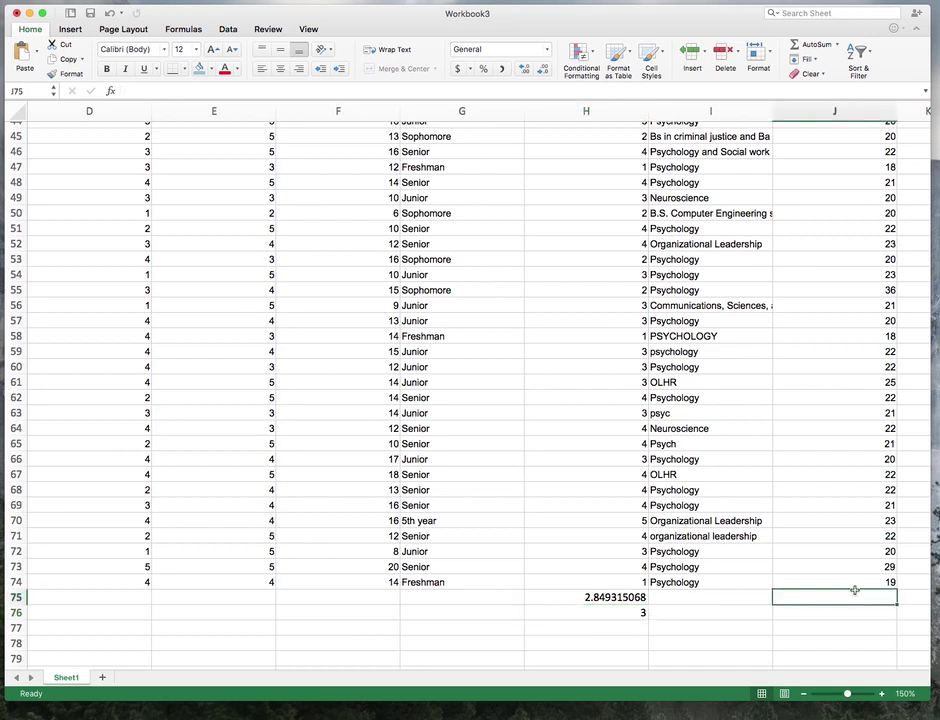
type("=aver")
key("Tab")
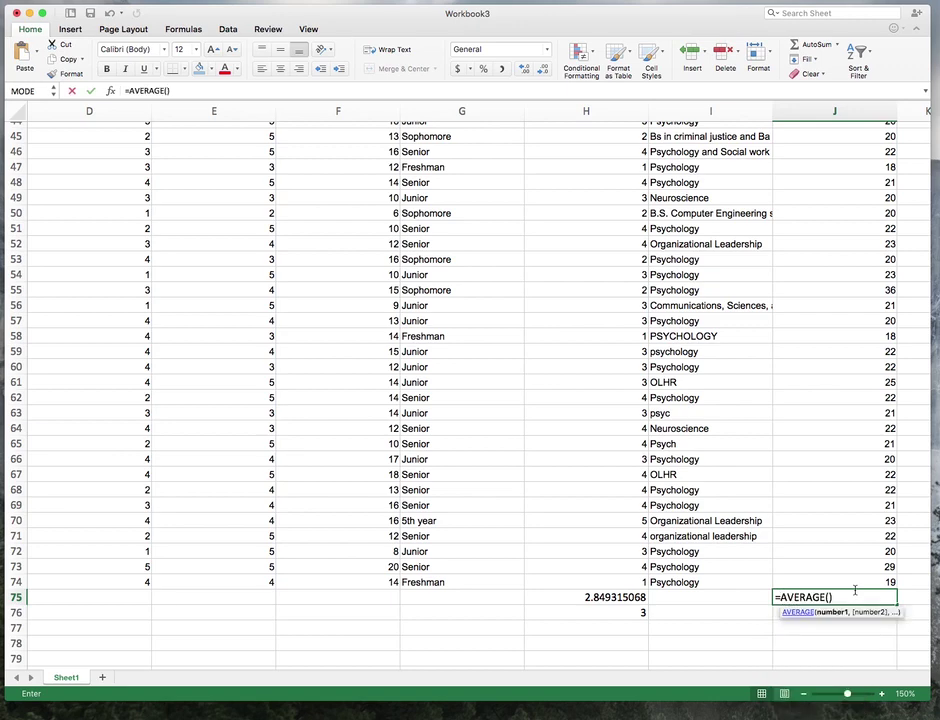
key("Up")
key("shift+super+Up")
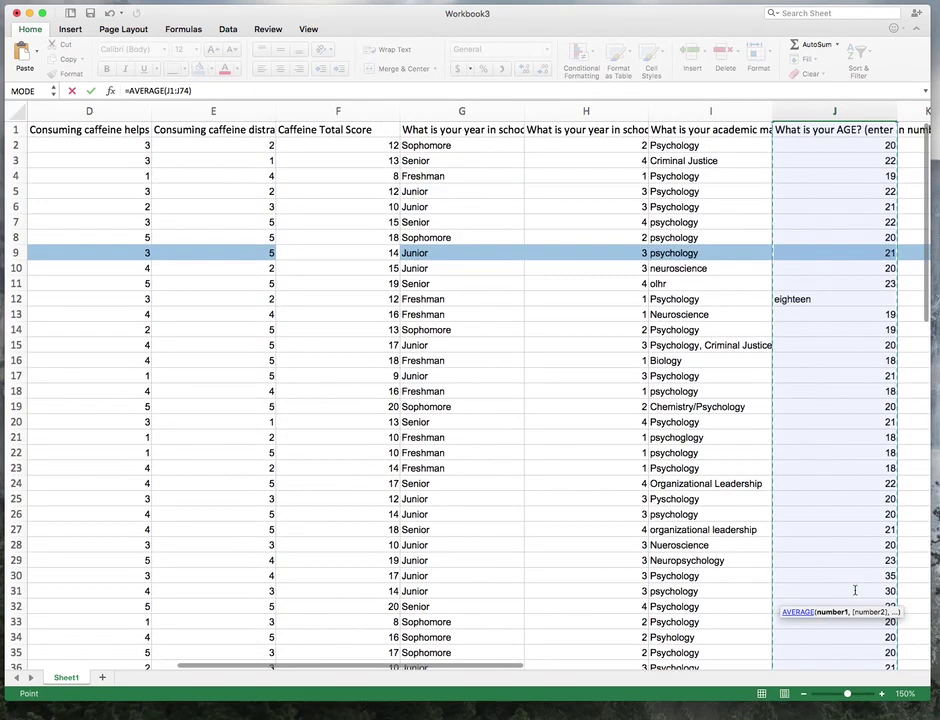
key("shift+Down")
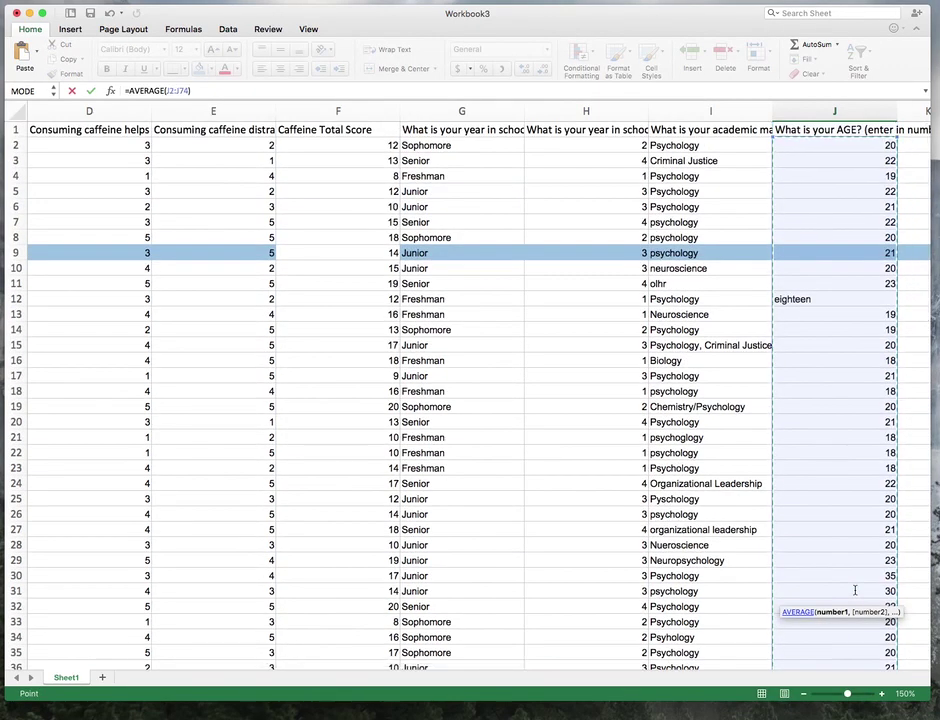
key("Return")
- Replace the age spelled out as eighteen in J12 with the number 18
scroll(897, 544, "up", 15)
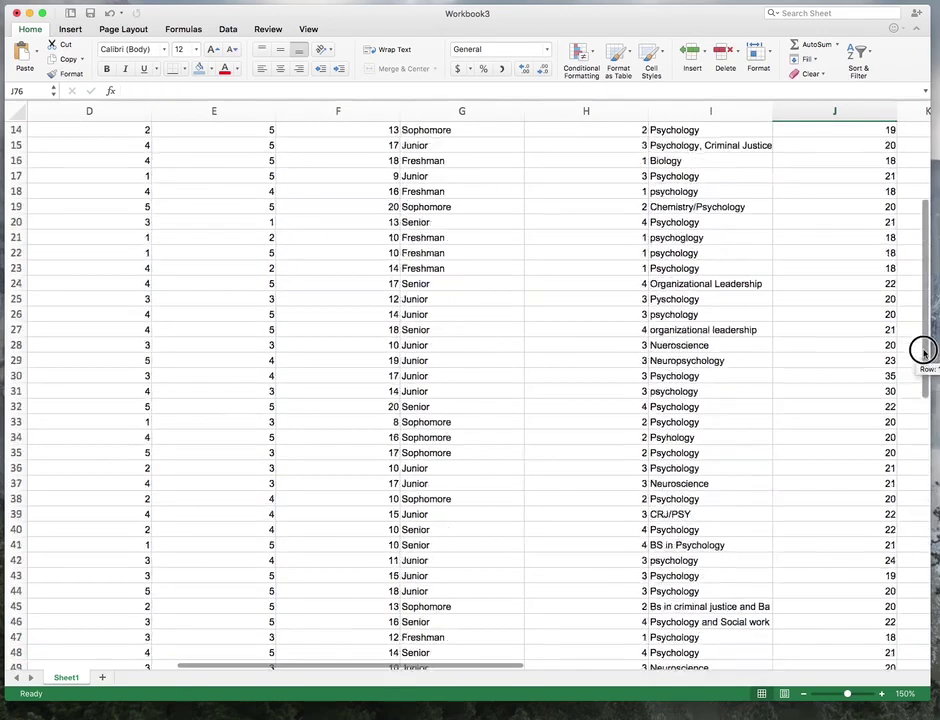
left_click(829, 266)
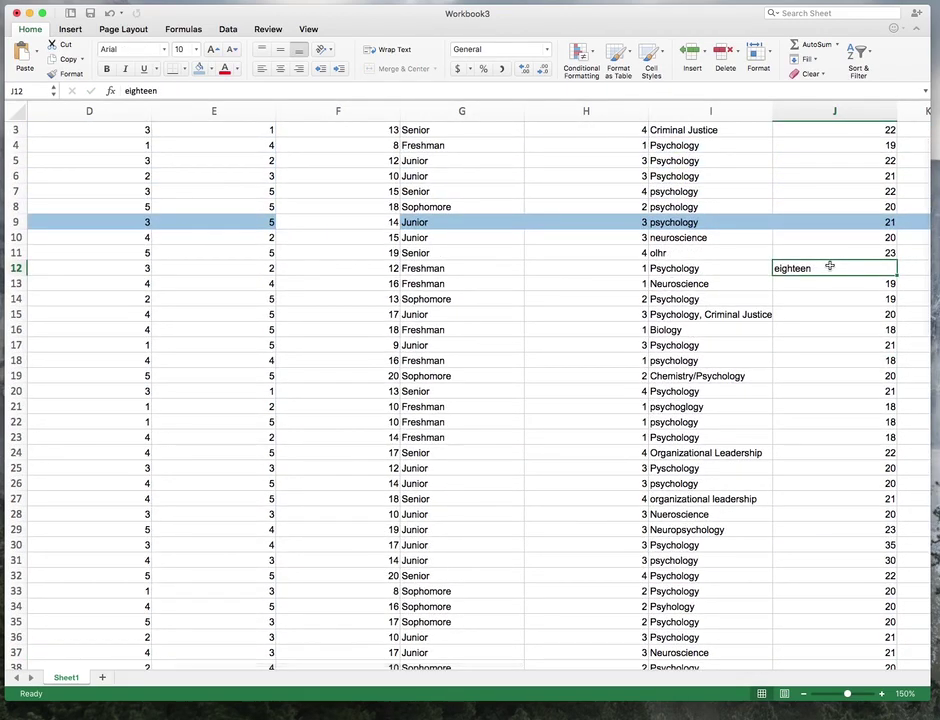
type("18")
key("Return")
- Calculate the median of the ages in J76, below their average, with =MEDIAN(J1:J74)
scroll(833, 260, "down", 2)
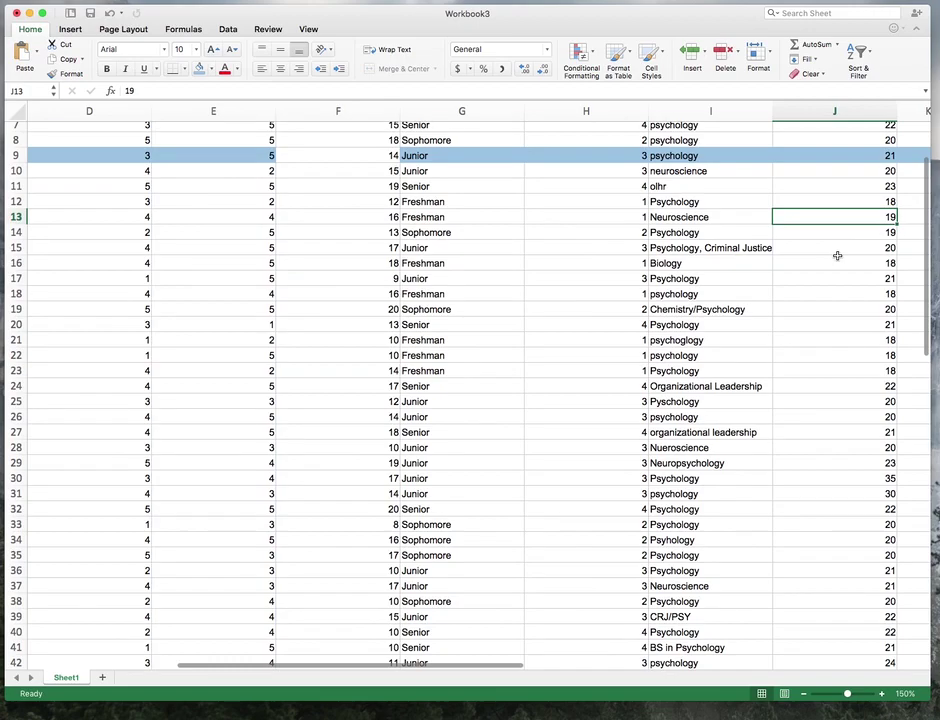
scroll(837, 256, "down", 20)
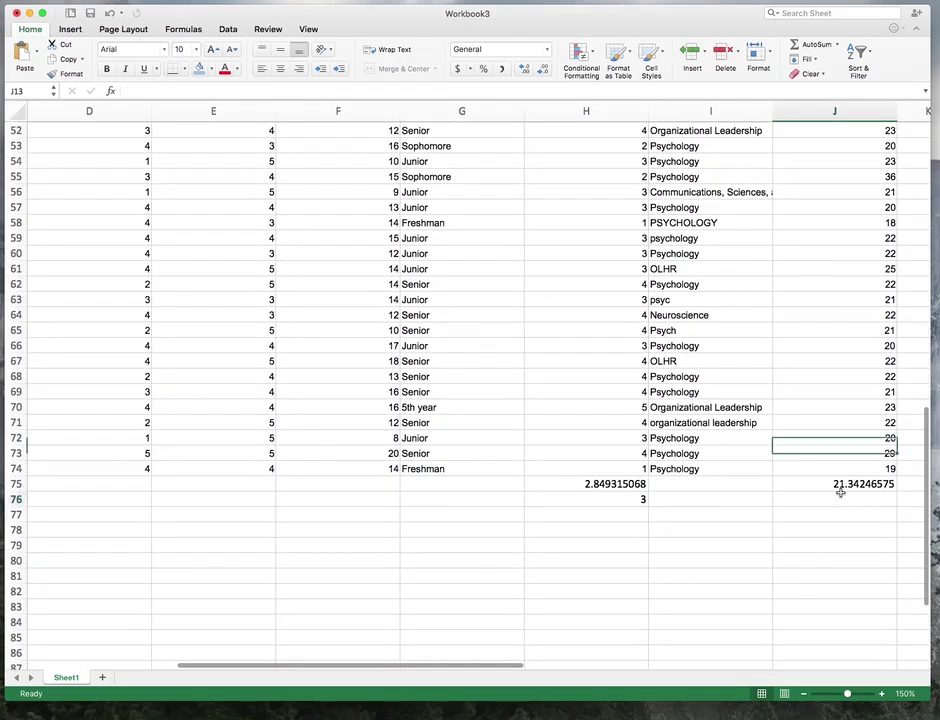
left_click(835, 497)
type("=median")
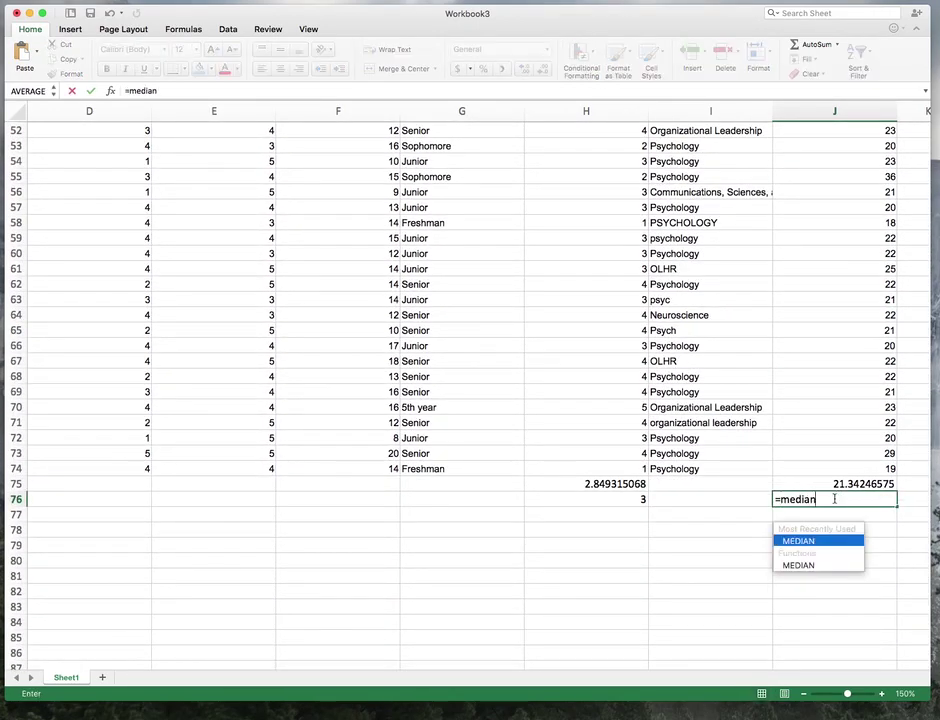
type("(")
key("Up")
key("Up")
key("super+shift+Up")
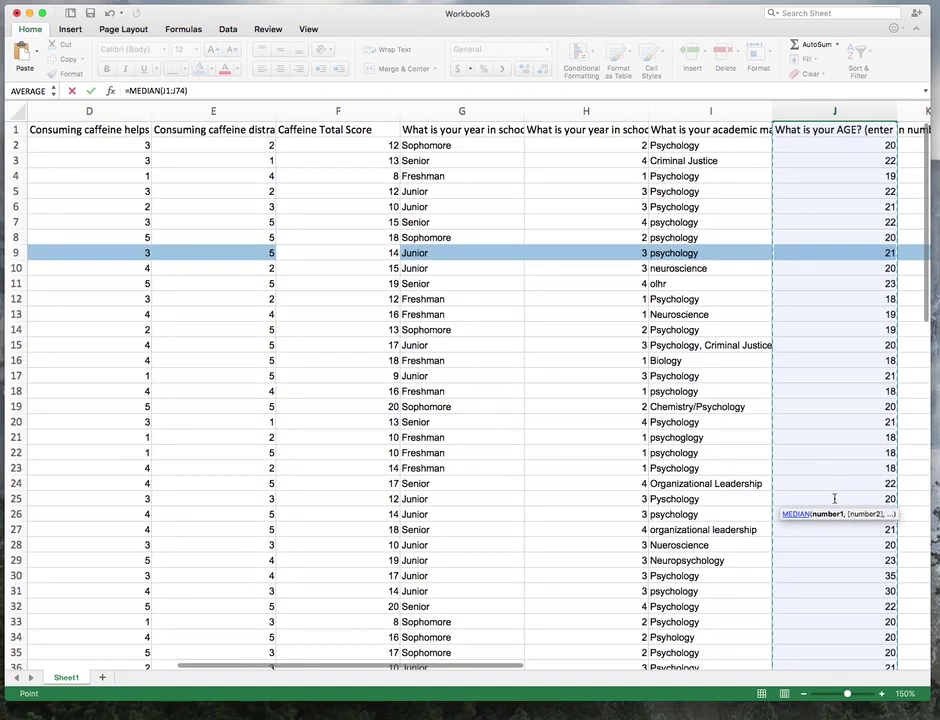
key("Return")
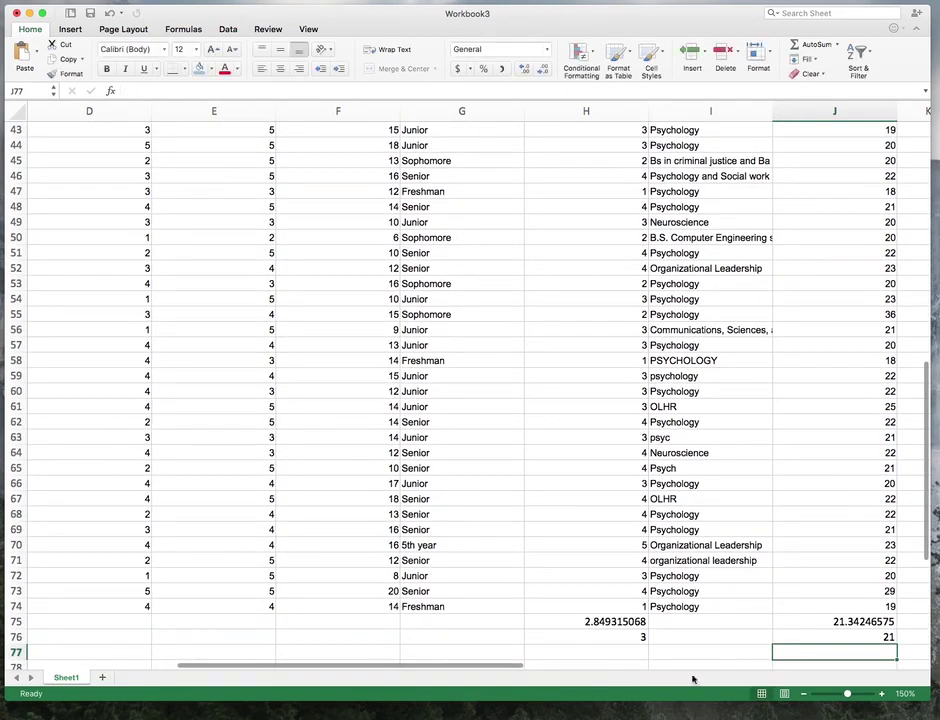